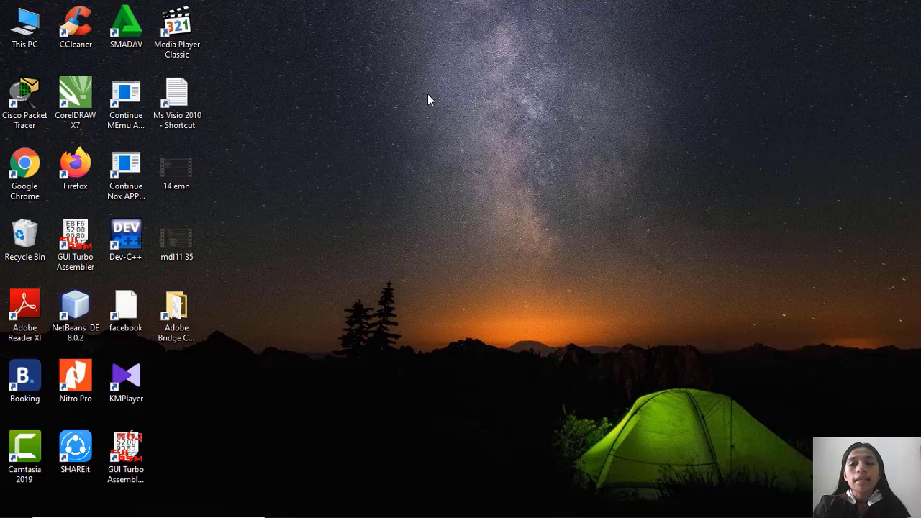
# Check the Wi-Fi connection status in the list of available networks.
pyautogui.moveTo(745, 485)
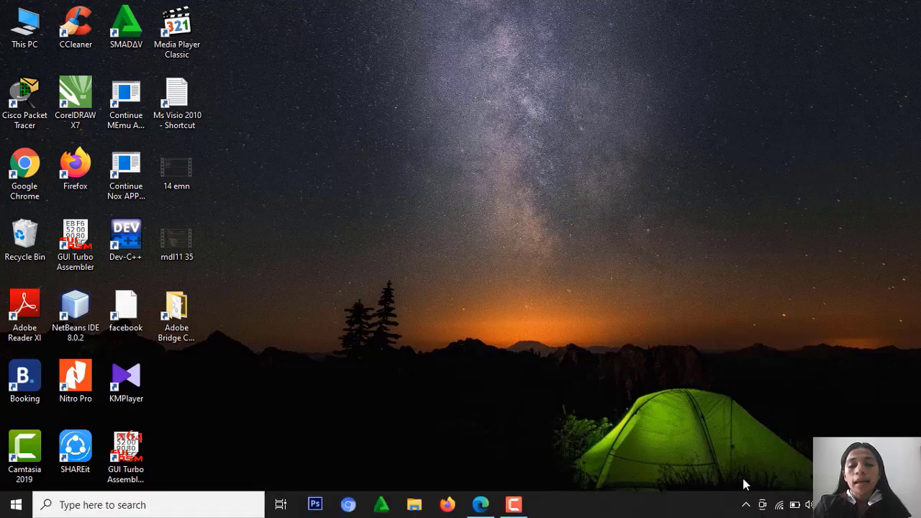
pyautogui.click(780, 506)
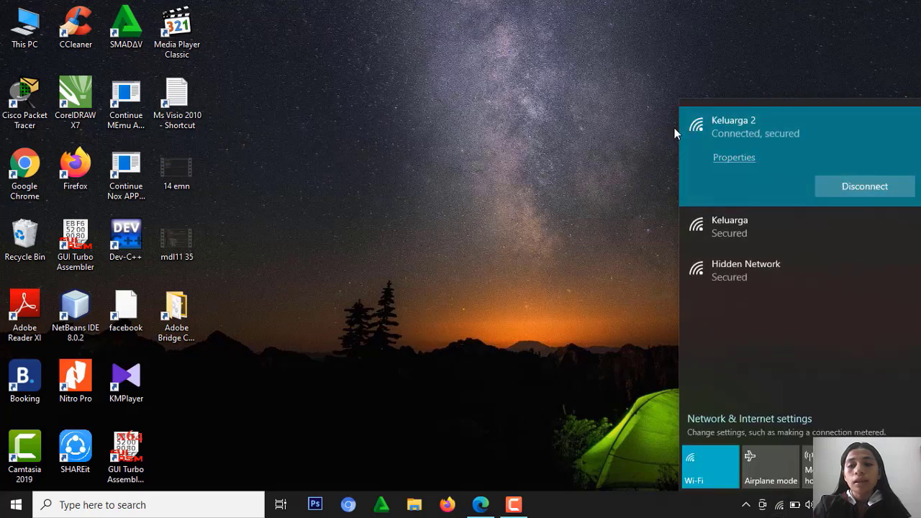
pyautogui.click(639, 135)
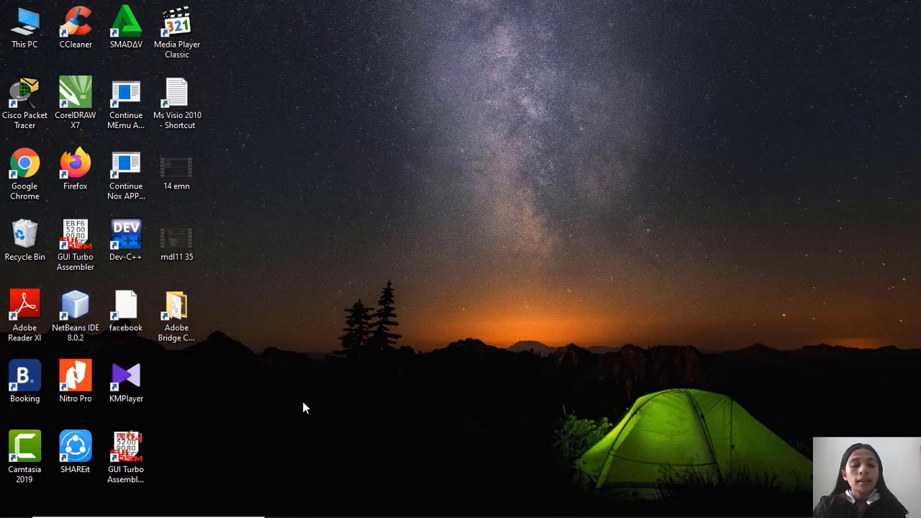
# Switch to Microsoft Edge and open the apachefriends.org XAMPP download page linked in the Modul 1. Instalasi Laravel PDF.
pyautogui.moveTo(288, 514)
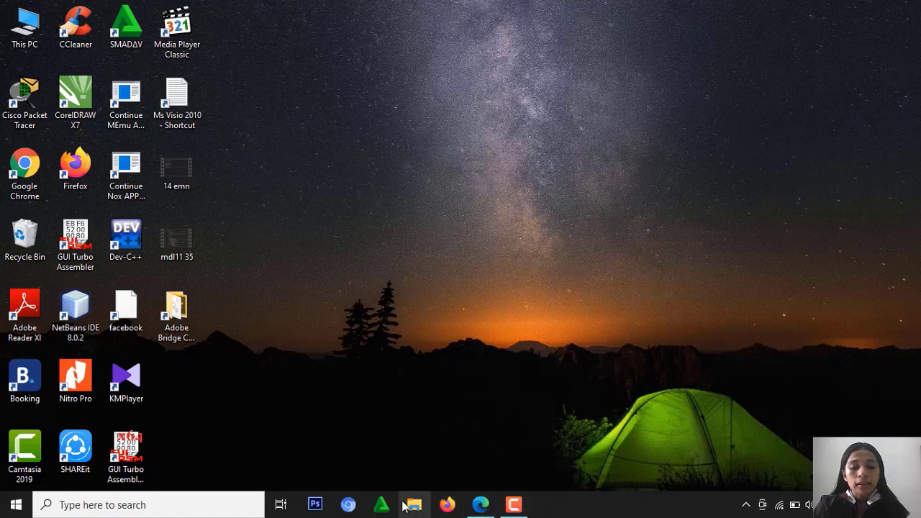
pyautogui.click(479, 505)
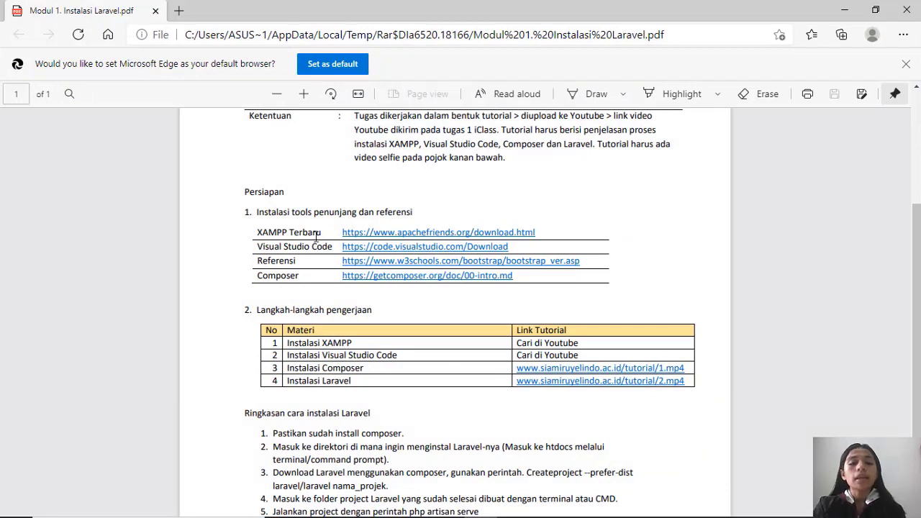
pyautogui.click(379, 241)
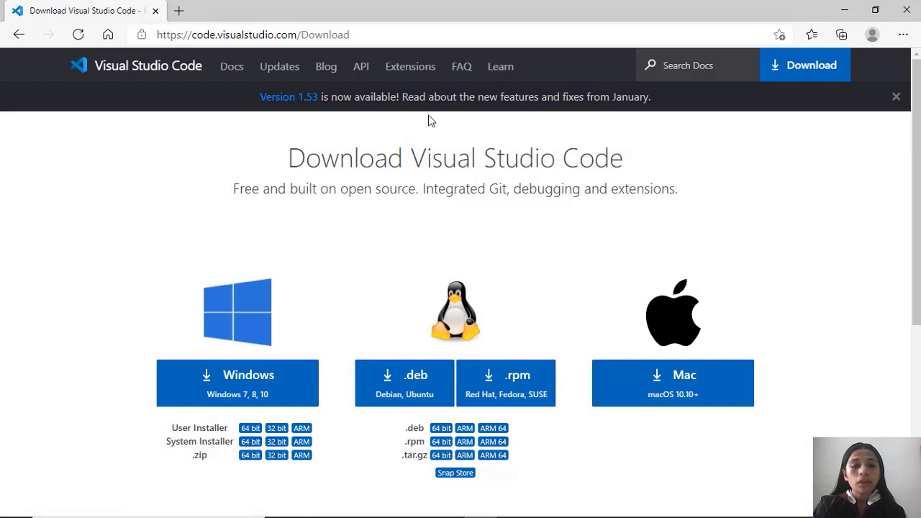
pyautogui.click(22, 36)
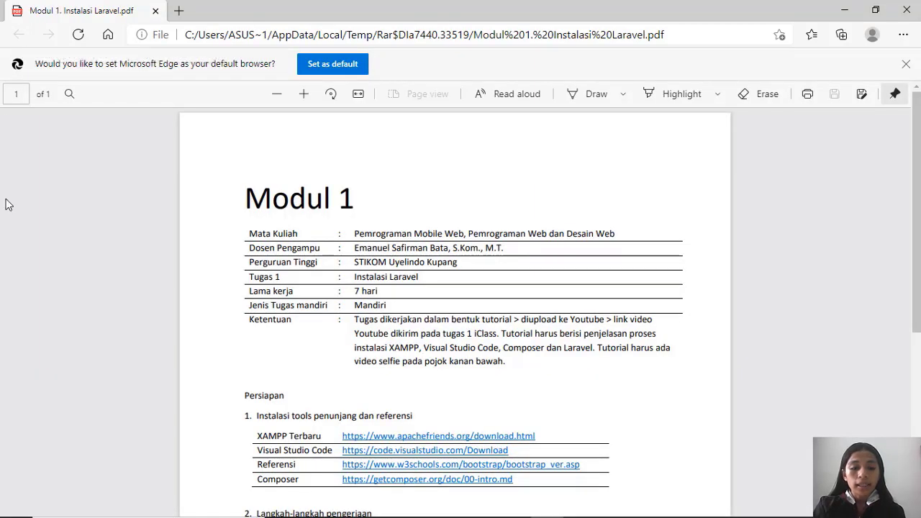
pyautogui.click(416, 438)
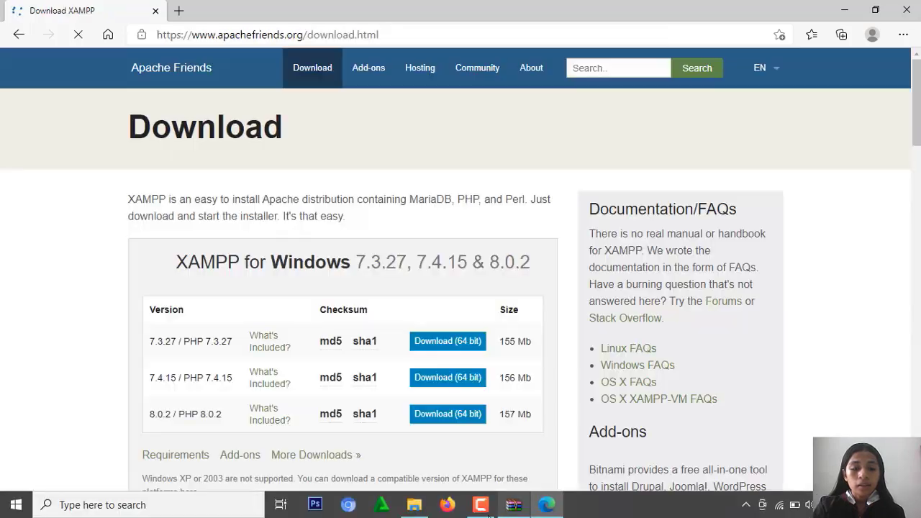
pyautogui.click(481, 504)
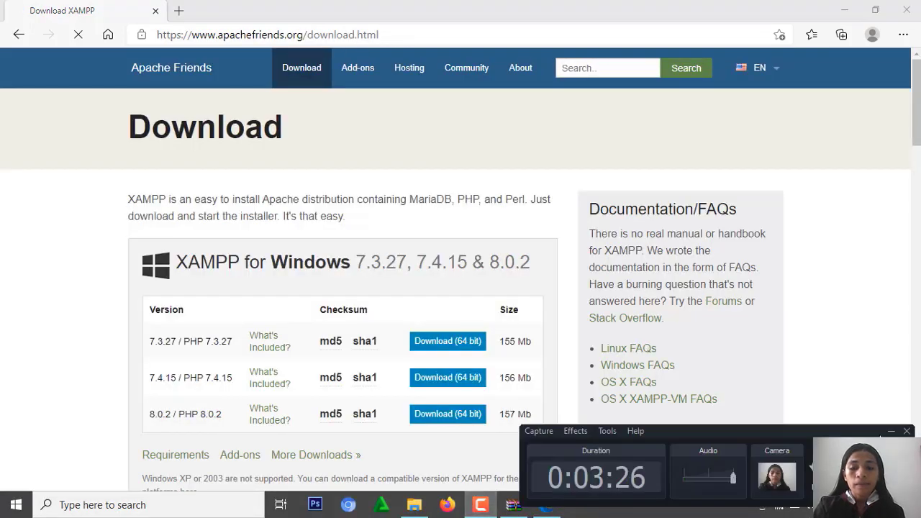
pyautogui.click(890, 430)
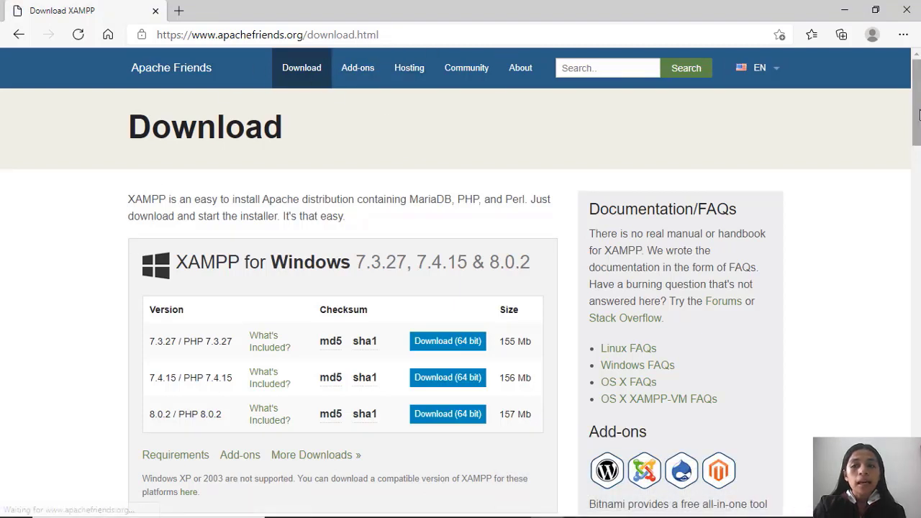
# Download the 64-bit XAMPP for Windows installer, version 8.0.2 / PHP 8.0.2.
pyautogui.scroll(-1, 917, 124)
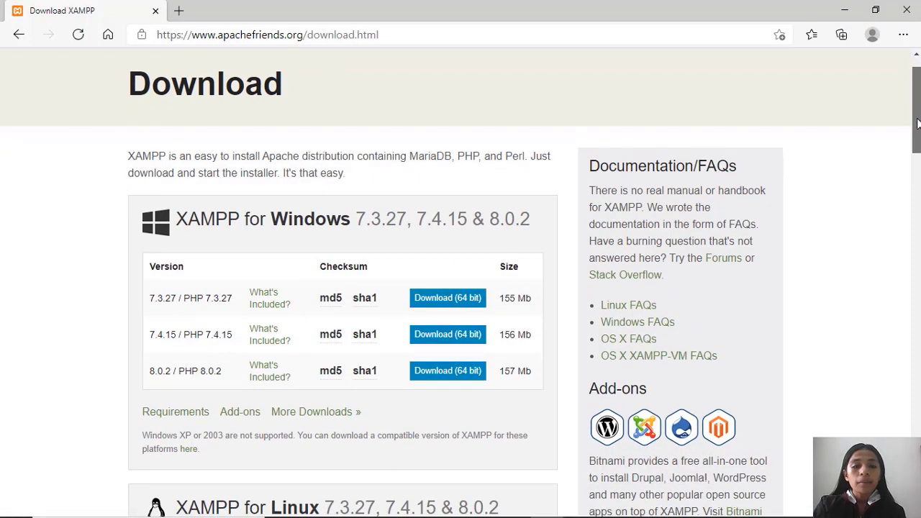
pyautogui.moveTo(917, 124); pyautogui.dragTo(917, 132)
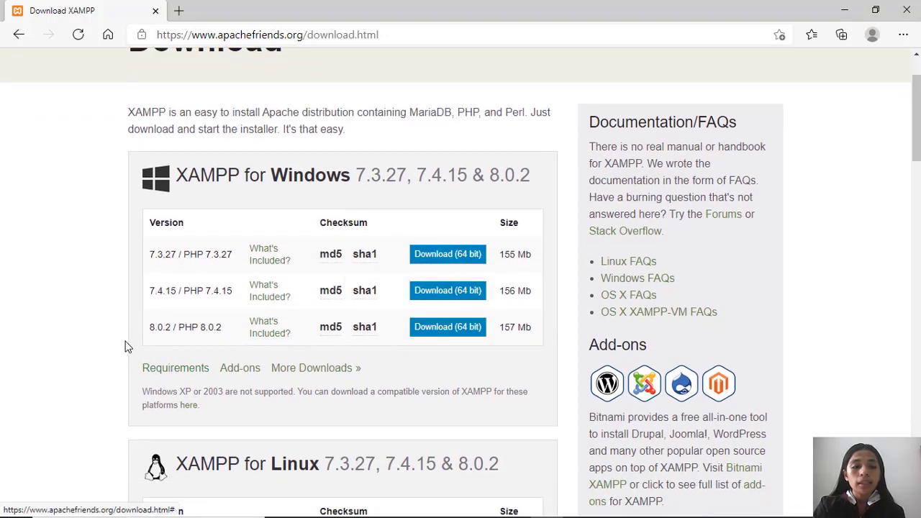
pyautogui.click(454, 328)
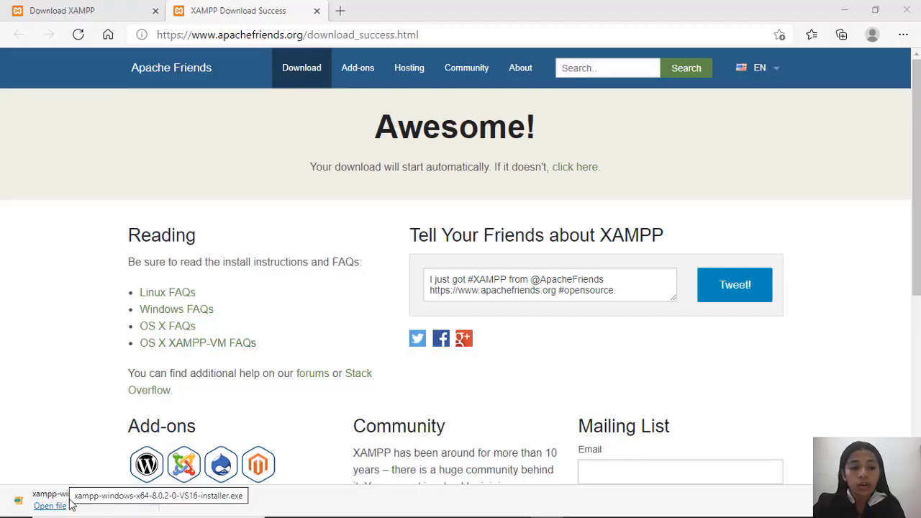
# Minimize the open windows and run the XAMPP 8.0.2 installer from the Downloads folder in File Explorer.
pyautogui.click(849, 13)
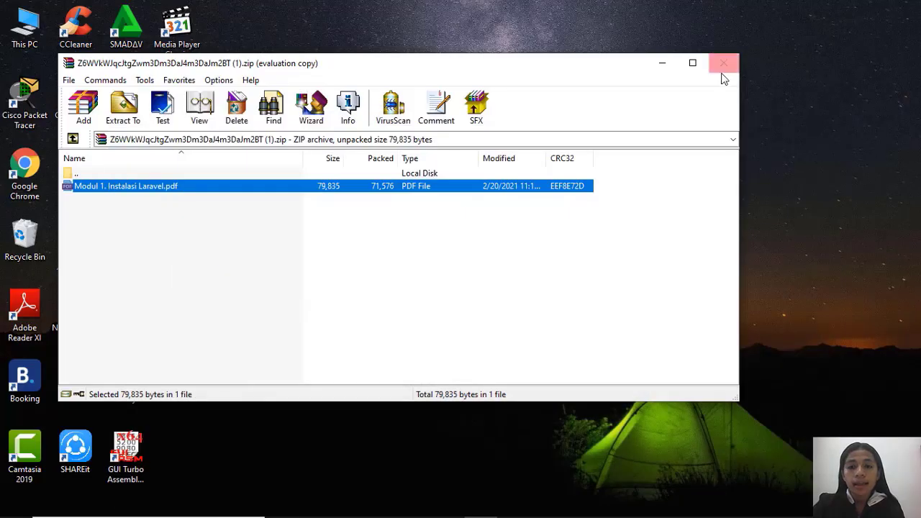
pyautogui.click(662, 62)
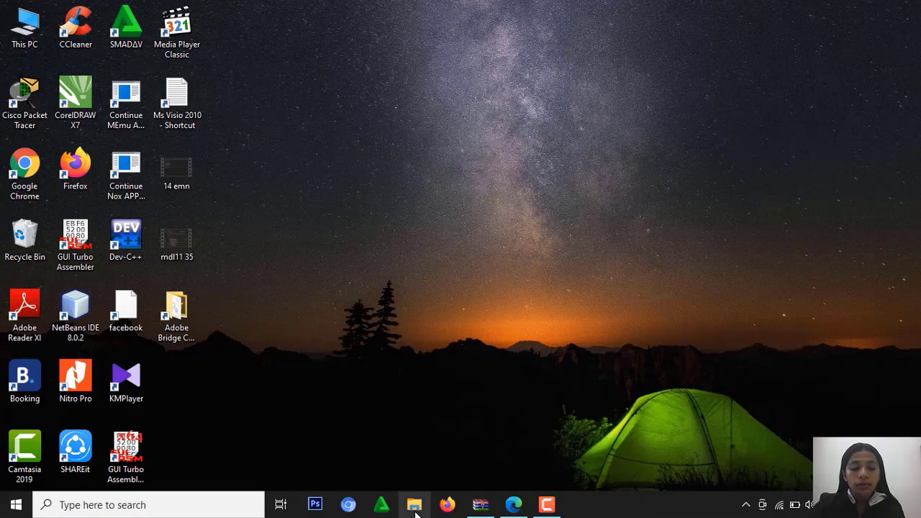
pyautogui.click(415, 505)
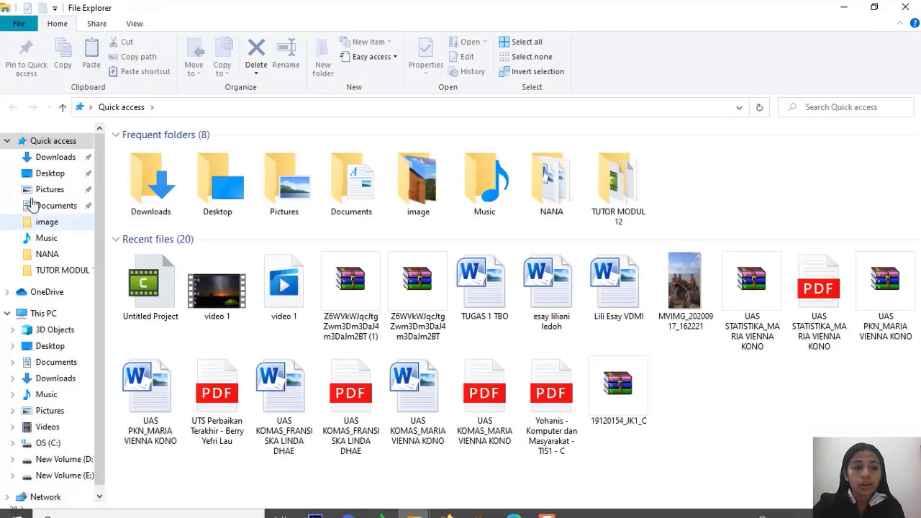
pyautogui.click(45, 158)
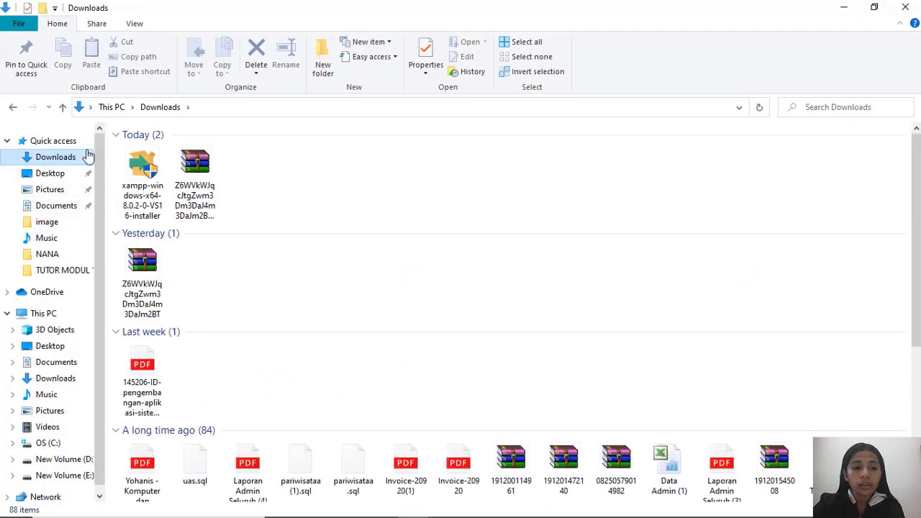
pyautogui.click(137, 189)
pyautogui.doubleClick(137, 188)
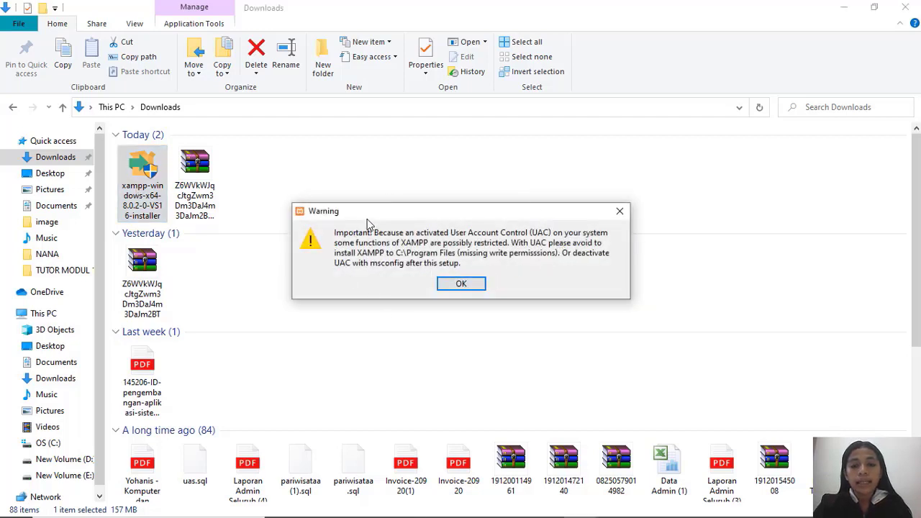
# Accept the User Account Control warning and continue the XAMPP setup with all default components selected.
pyautogui.click(469, 283)
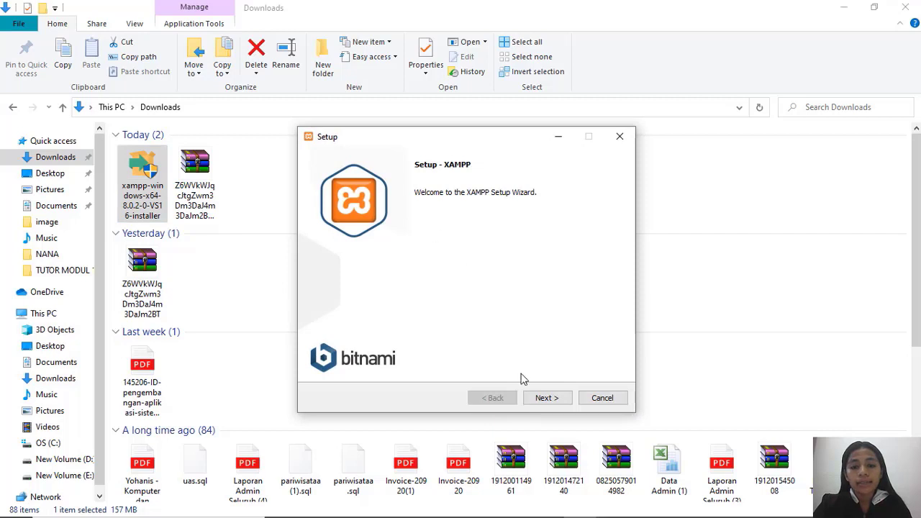
pyautogui.click(544, 398)
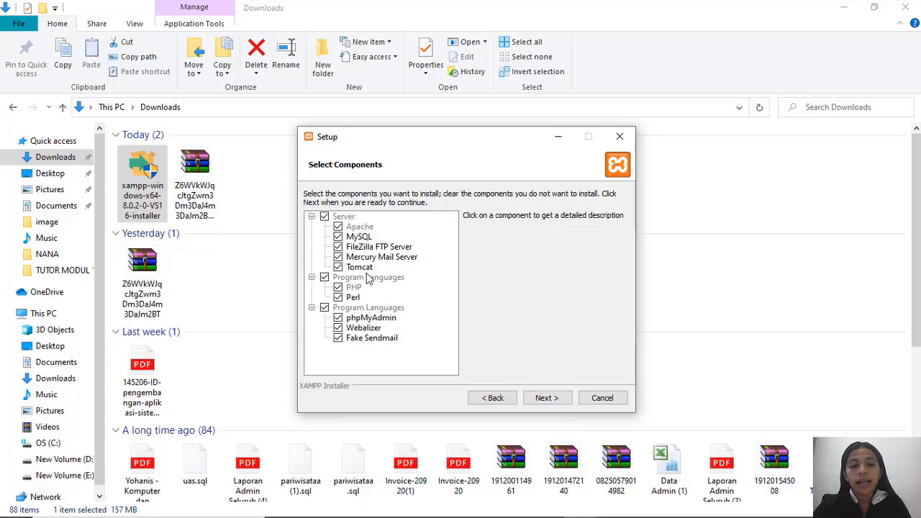
pyautogui.click(543, 401)
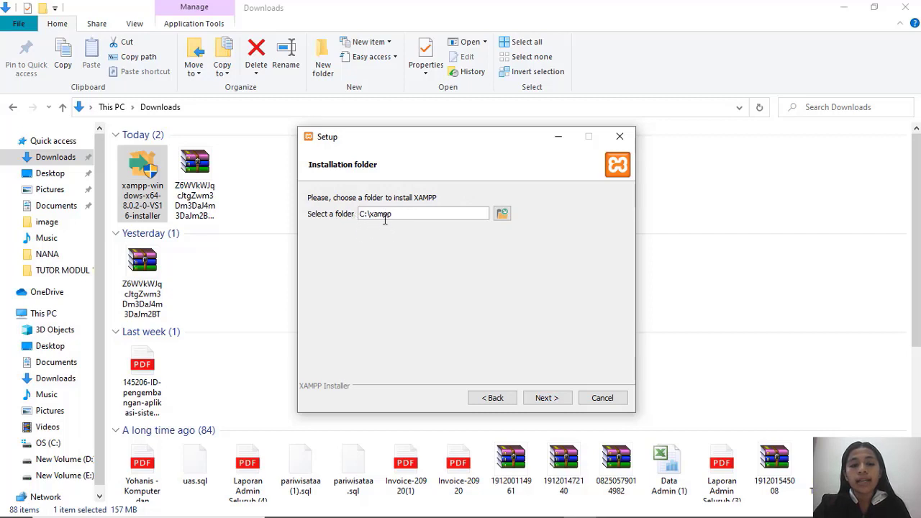
# Try to use C:\xampp as the installation folder and browse its xampp subfolder as an alternative.
pyautogui.click(558, 400)
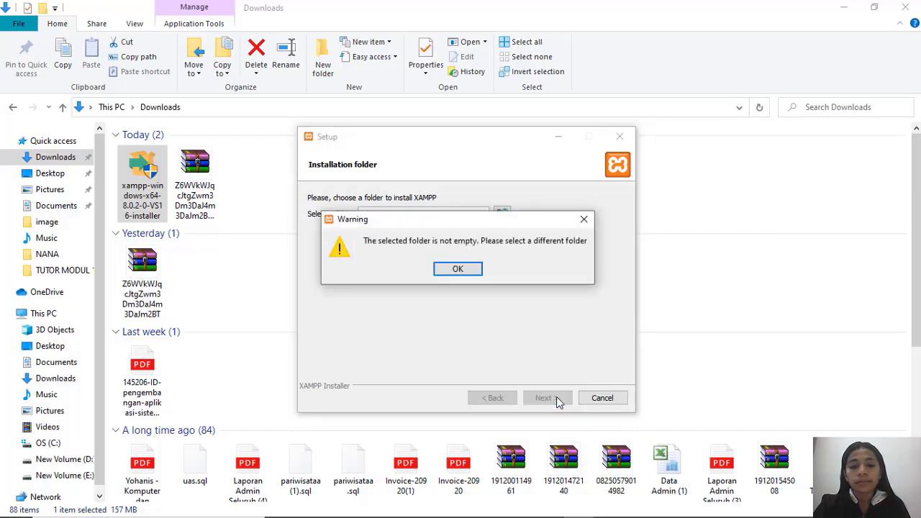
pyautogui.click(456, 269)
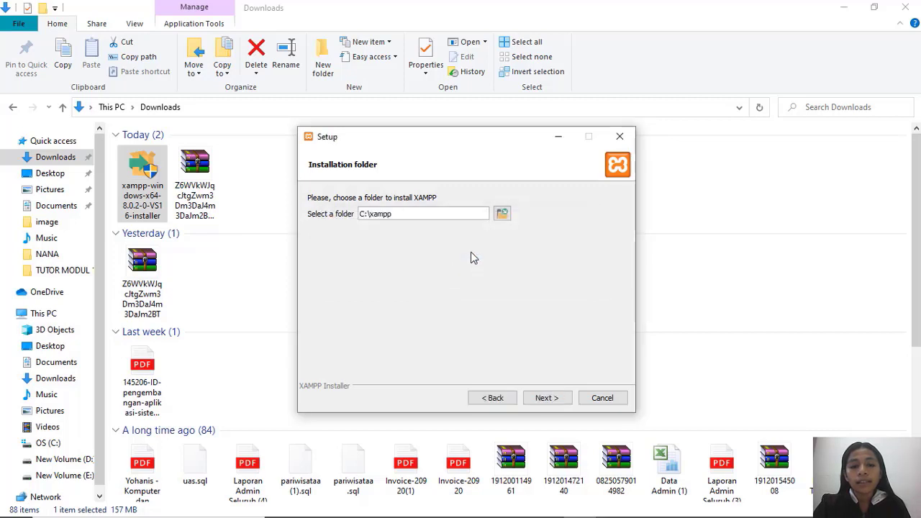
pyautogui.click(502, 213)
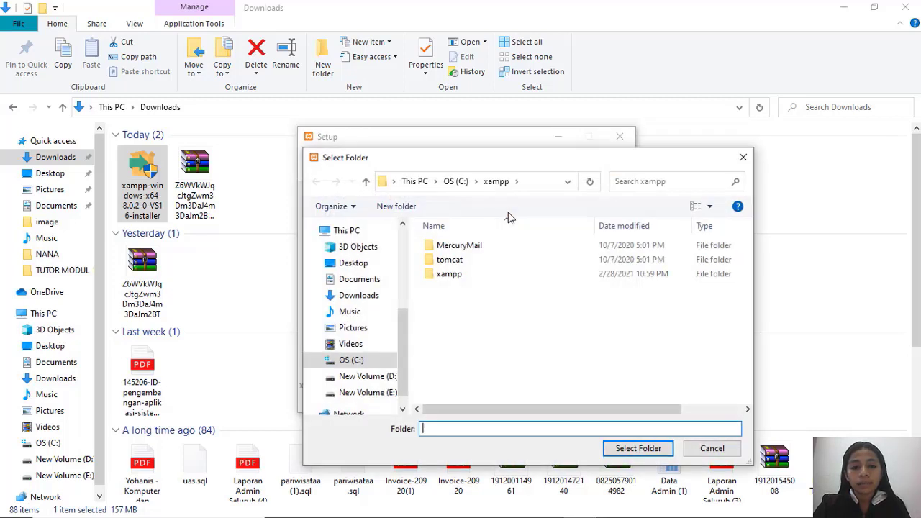
pyautogui.click(441, 278)
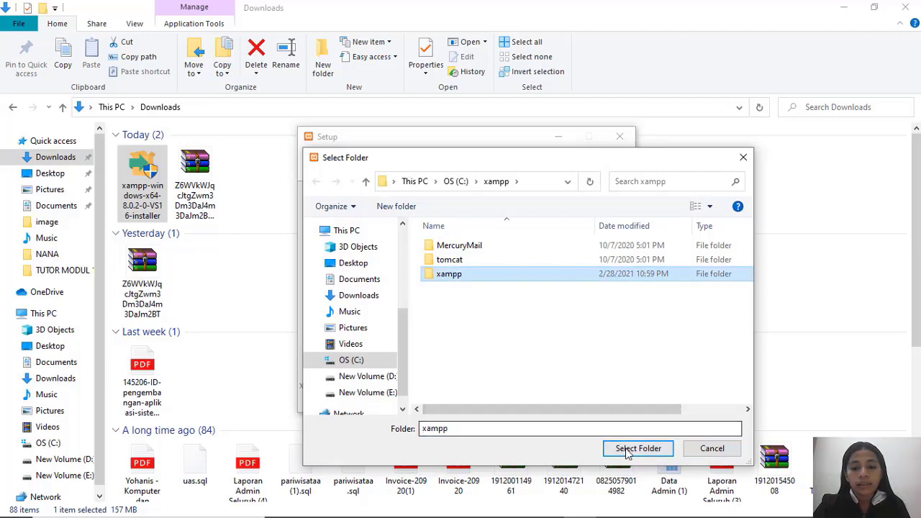
pyautogui.doubleClick(480, 273)
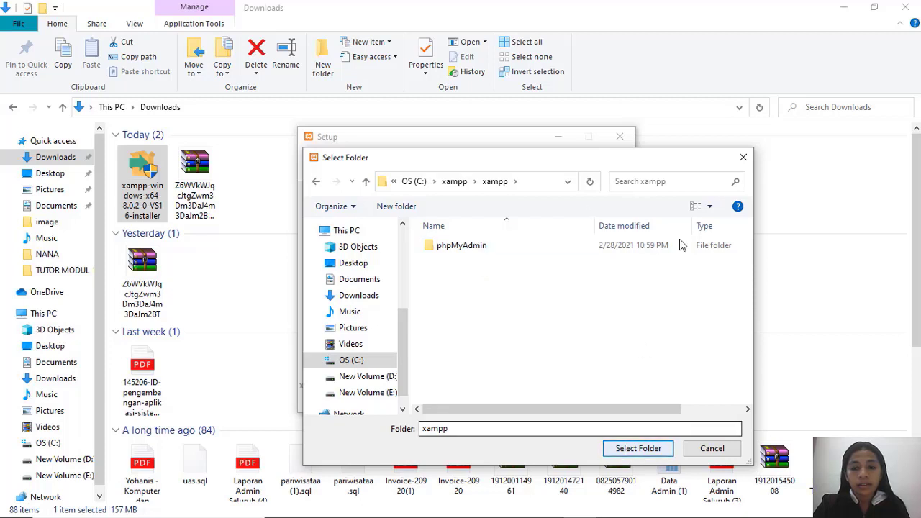
pyautogui.press('Escape')
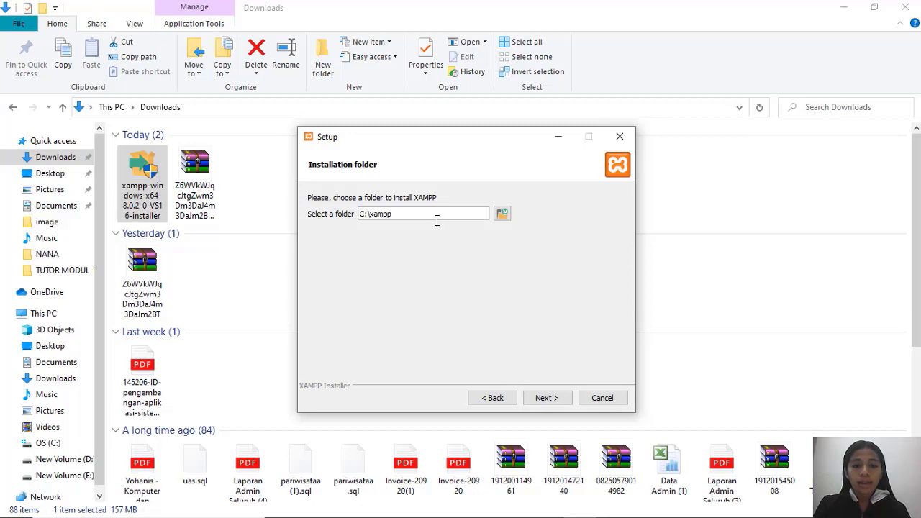
# Switch to the File Explorer window showing drive C: and delete the existing xampp folder.
pyautogui.click(423, 508)
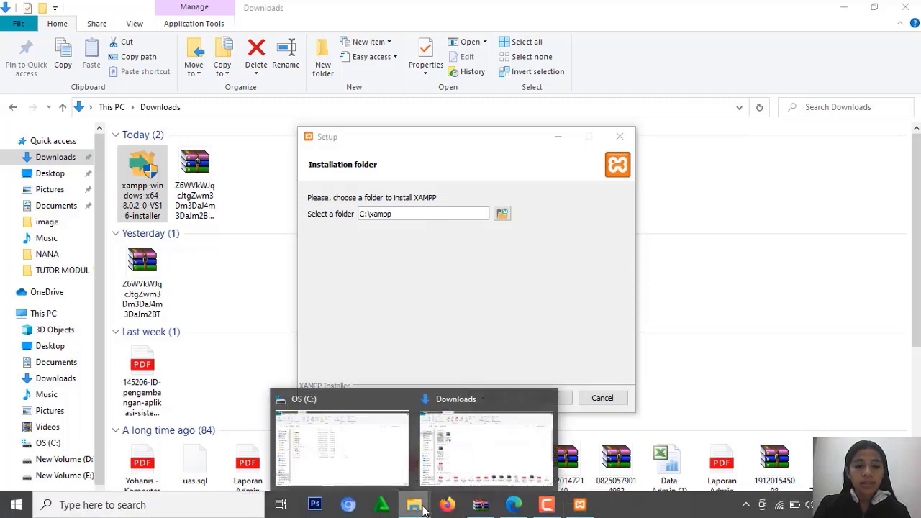
pyautogui.click(331, 446)
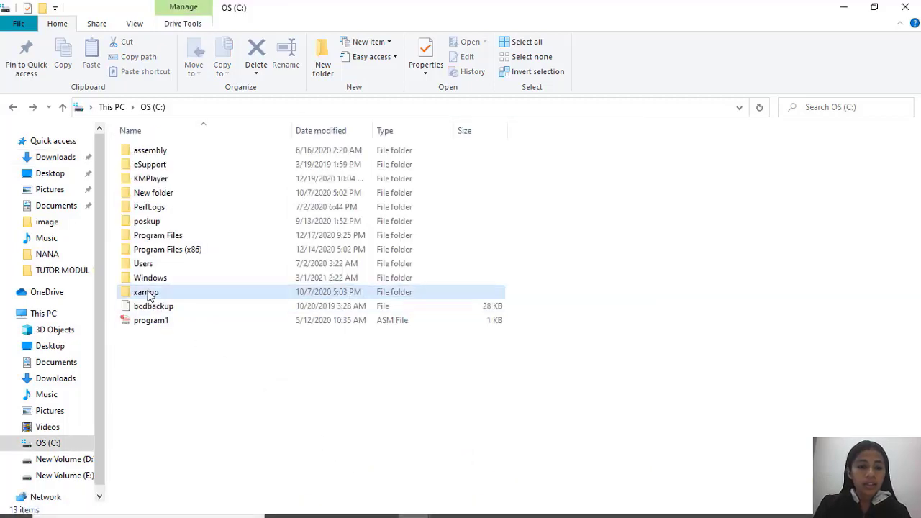
pyautogui.rightClick(147, 297)
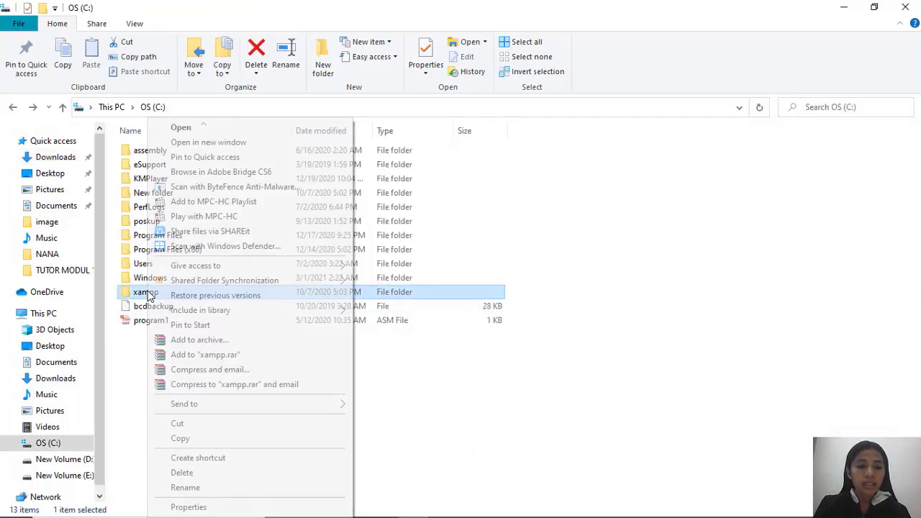
pyautogui.click(192, 475)
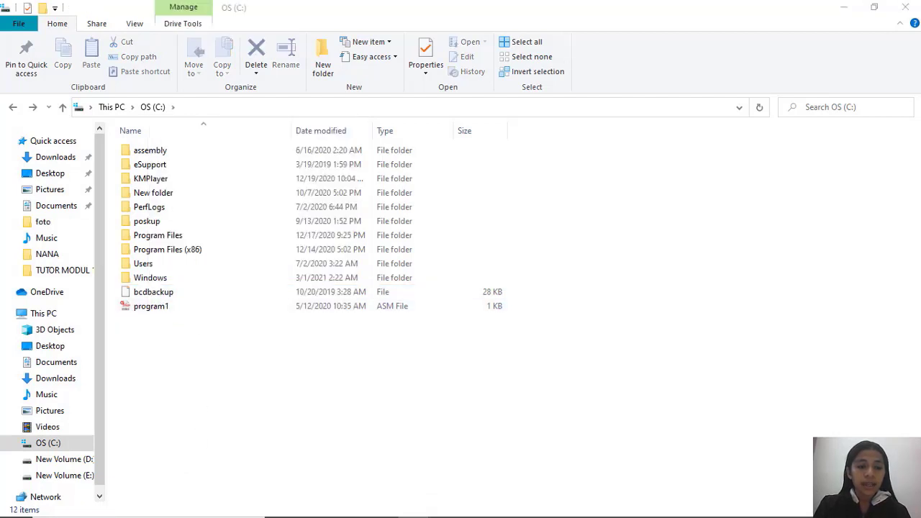
# Return to the XAMPP setup and continue with C:\xampp as the installation folder and English as the language.
pyautogui.moveTo(504, 486)
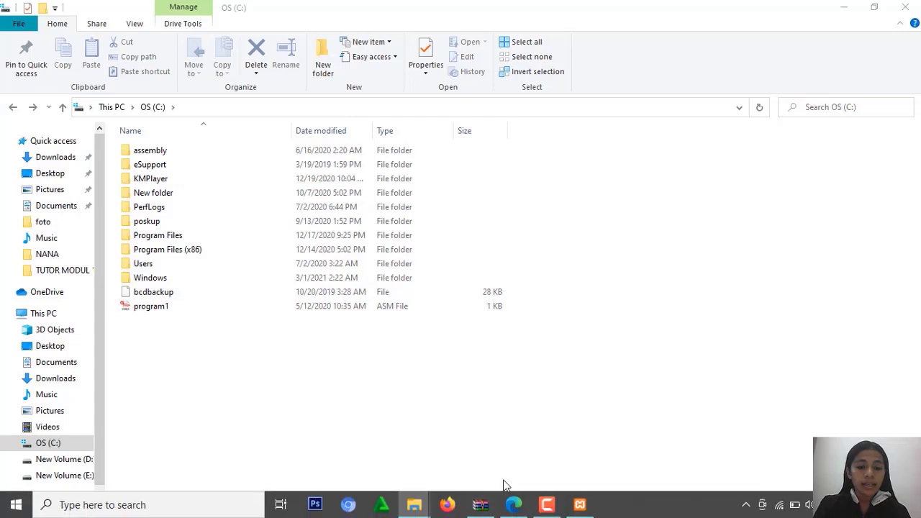
pyautogui.click(575, 508)
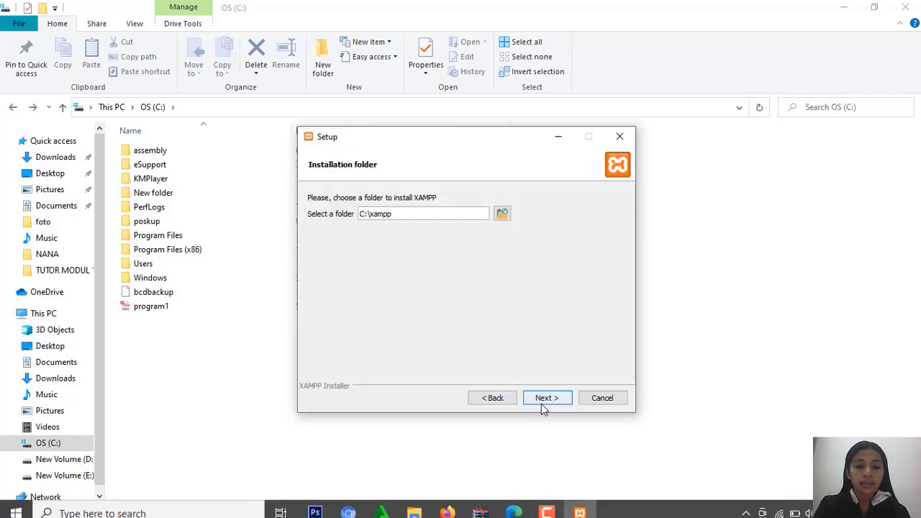
pyautogui.click(543, 404)
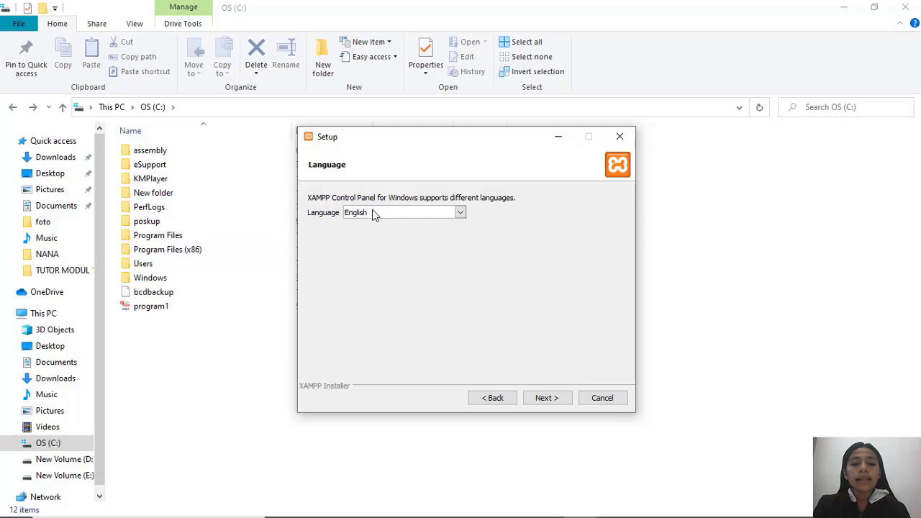
pyautogui.click(547, 398)
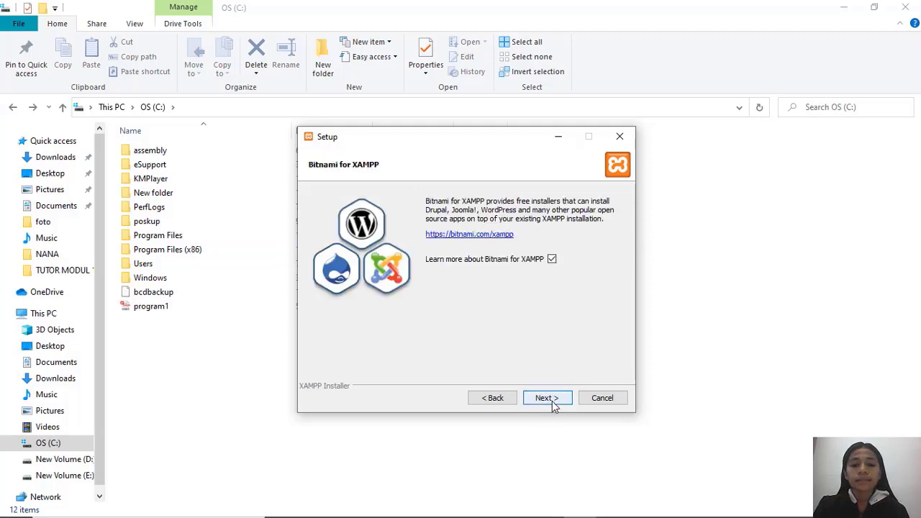
# Decline the Bitnami for XAMPP information, run the XAMPP installation, and finish the setup with the Control Panel set to start.
pyautogui.click(552, 259)
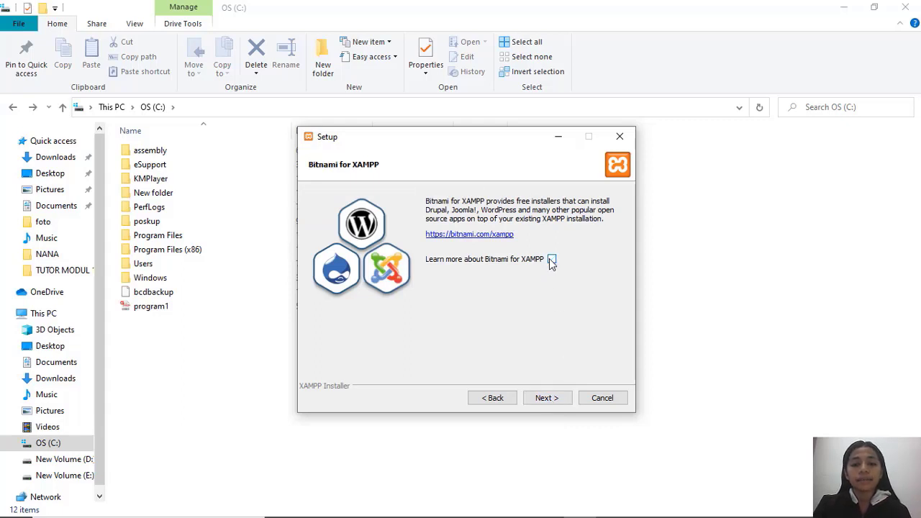
pyautogui.click(542, 400)
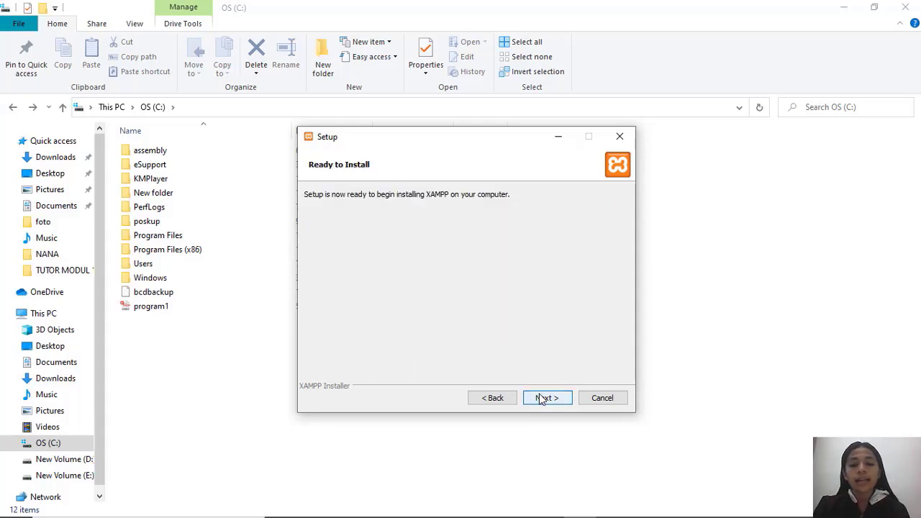
pyautogui.click(542, 399)
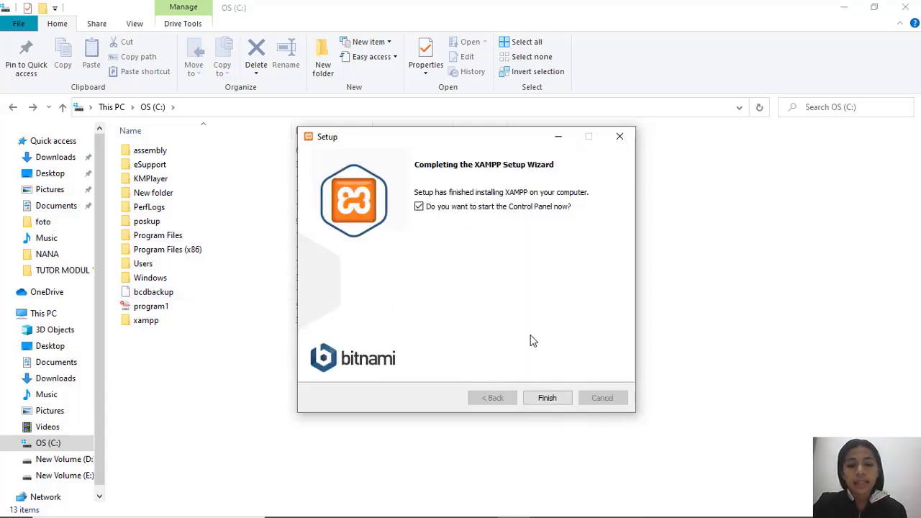
pyautogui.click(547, 397)
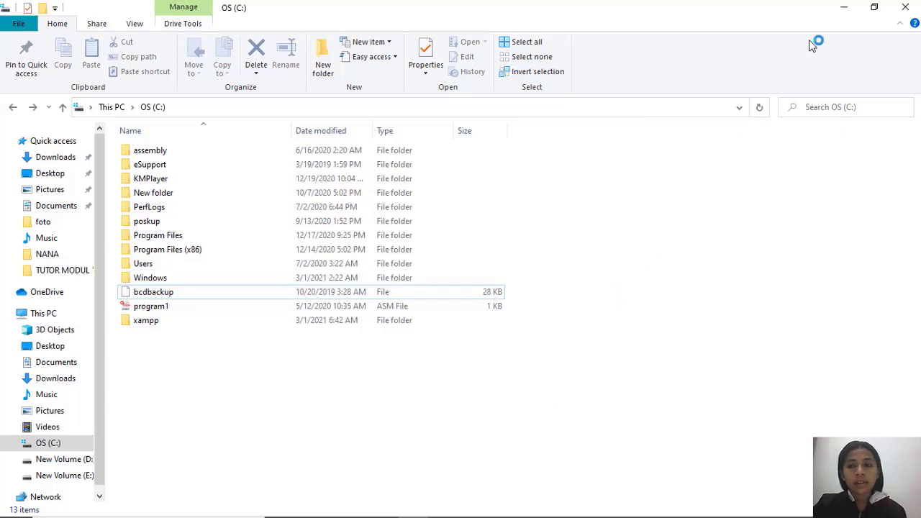
# Close the open File Explorer windows and start the Apache and MySQL modules in the XAMPP Control Panel.
pyautogui.click(909, 10)
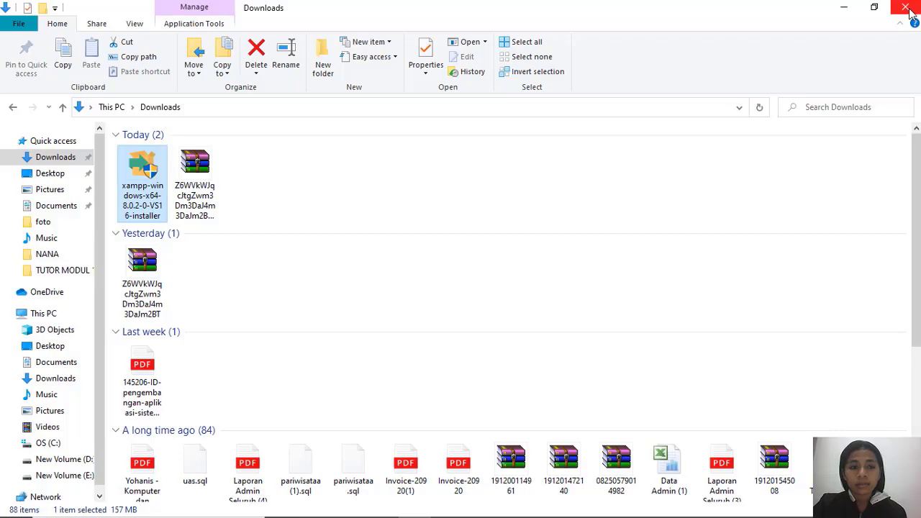
pyautogui.click(909, 11)
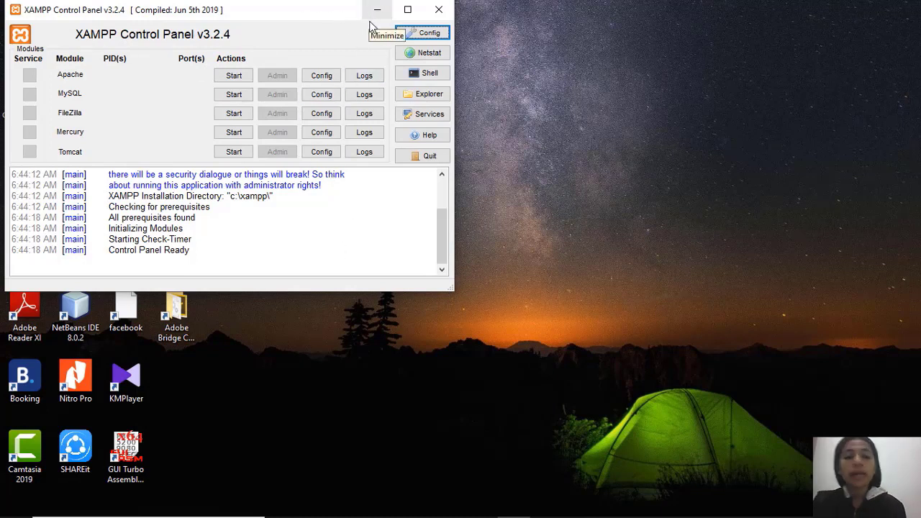
pyautogui.click(230, 77)
pyautogui.click(233, 94)
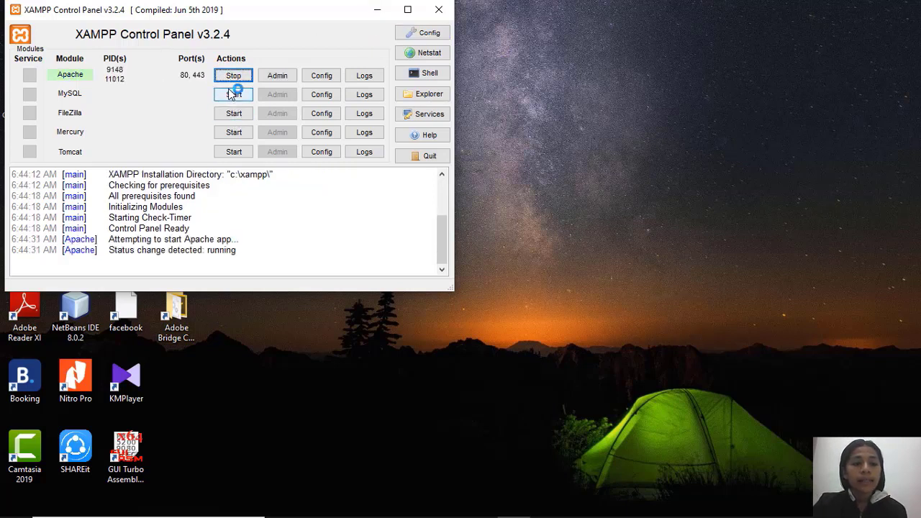
pyautogui.click(376, 9)
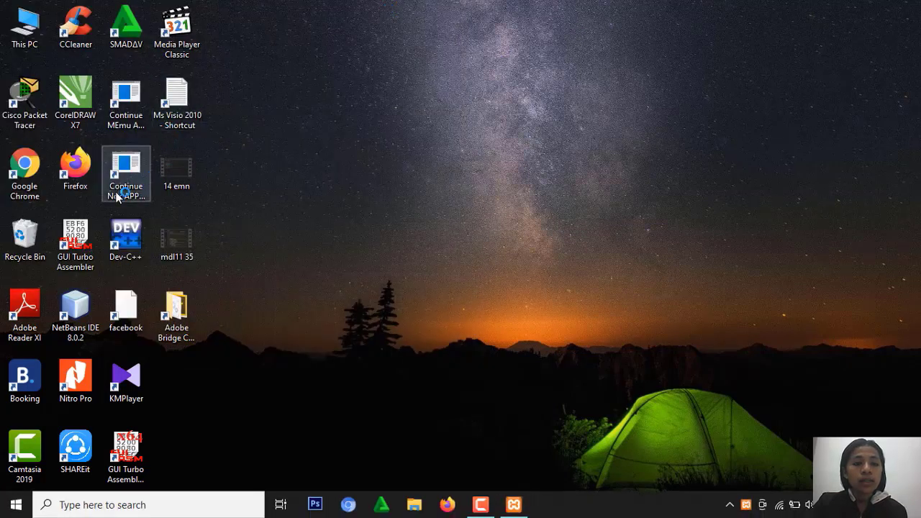
# Switch to Google Chrome, check localhost/phpmyadmin in a new browser tab, and close the browser.
pyautogui.doubleClick(26, 186)
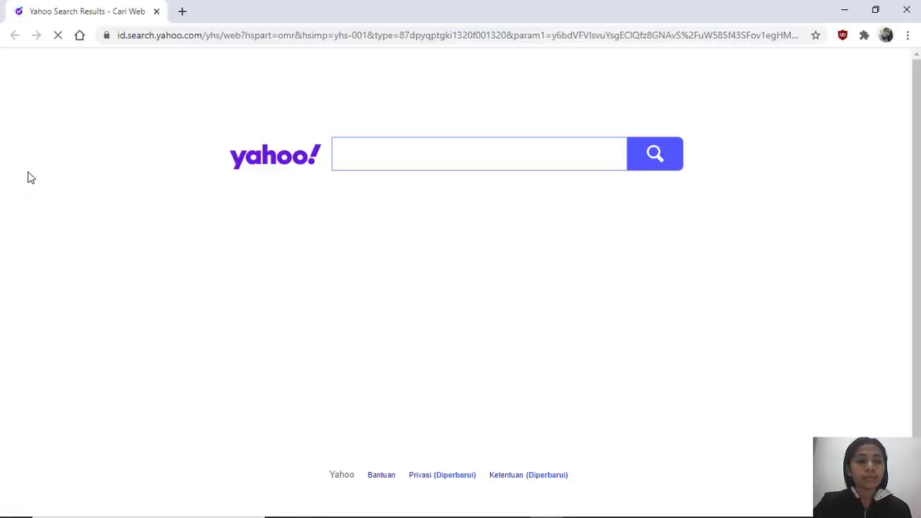
pyautogui.click(183, 12)
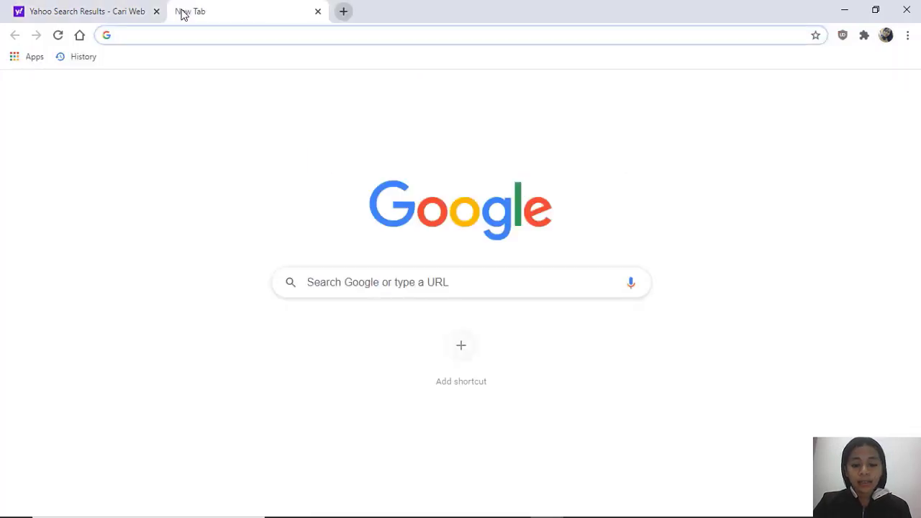
pyautogui.write('lo')
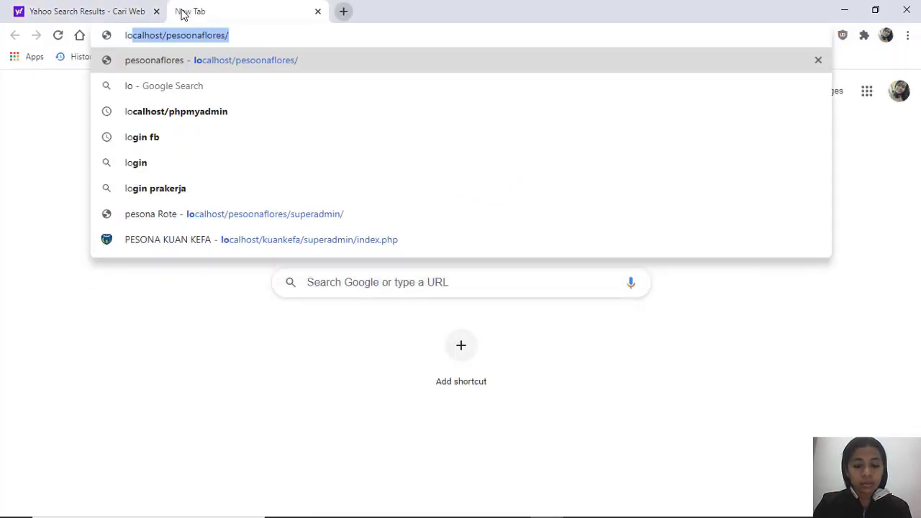
pyautogui.write('cal')
pyautogui.write('hos')
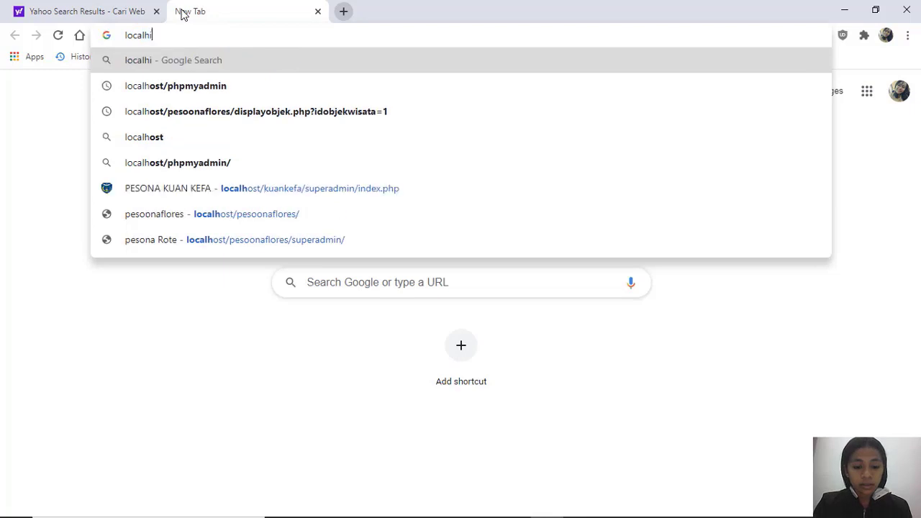
pyautogui.write('r')
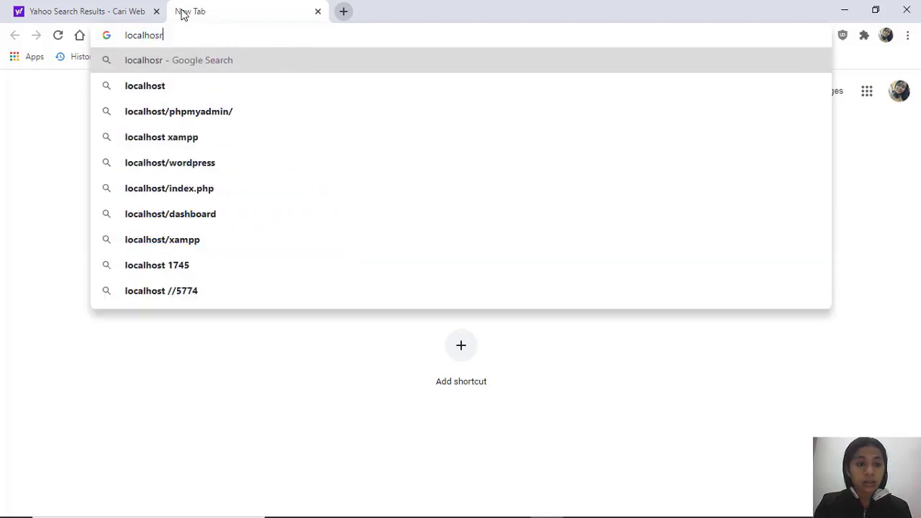
pyautogui.press('BackSpace')
pyautogui.write('t/php')
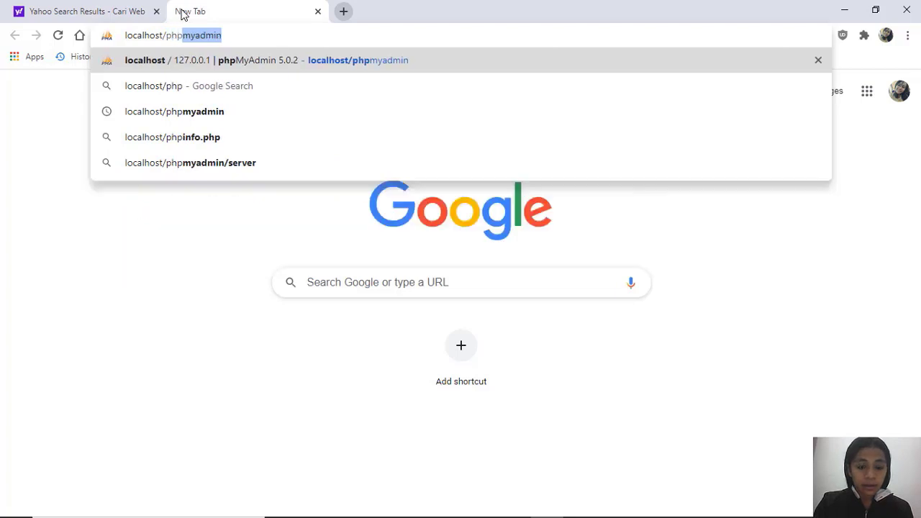
pyautogui.write('myadmin')
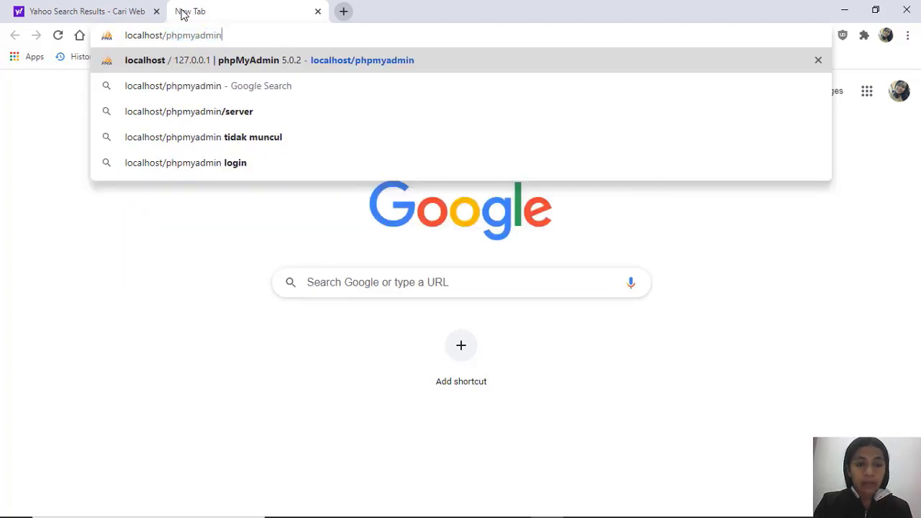
pyautogui.press('Return')
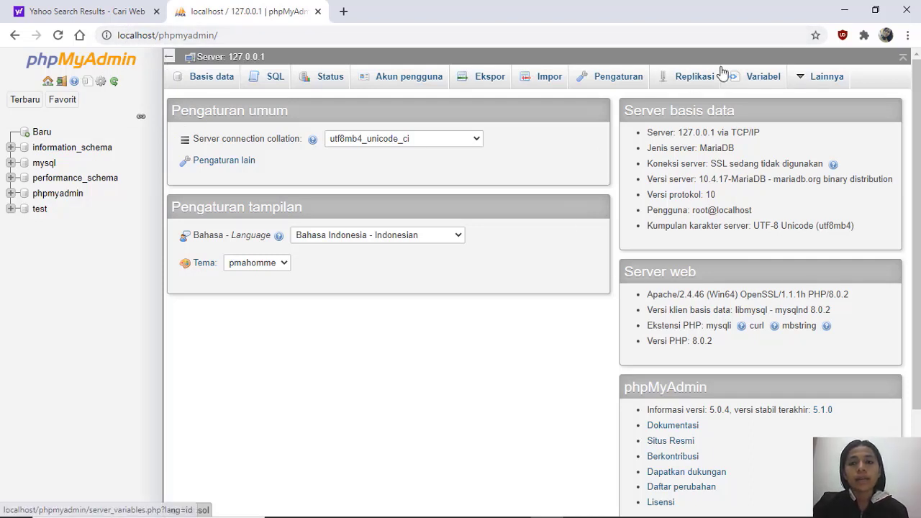
pyautogui.click(907, 8)
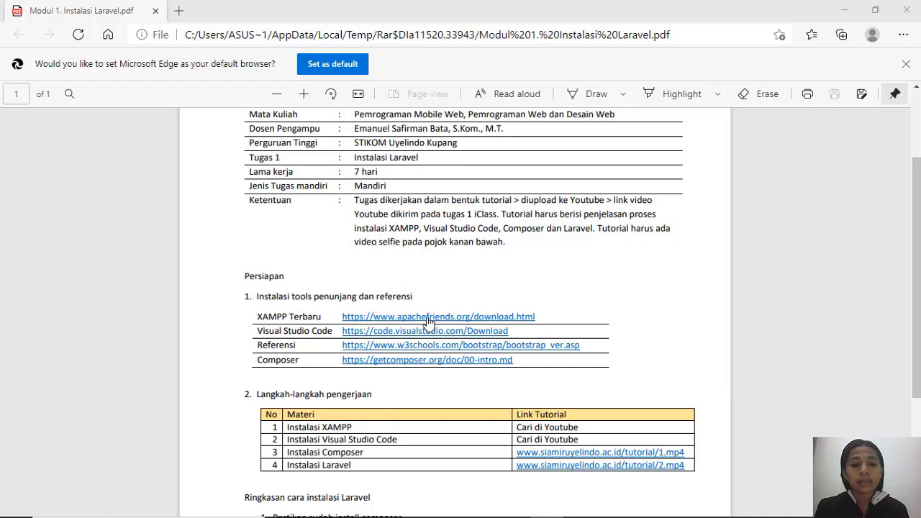
# Follow the Visual Studio Code link in the Modul 1 PDF and download the Windows version.
pyautogui.click(388, 333)
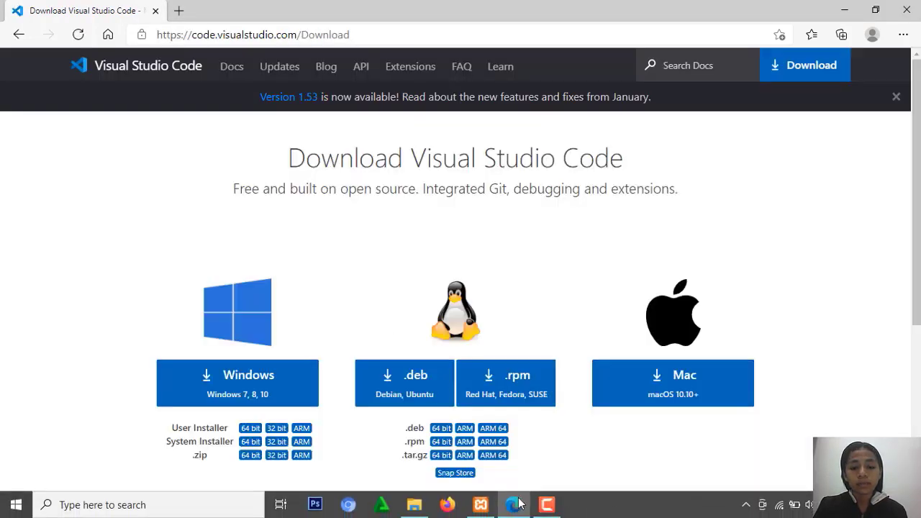
pyautogui.click(546, 504)
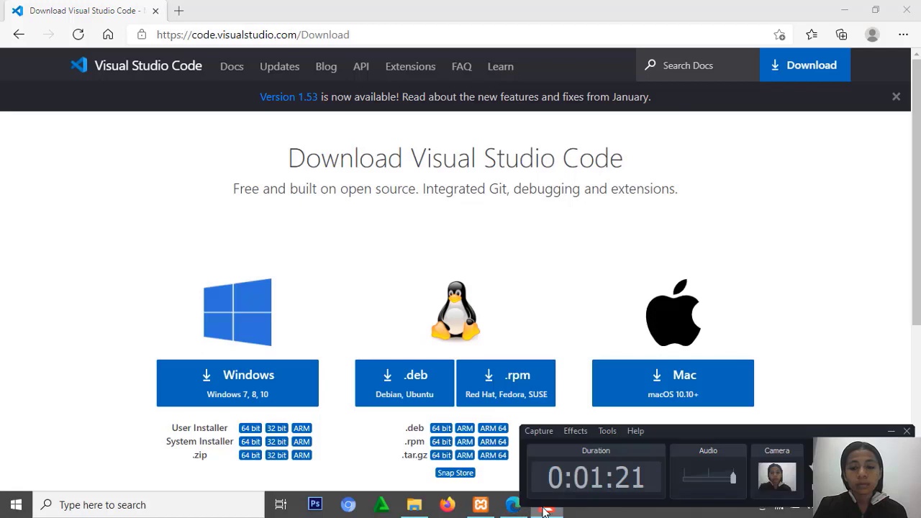
pyautogui.click(890, 432)
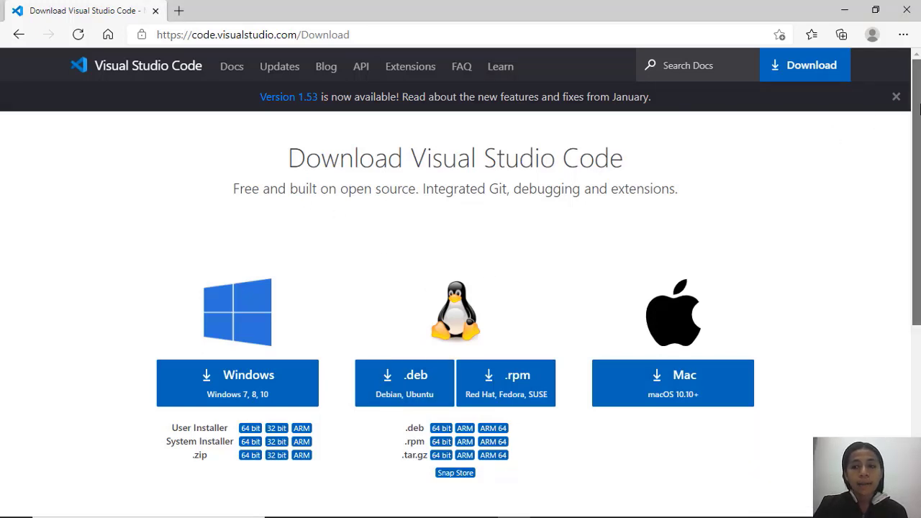
pyautogui.scroll(-1, 916, 215)
pyautogui.scroll(1, 916, 216)
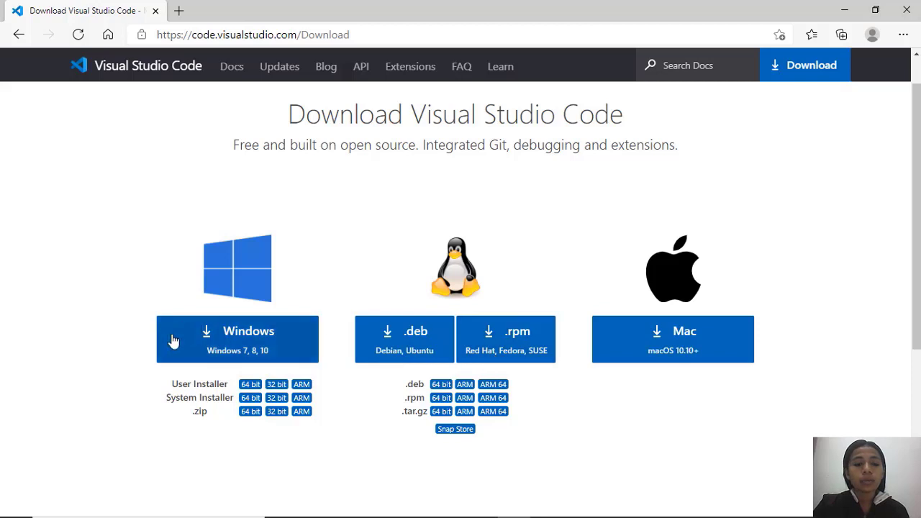
pyautogui.click(231, 338)
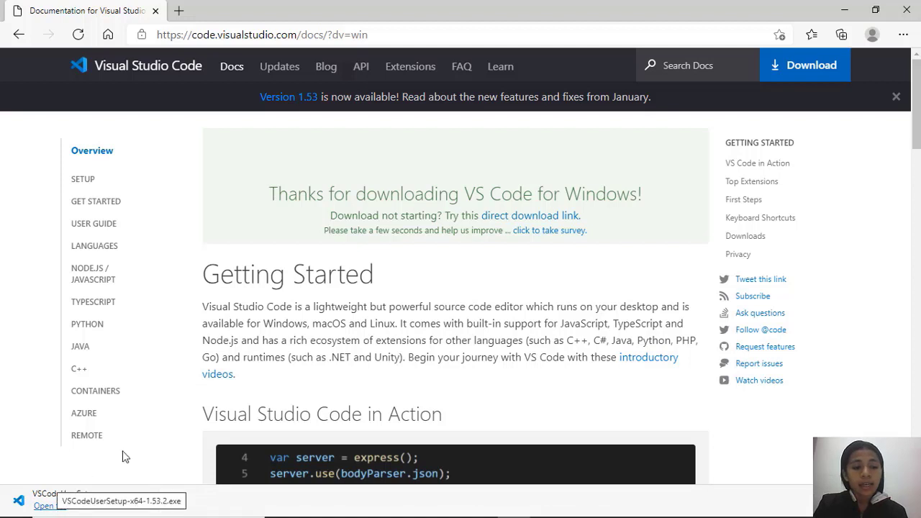
# Switch to the Downloads folder in File Explorer and run the VSCodeUserSetup-x64-1.53.2 installer.
pyautogui.click(847, 9)
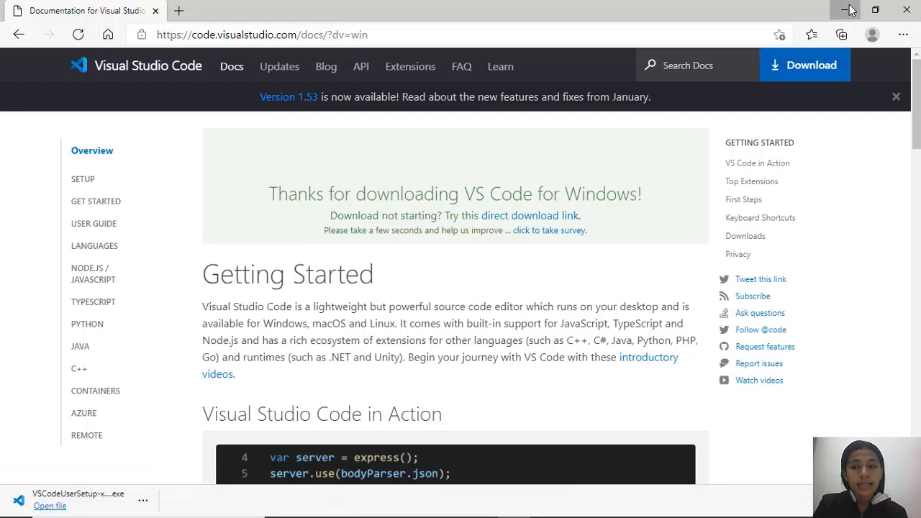
pyautogui.click(415, 506)
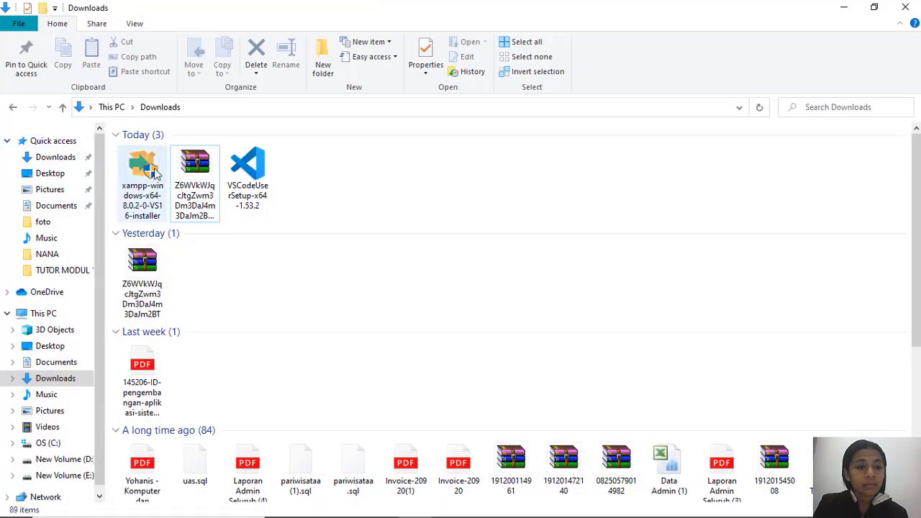
pyautogui.click(248, 196)
pyautogui.doubleClick(247, 196)
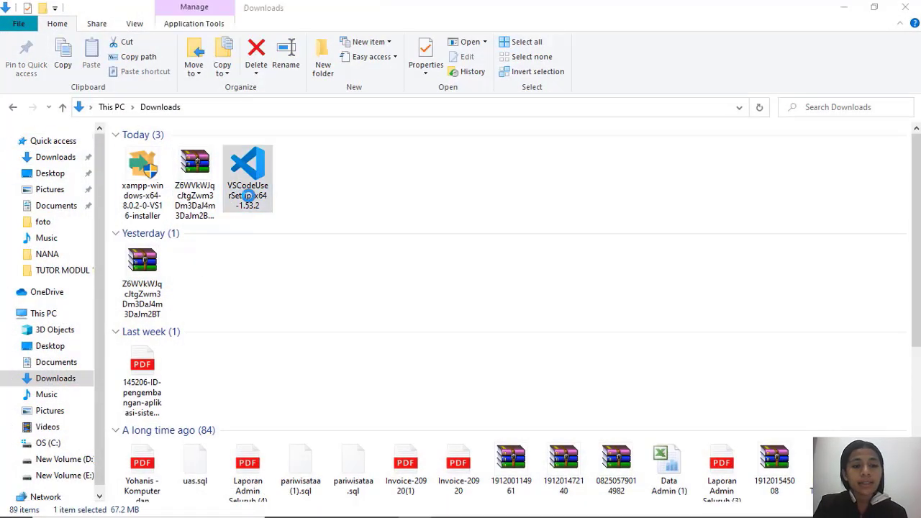
pyautogui.click(550, 506)
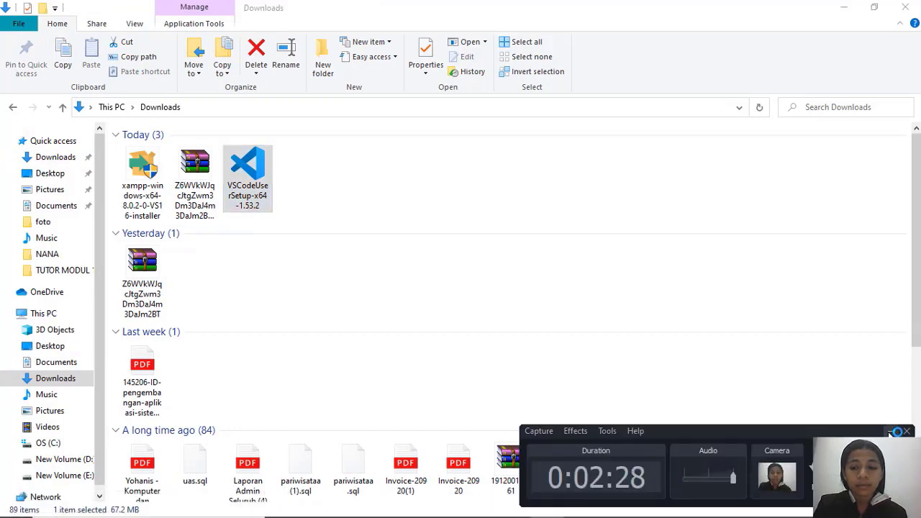
pyautogui.click(892, 432)
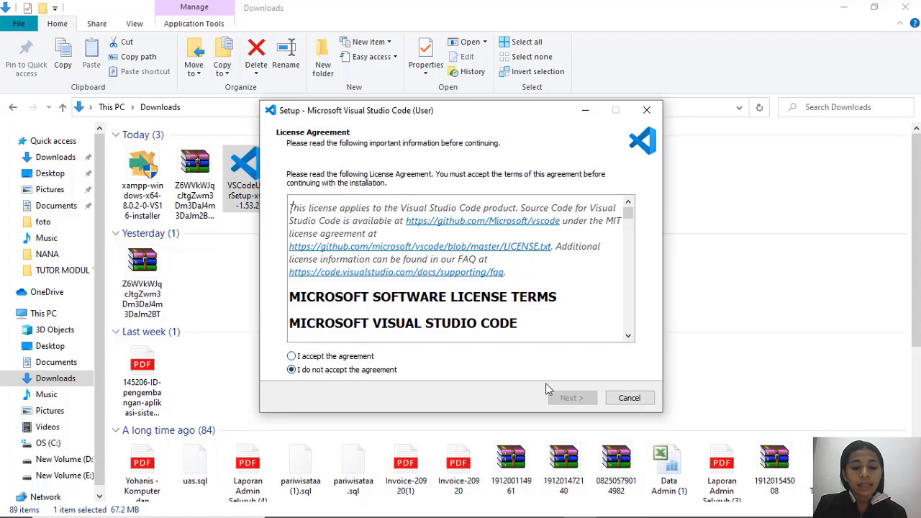
# Accept the license agreement and install Visual Studio Code with the default destination, Start Menu folder and Add to PATH task.
pyautogui.click(291, 356)
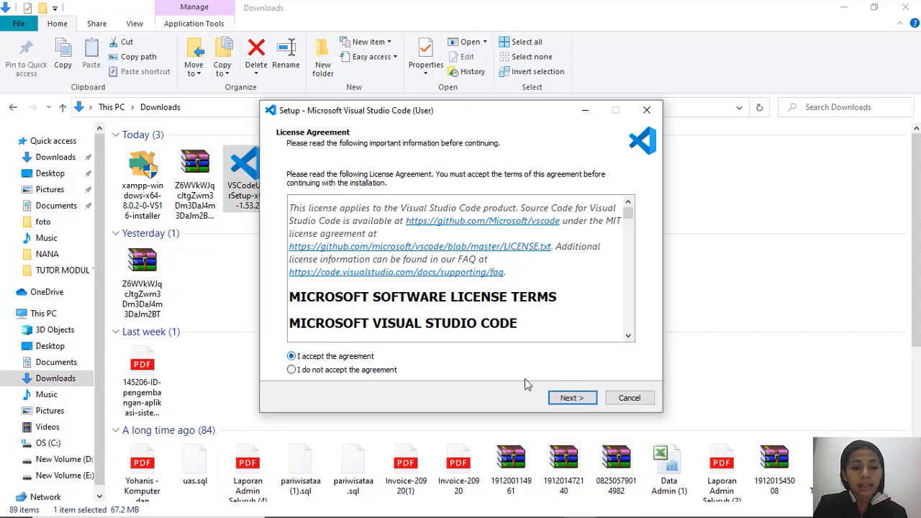
pyautogui.click(568, 398)
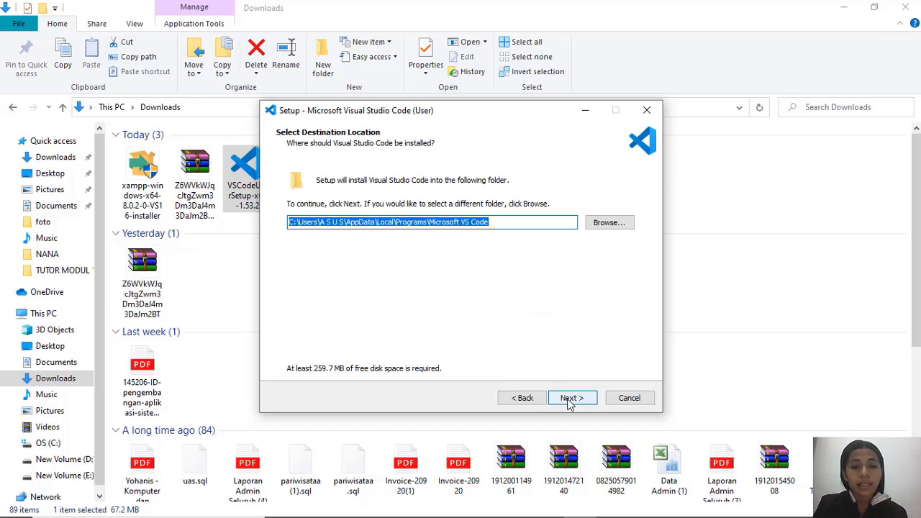
pyautogui.click(568, 400)
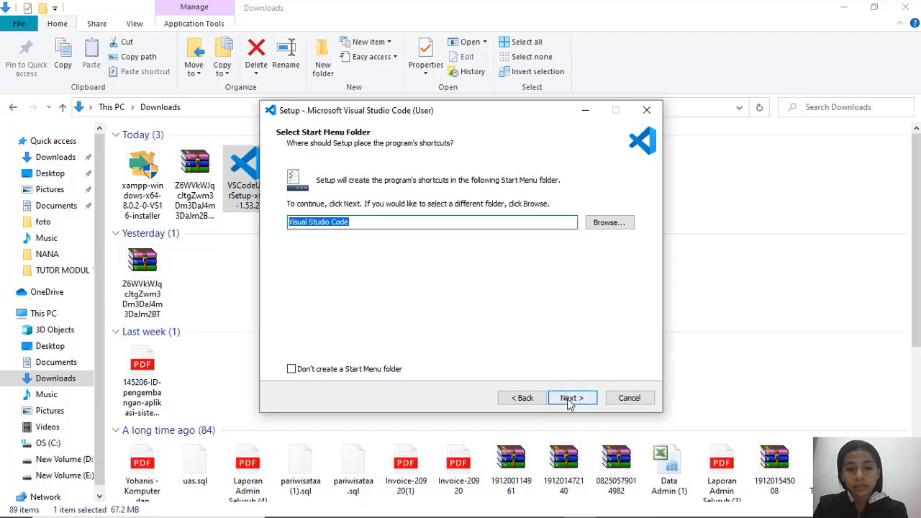
pyautogui.click(569, 401)
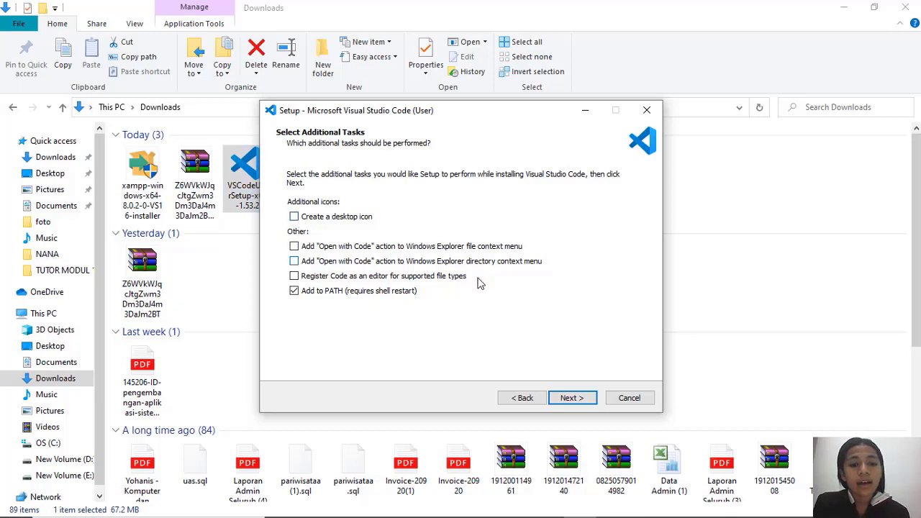
pyautogui.click(584, 407)
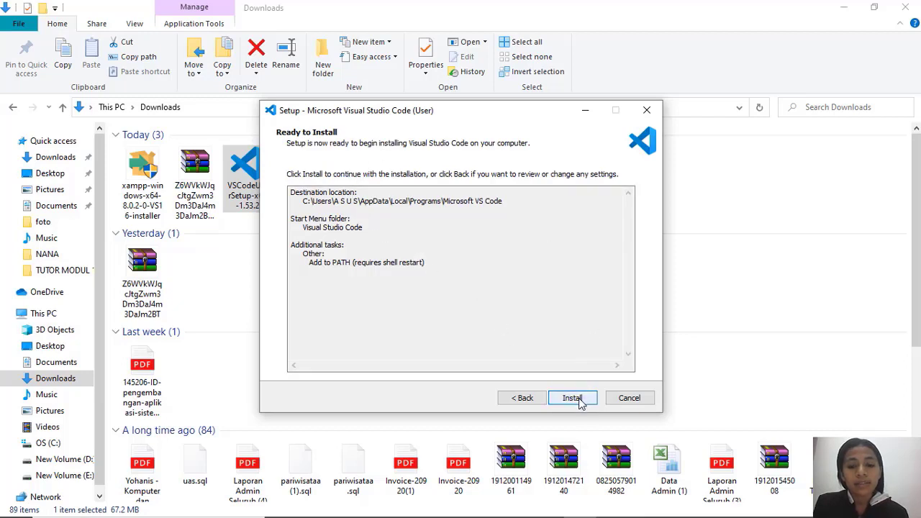
pyautogui.click(576, 399)
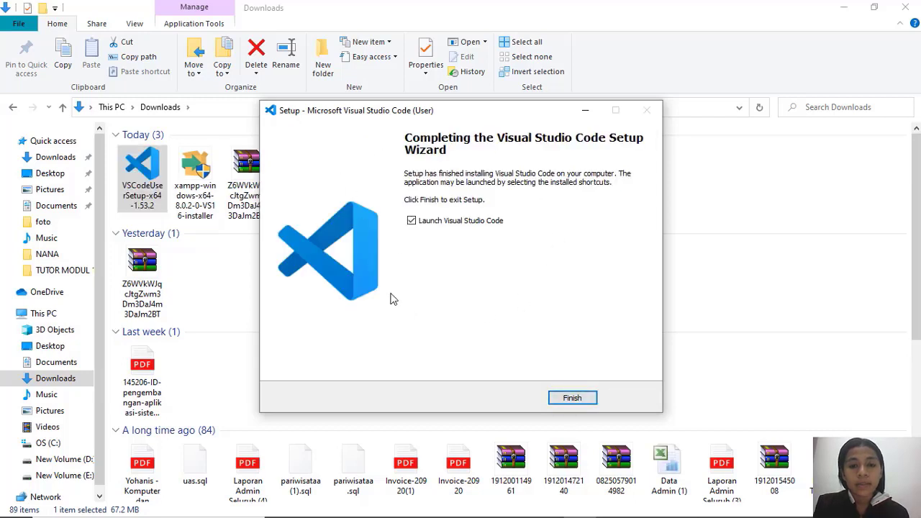
# Finish the setup with Launch Visual Studio Code enabled and close the Release Notes in the editor.
pyautogui.click(571, 400)
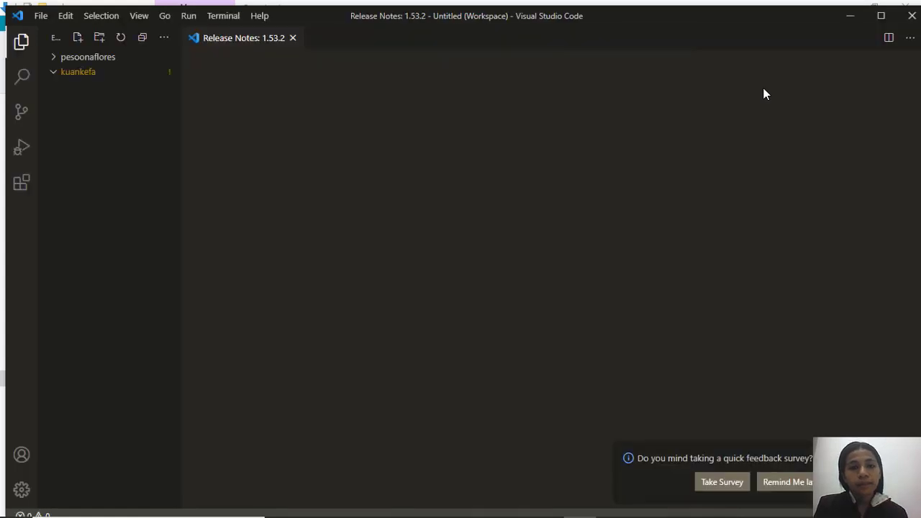
pyautogui.click(292, 37)
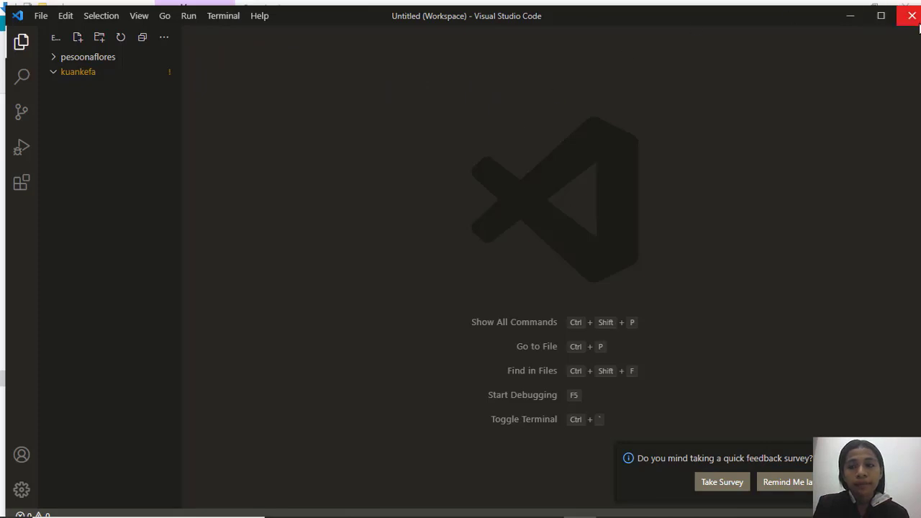
# Close Visual Studio Code and download Composer-Setup.exe from the Windows installer section of the Composer introduction page.
pyautogui.click(916, 21)
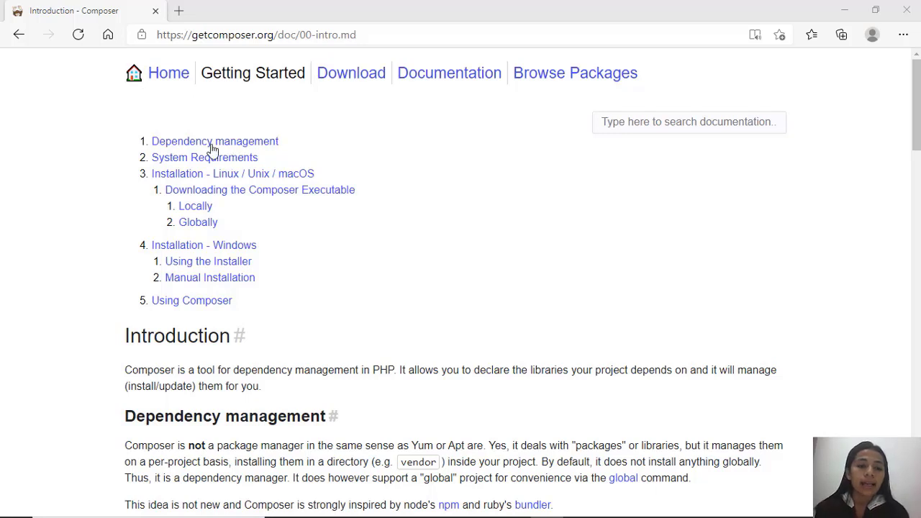
pyautogui.click(223, 268)
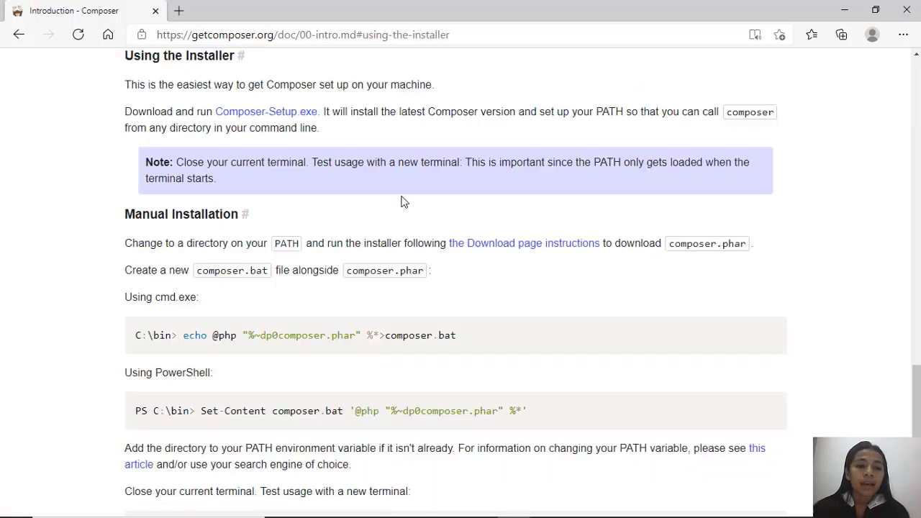
pyautogui.moveTo(917, 385); pyautogui.dragTo(917, 354)
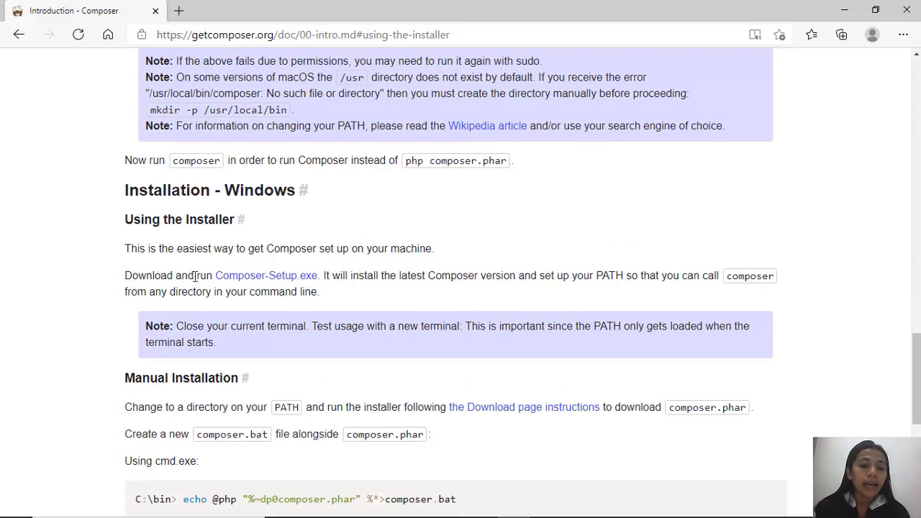
pyautogui.click(240, 282)
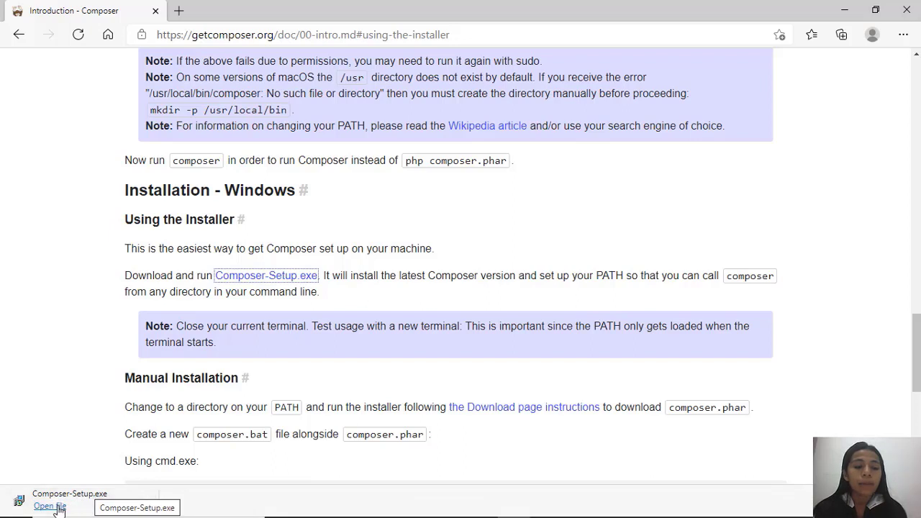
# Minimize the browser, switch to the Downloads folder in File Explorer and run the Composer-Setup installer.
pyautogui.click(843, 8)
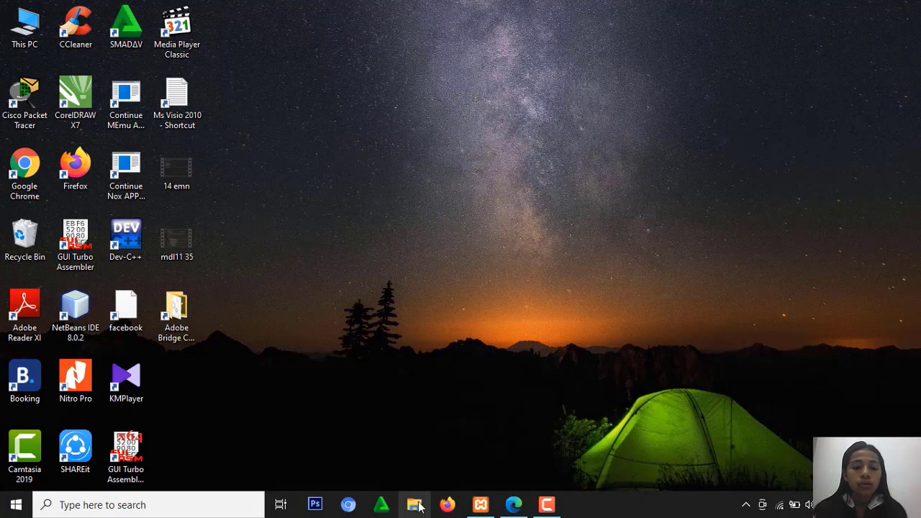
pyautogui.click(416, 505)
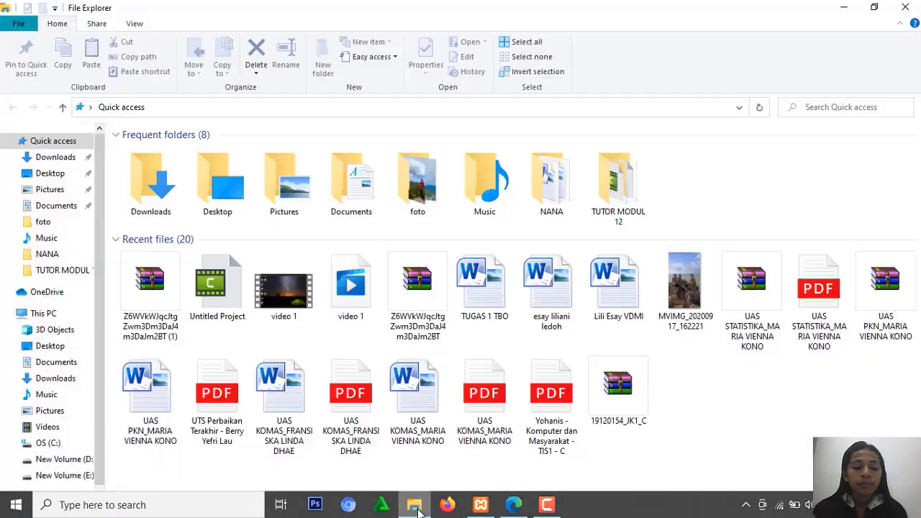
pyautogui.click(73, 159)
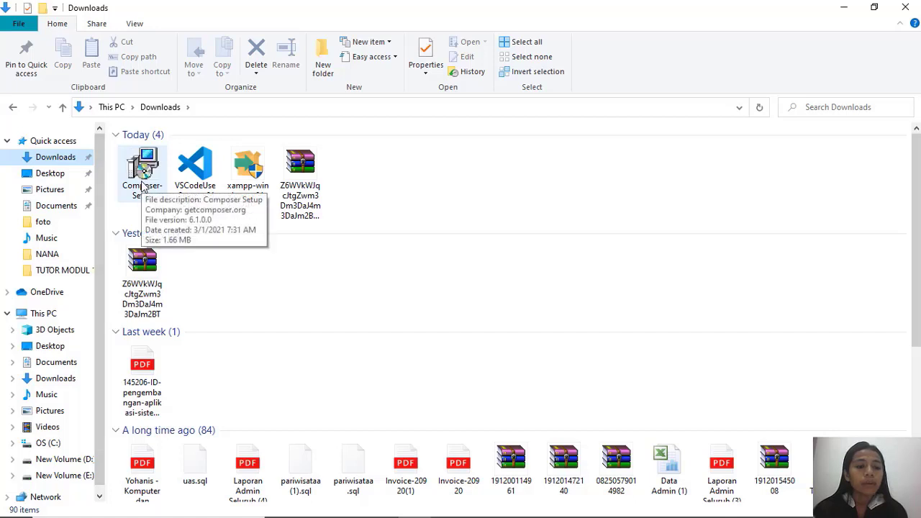
pyautogui.click(141, 185)
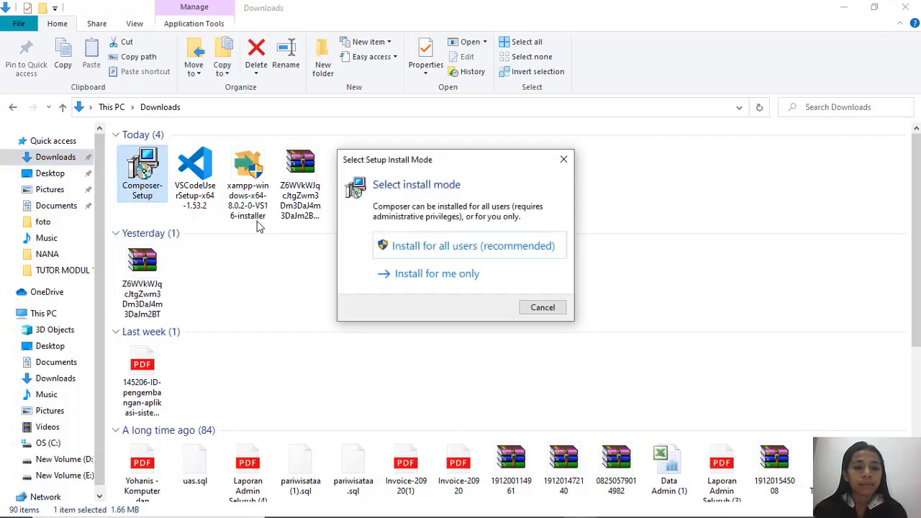
# Choose to install Composer for all users without developer mode, using C:\xampp\php\php.exe and adding this PHP to the path.
pyautogui.click(445, 252)
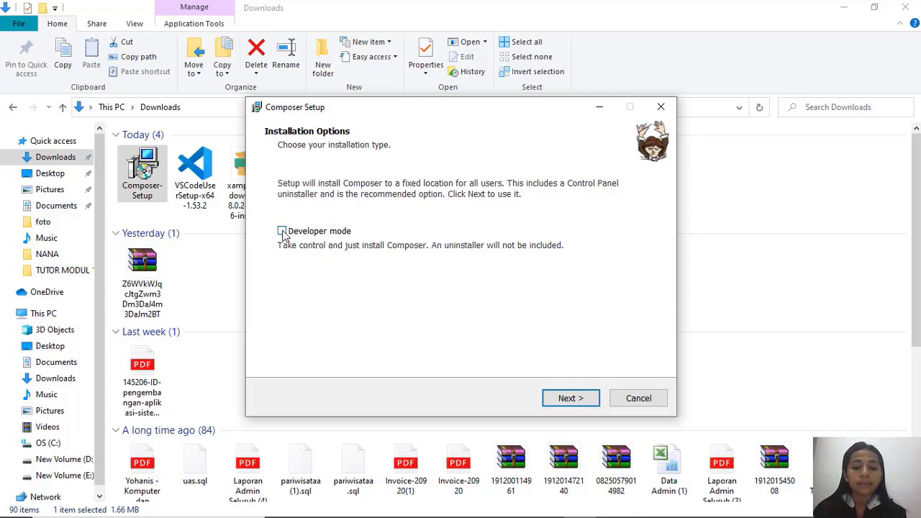
pyautogui.click(556, 400)
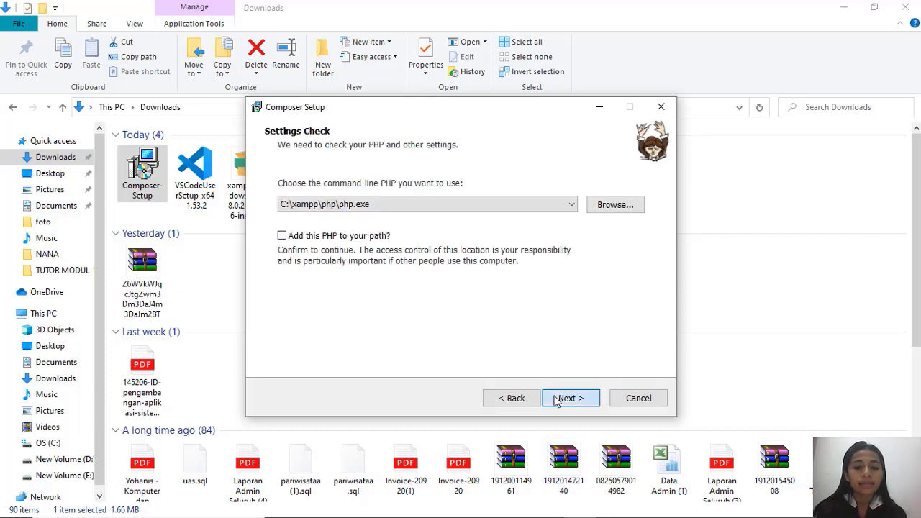
pyautogui.click(282, 236)
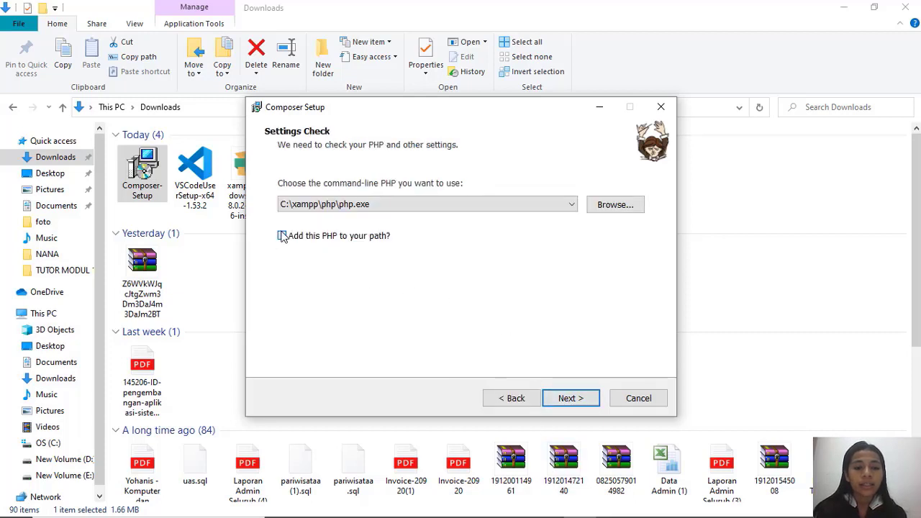
pyautogui.click(576, 401)
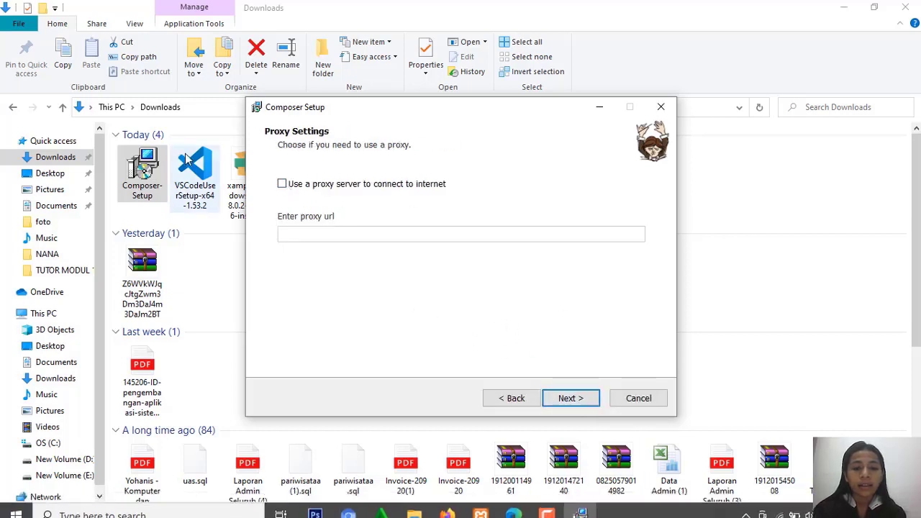
pyautogui.click(283, 185)
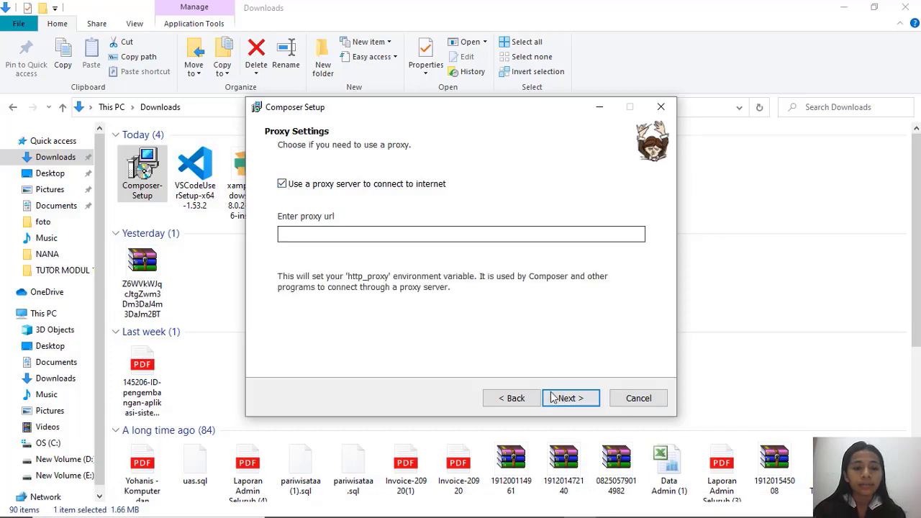
pyautogui.click(570, 398)
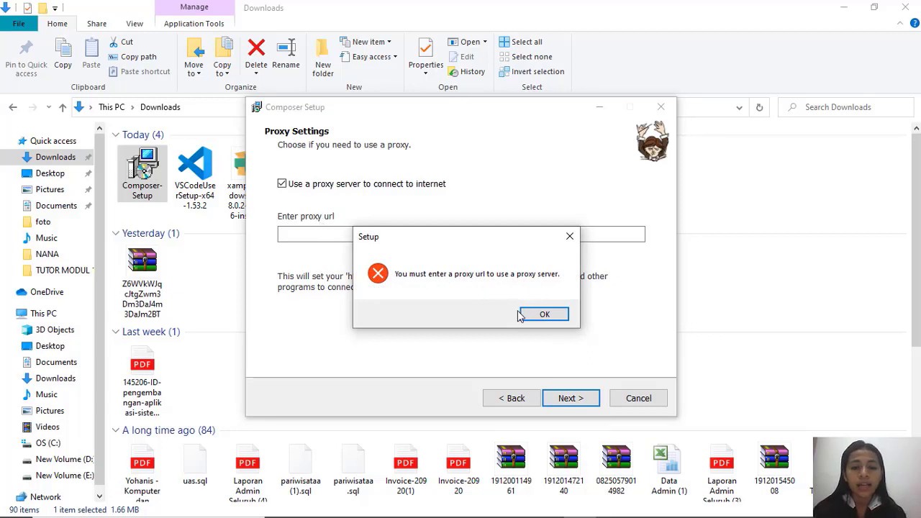
pyautogui.click(539, 316)
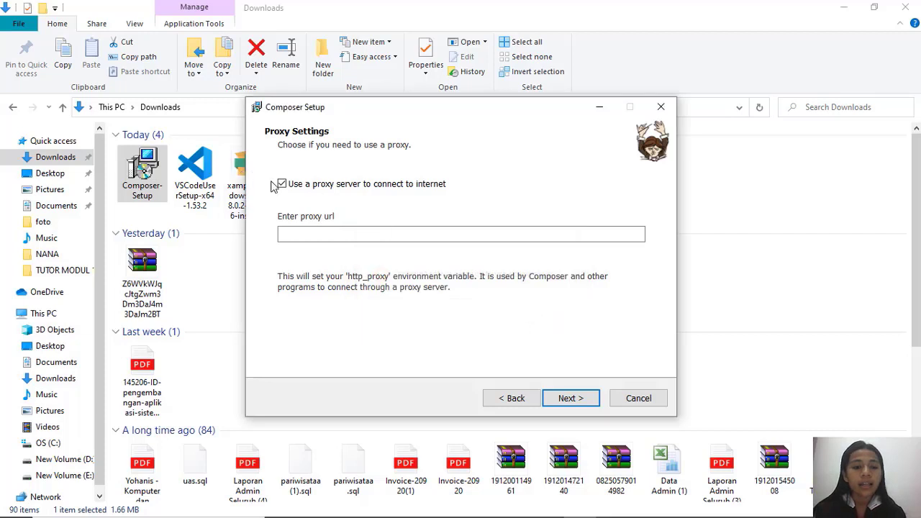
pyautogui.click(294, 186)
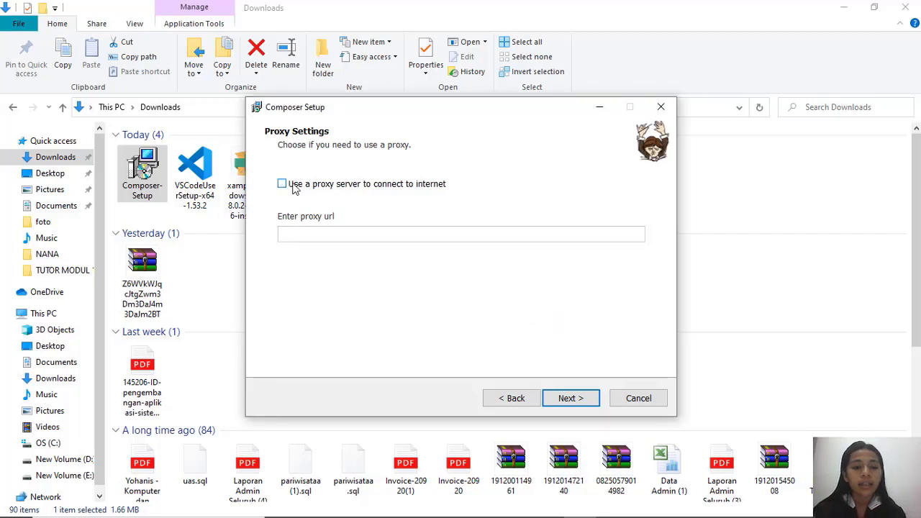
# Install Composer without a proxy server and finish the setup without viewing the online documentation.
pyautogui.click(574, 399)
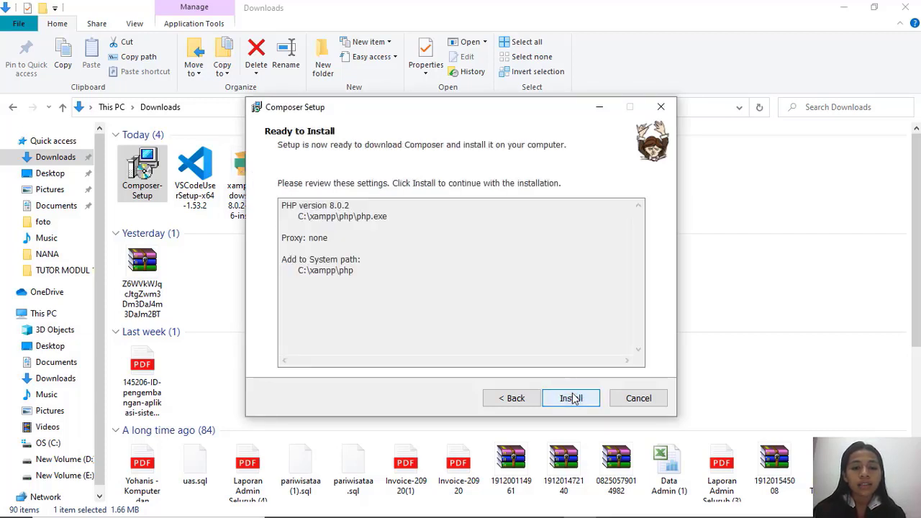
pyautogui.click(571, 398)
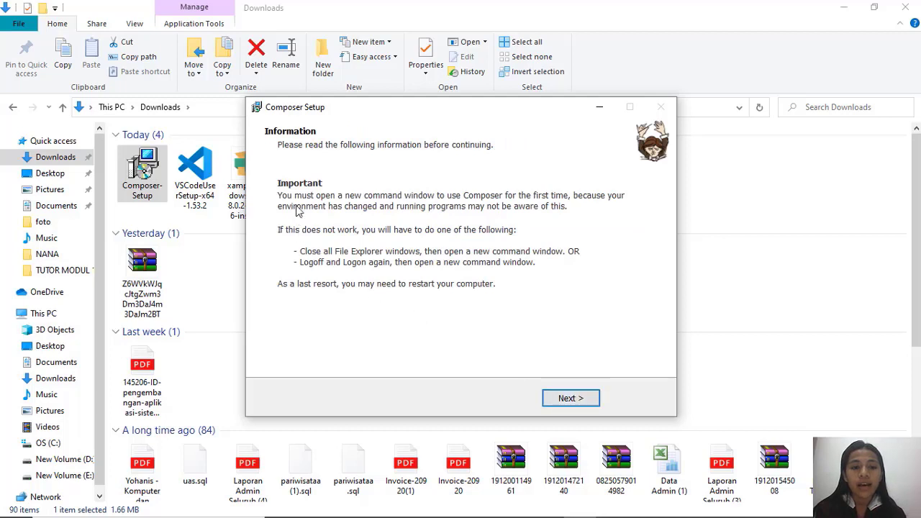
pyautogui.click(563, 400)
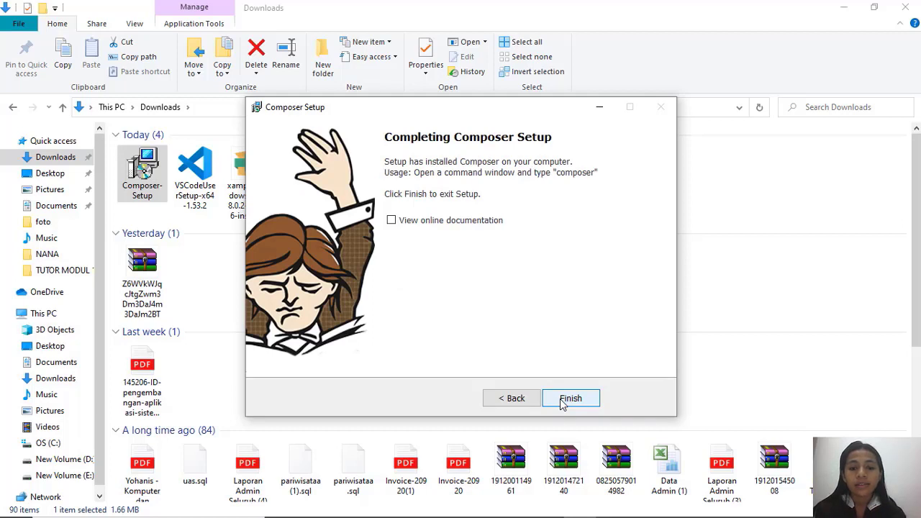
pyautogui.click(563, 402)
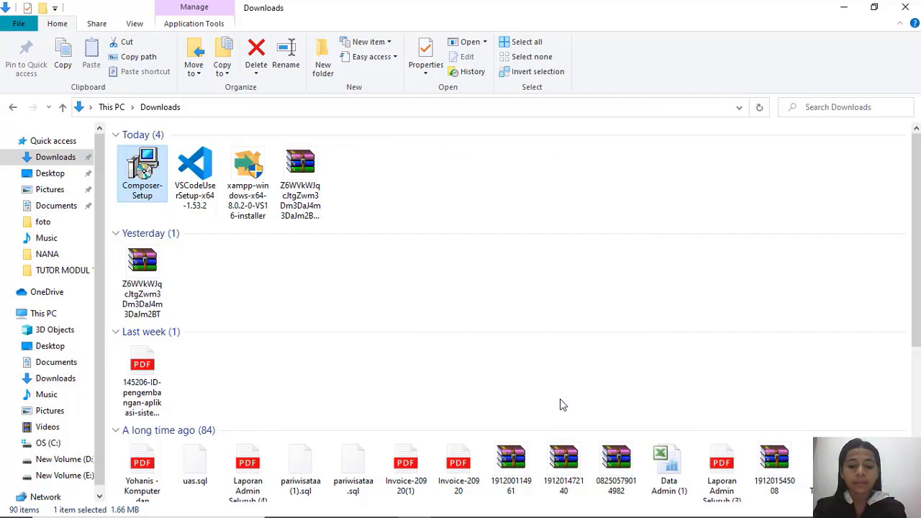
# Minimize File Explorer, open a new Command Prompt and run the composer command to test the installation.
pyautogui.click(846, 8)
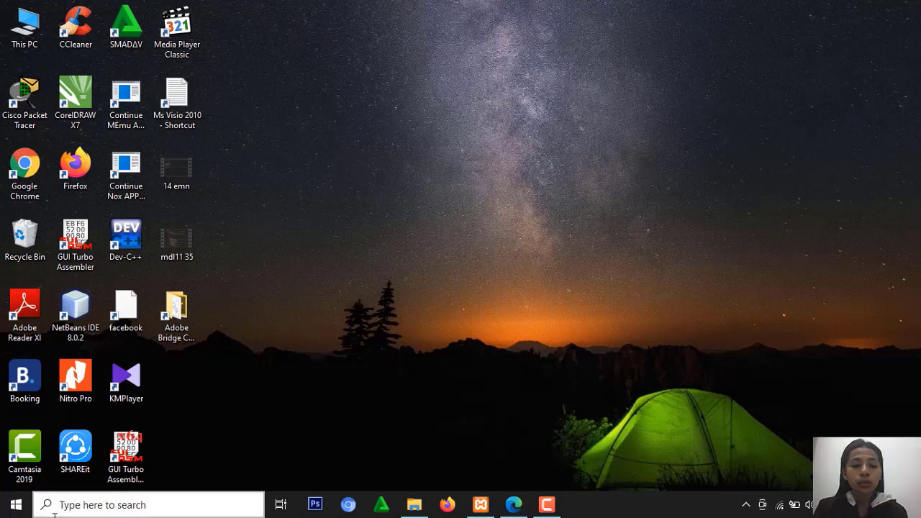
pyautogui.click(90, 503)
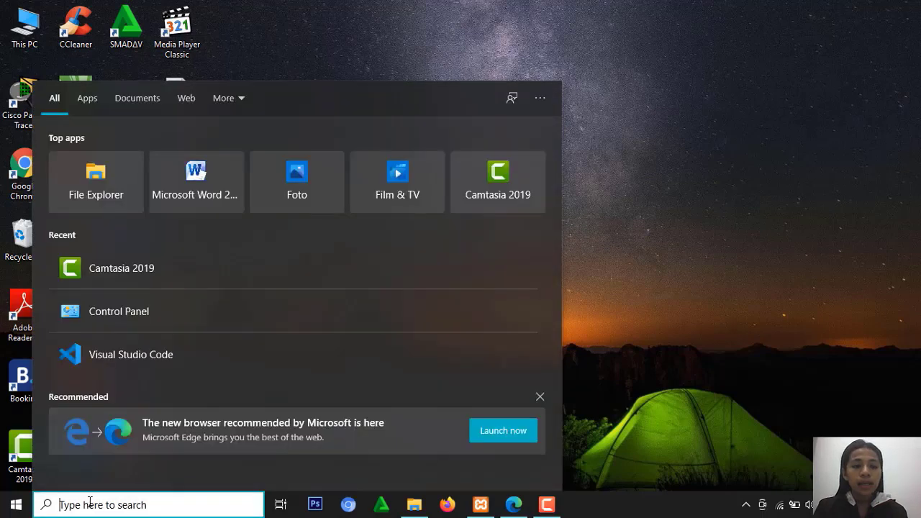
pyautogui.write('cm')
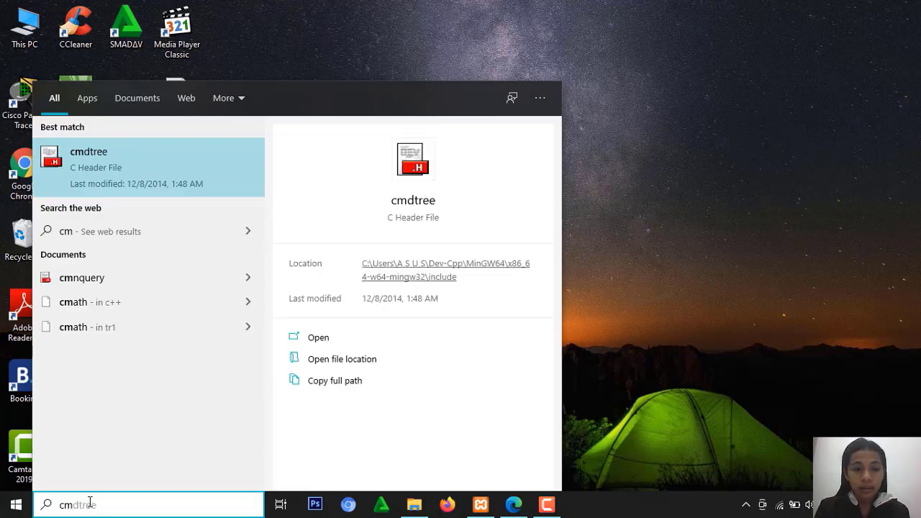
pyautogui.write('d')
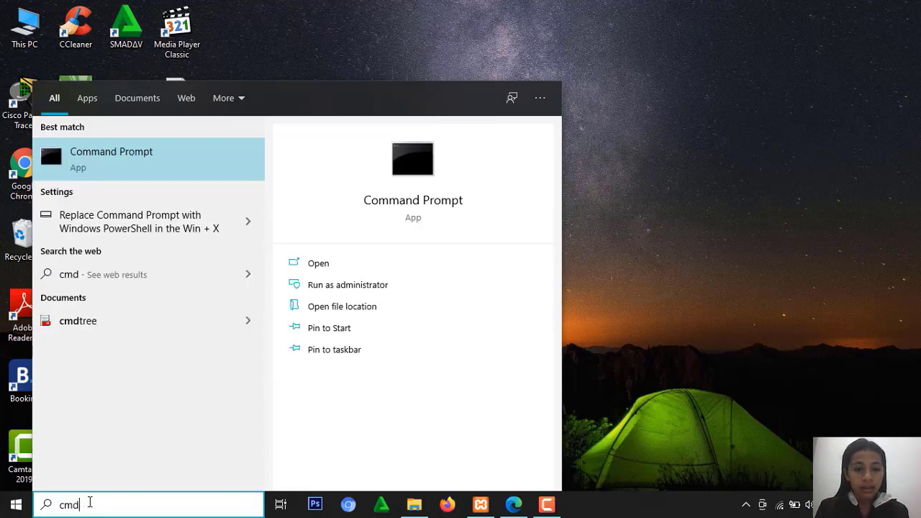
pyautogui.press('Return')
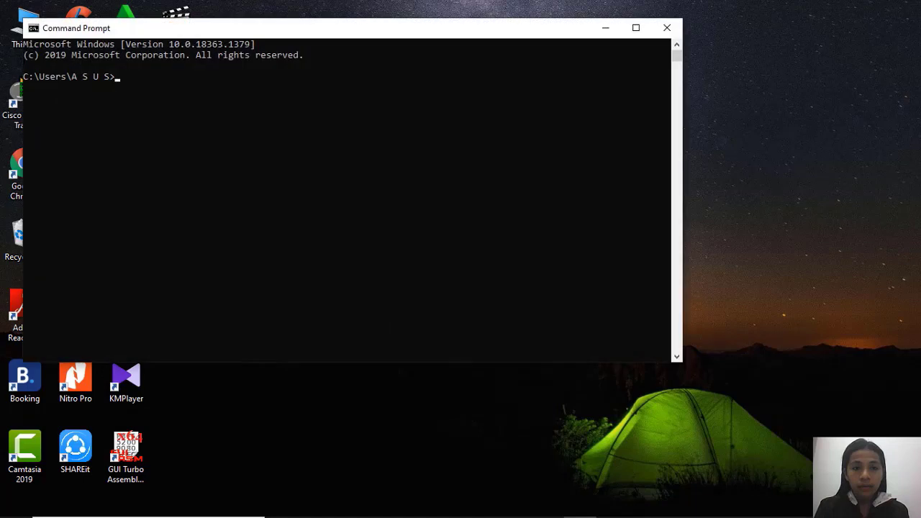
pyautogui.write('compo')
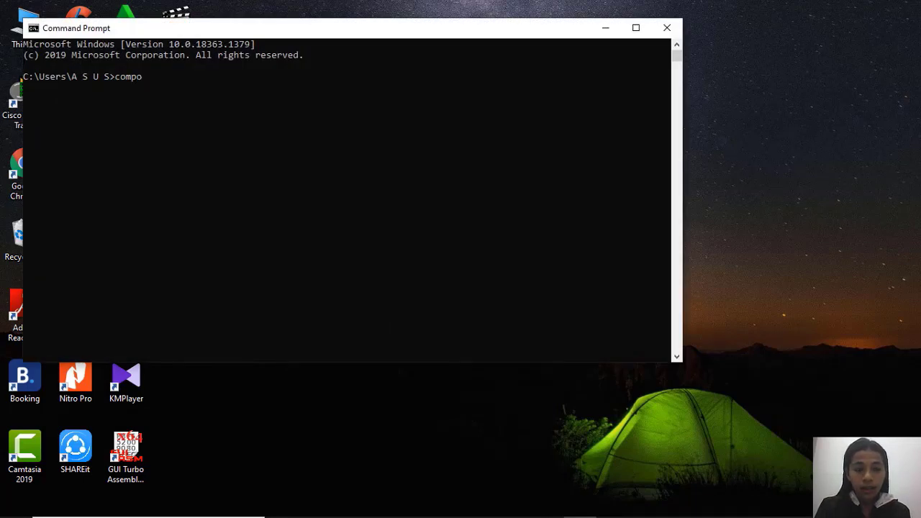
pyautogui.write('ser')
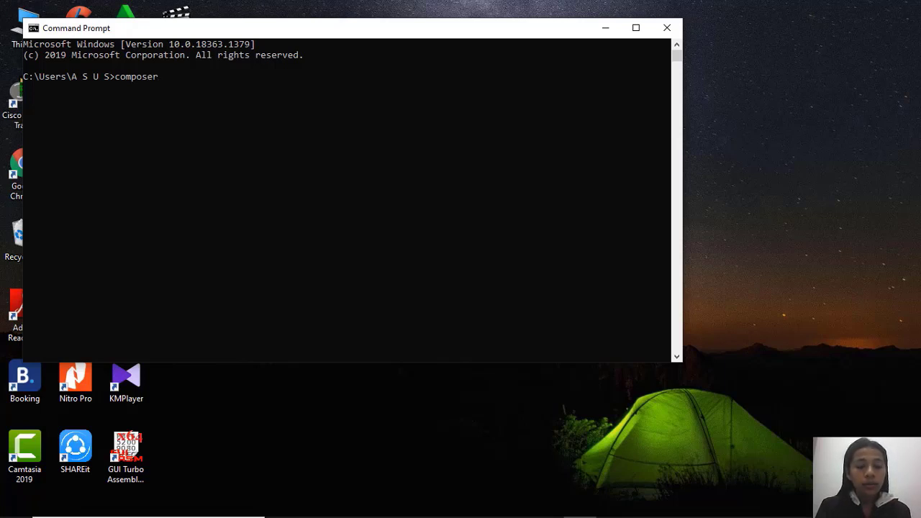
pyautogui.press('Return')
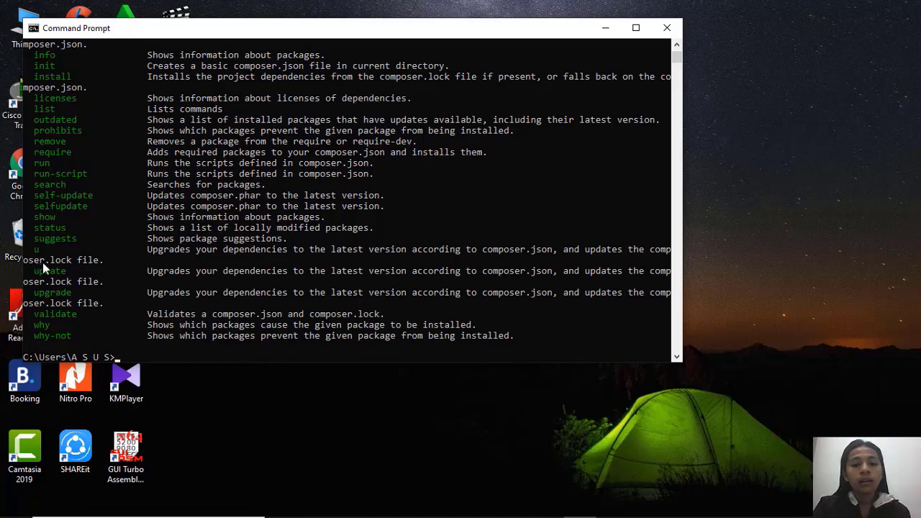
# Maximize the Command Prompt, examine the Composer output and close the window.
pyautogui.click(636, 28)
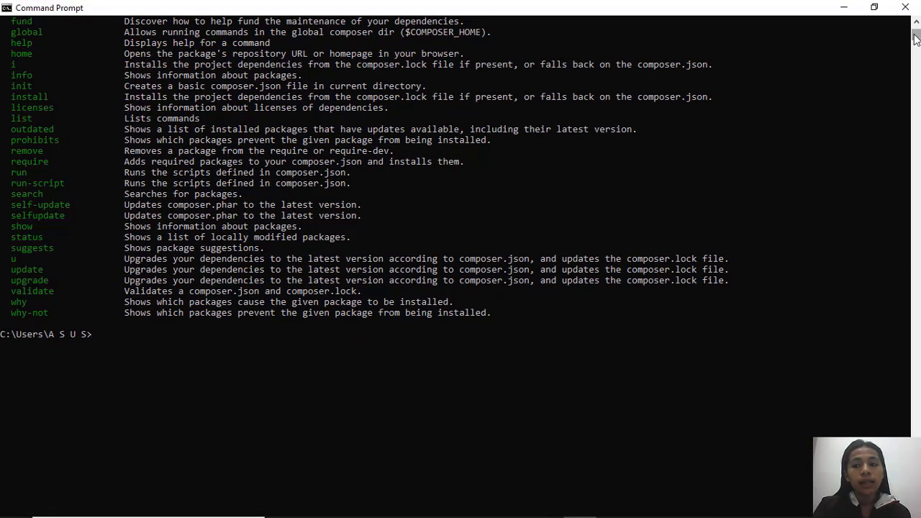
pyautogui.moveTo(916, 38)
pyautogui.mouseDown()
pyautogui.moveTo(916, 21)
pyautogui.moveTo(916, 50)
pyautogui.moveTo(916, 34)
pyautogui.mouseUp()
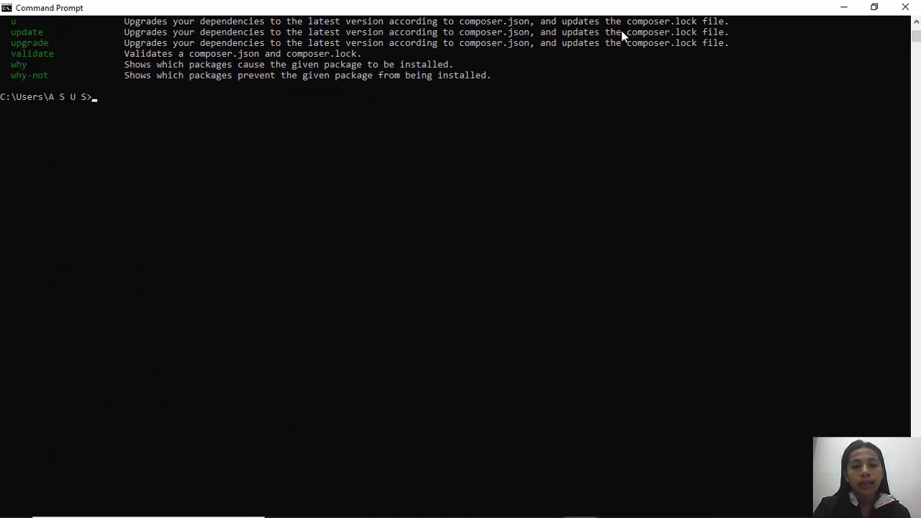
pyautogui.click(903, 7)
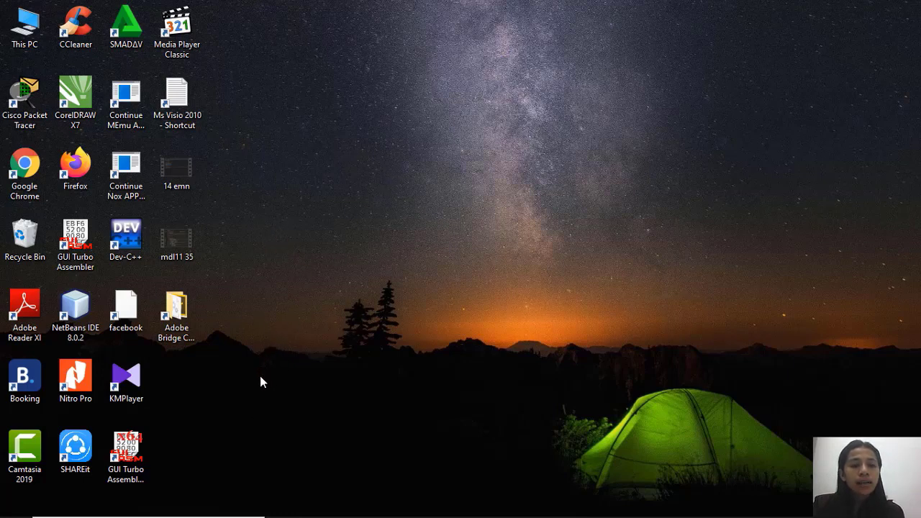
# Find the XAMPP Control Panel through the Windows search and open it.
pyautogui.moveTo(204, 512)
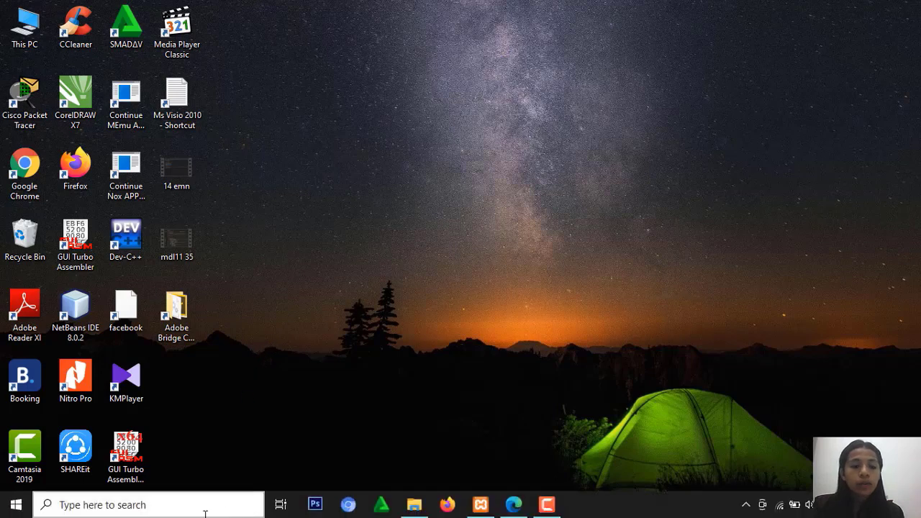
pyautogui.click(166, 506)
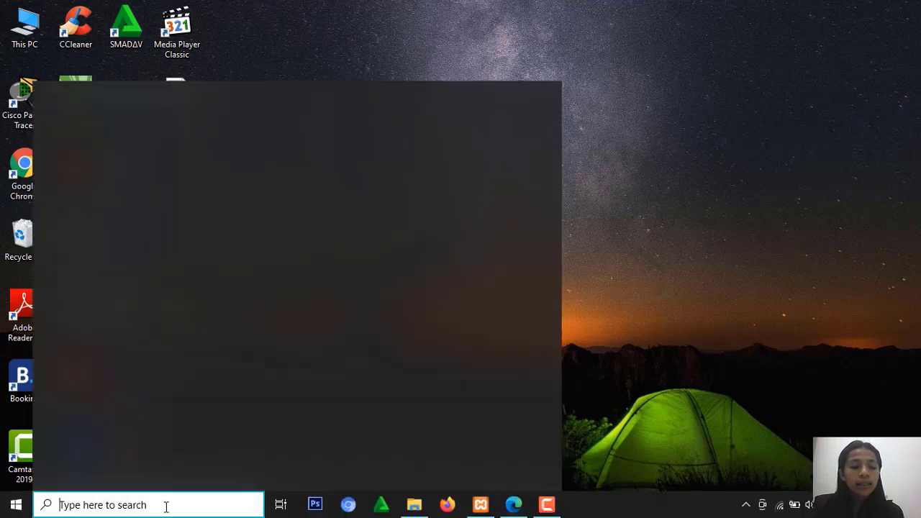
pyautogui.write('xa')
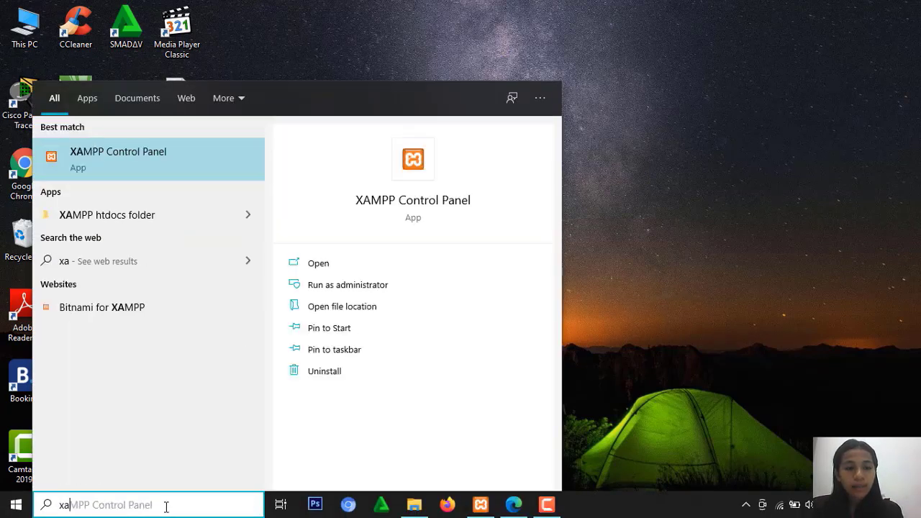
pyautogui.press('Return')
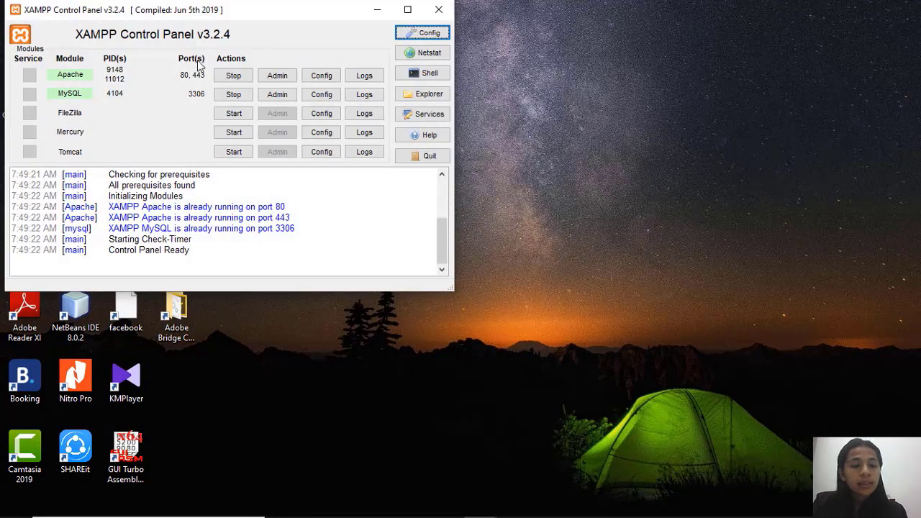
# Stop the Apache and MySQL modules, start both again and minimize the XAMPP Control Panel.
pyautogui.click(233, 75)
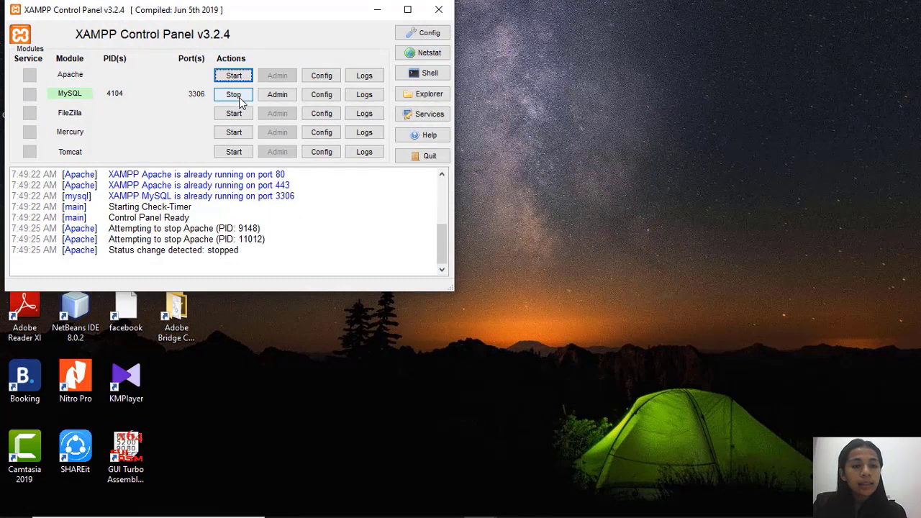
pyautogui.click(239, 98)
pyautogui.click(234, 76)
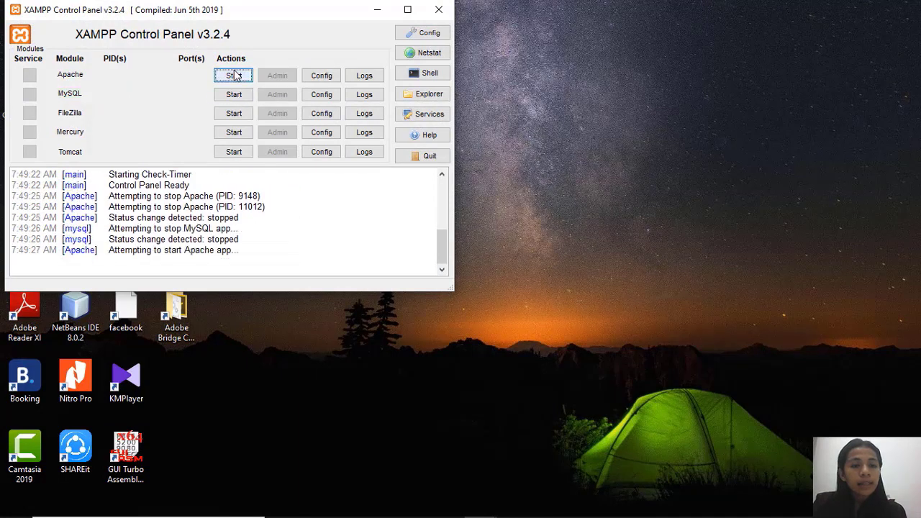
pyautogui.click(237, 97)
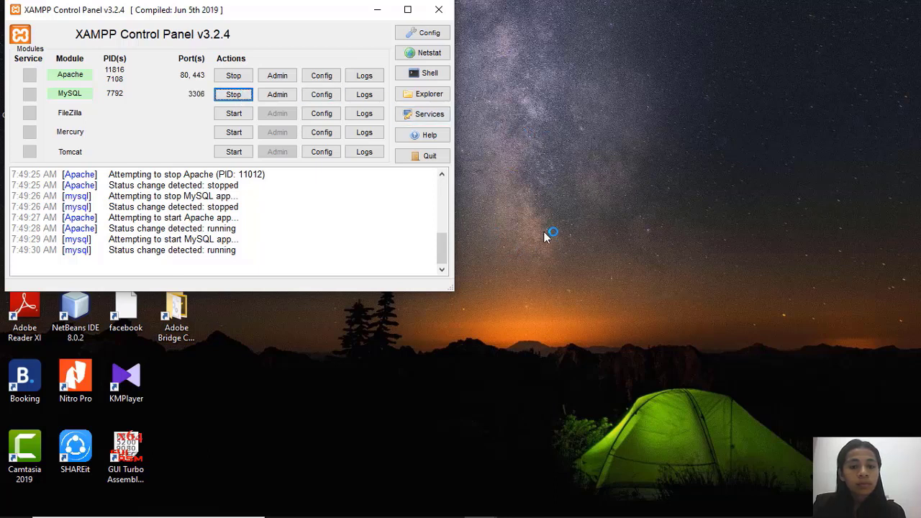
pyautogui.click(376, 18)
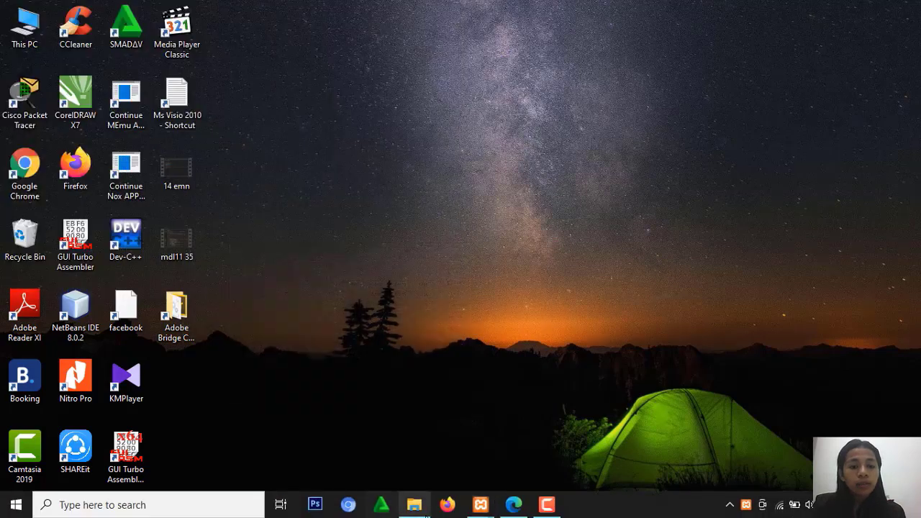
# Switch to File Explorer and open the htdocs folder inside xampp on drive C.
pyautogui.click(423, 511)
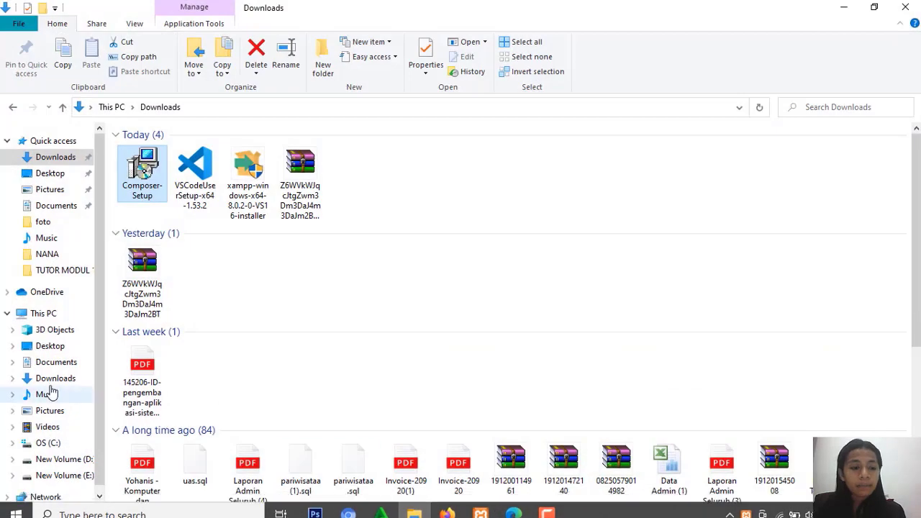
pyautogui.click(38, 446)
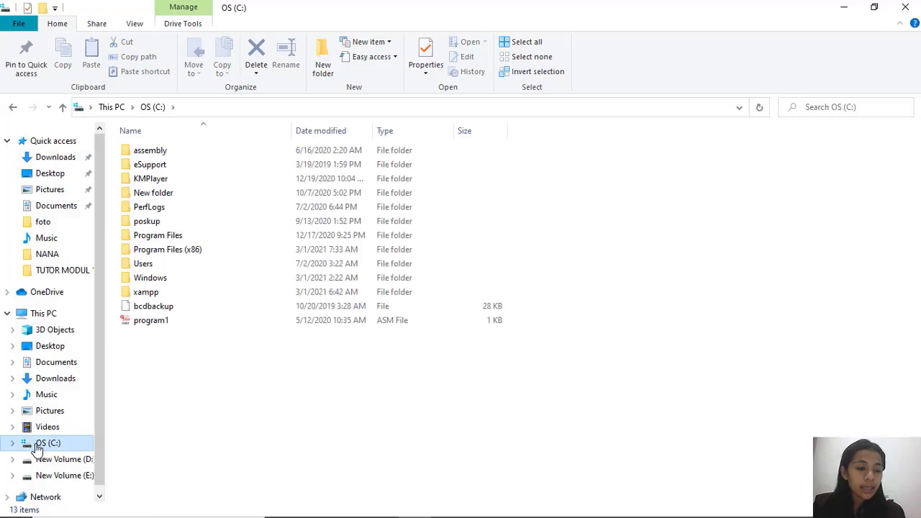
pyautogui.doubleClick(148, 293)
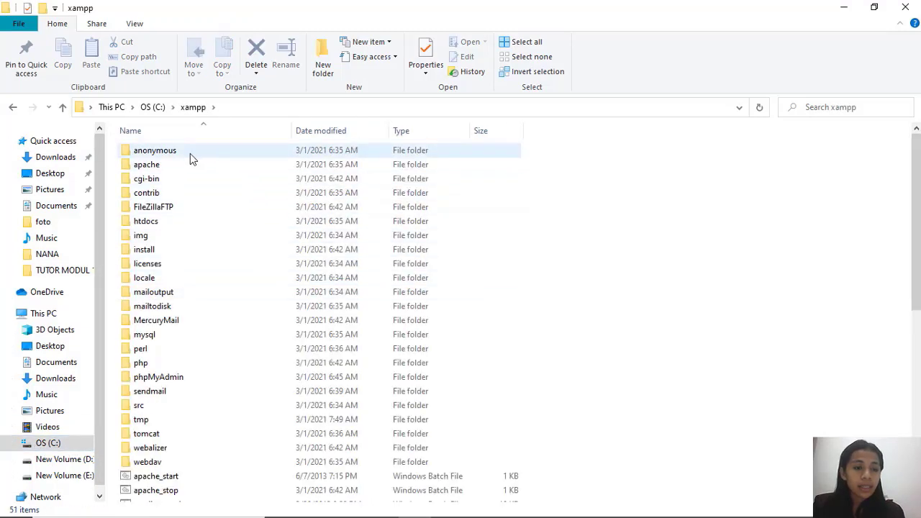
pyautogui.doubleClick(147, 221)
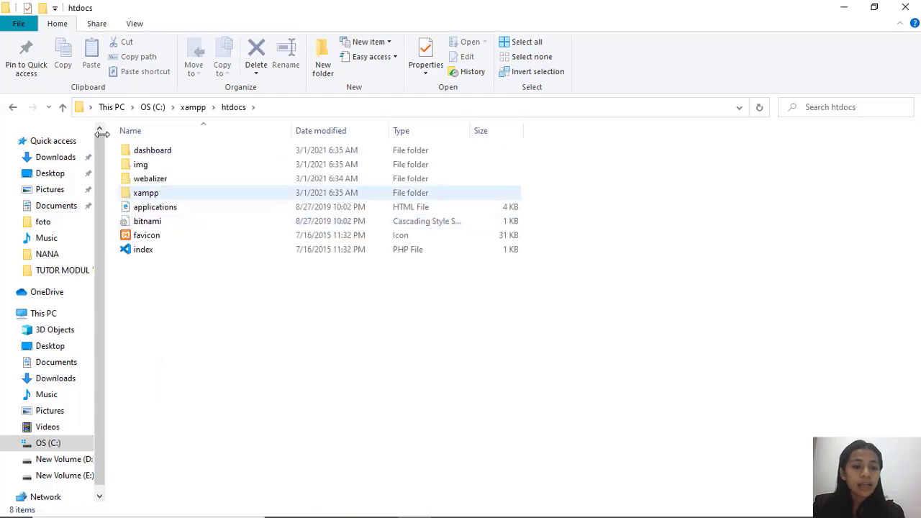
# Create a new folder named kuliah_web in the htdocs folder.
pyautogui.rightClick(236, 310)
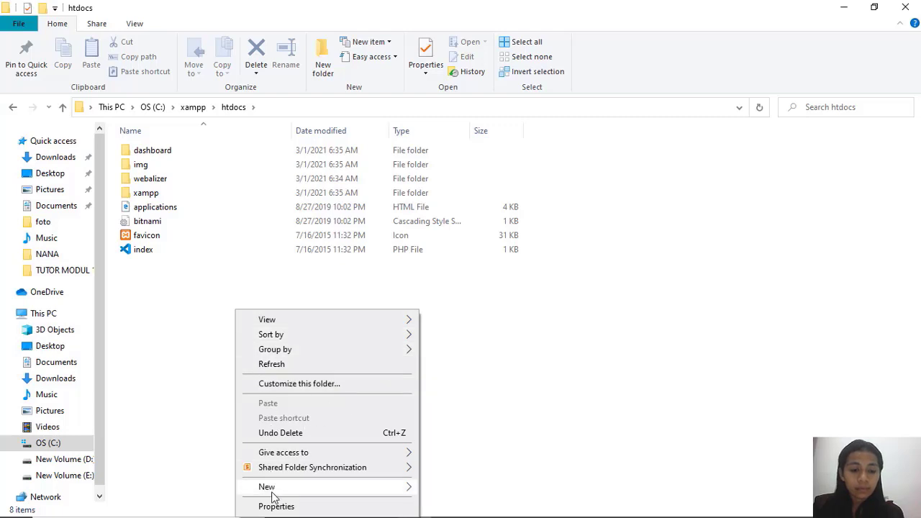
pyautogui.moveTo(392, 489)
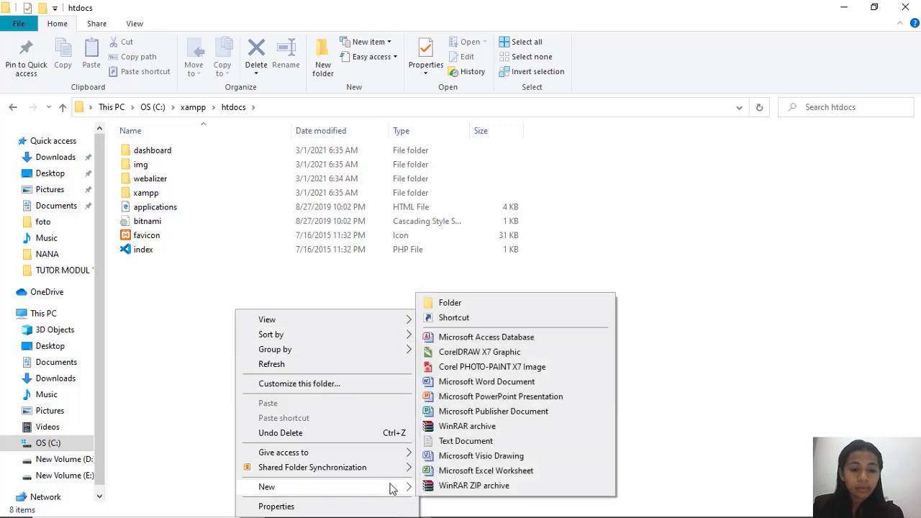
pyautogui.click(464, 307)
pyautogui.press('BackSpace')
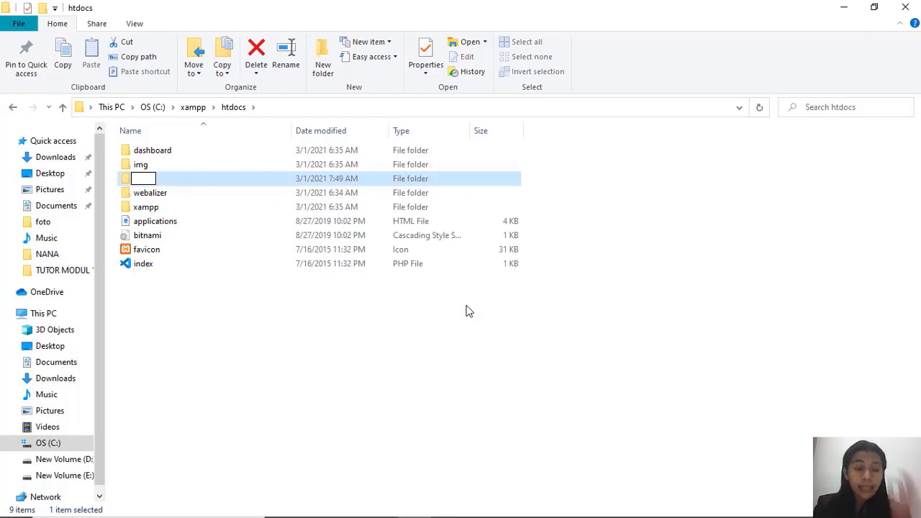
pyautogui.write('kul')
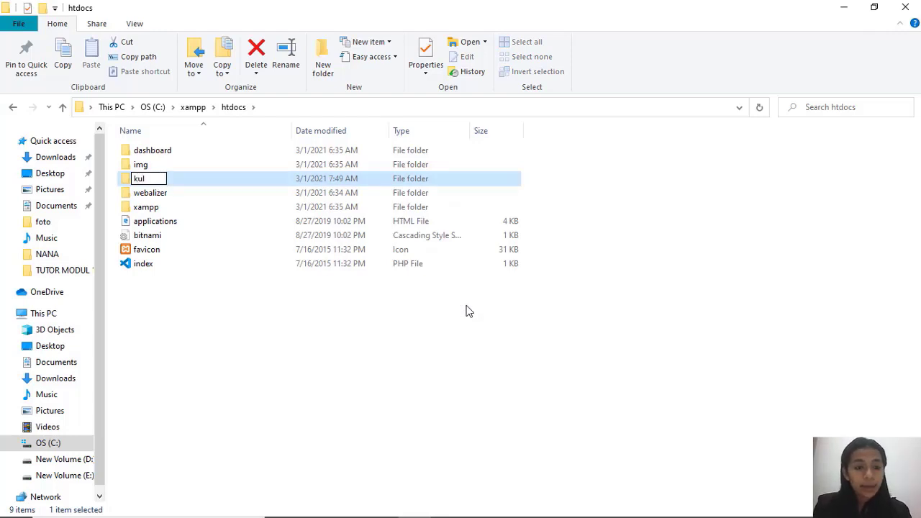
pyautogui.write('iah')
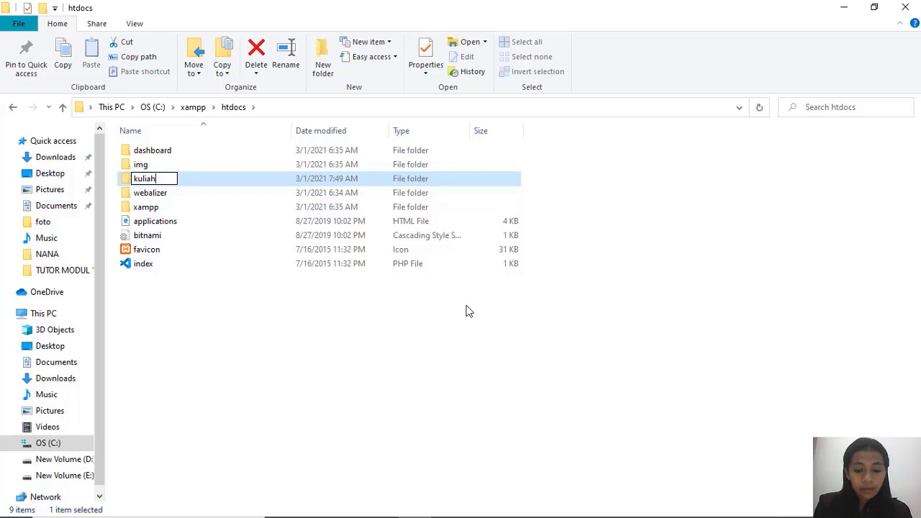
pyautogui.write('_web')
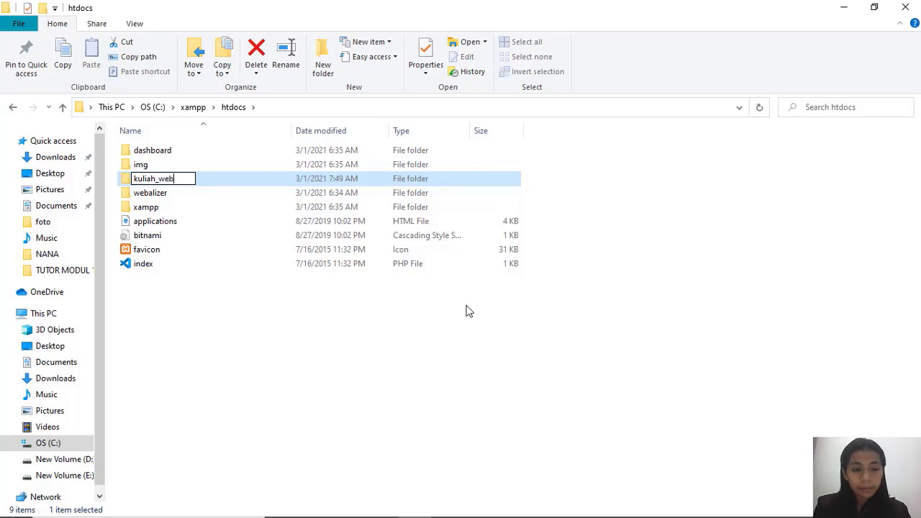
pyautogui.press('Return')
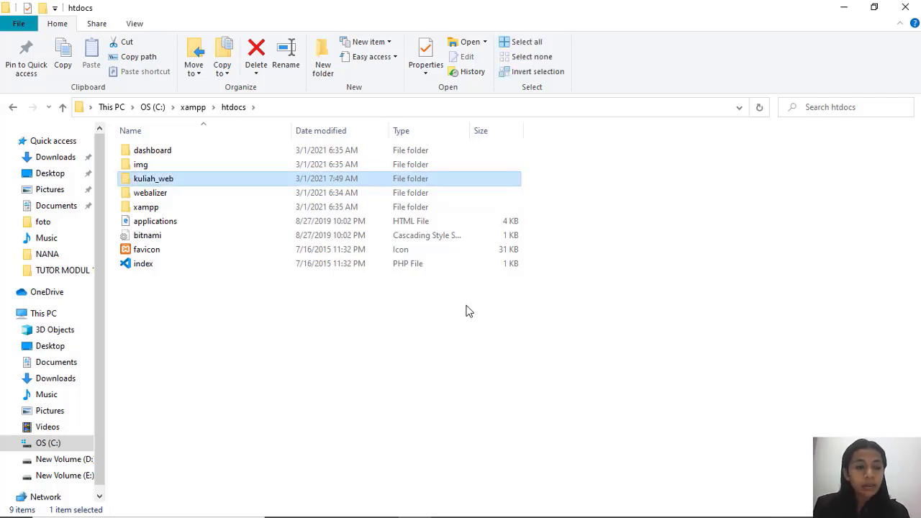
# Open the kuliah_web folder to view its contents and minimize File Explorer.
pyautogui.click(212, 184)
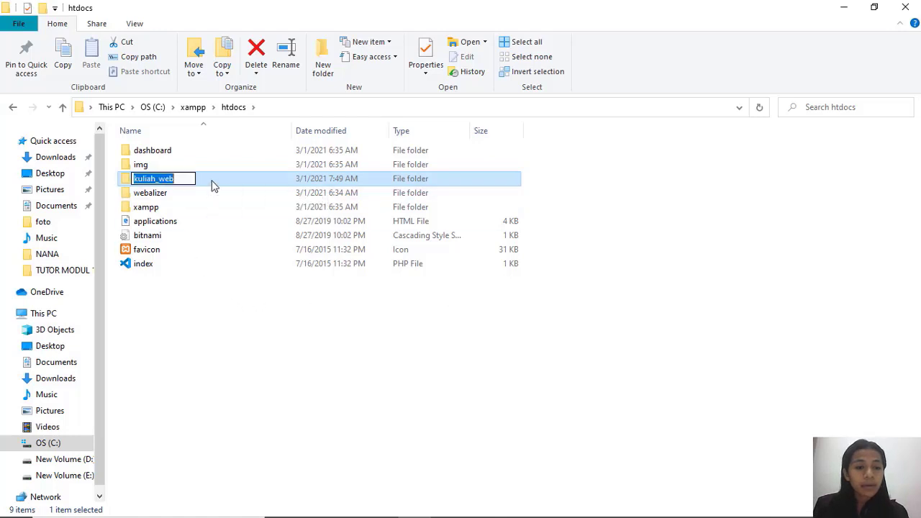
pyautogui.doubleClick(235, 182)
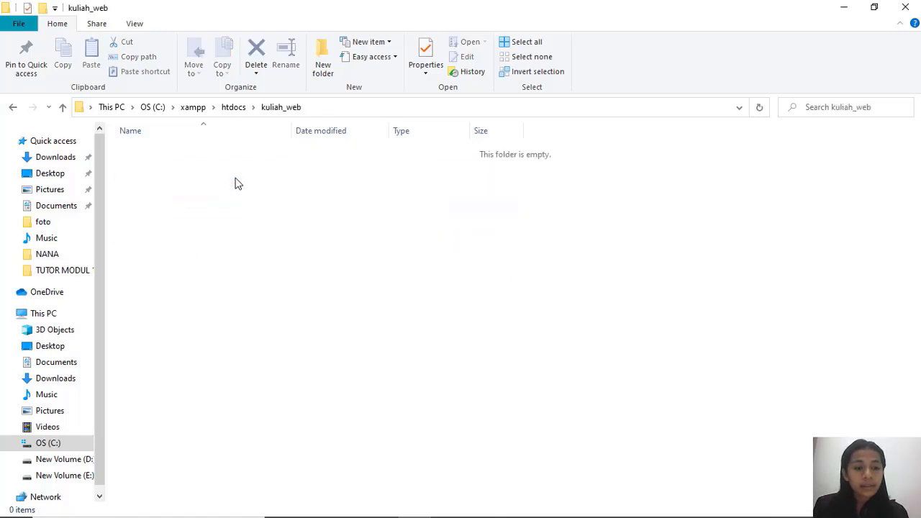
pyautogui.click(837, 7)
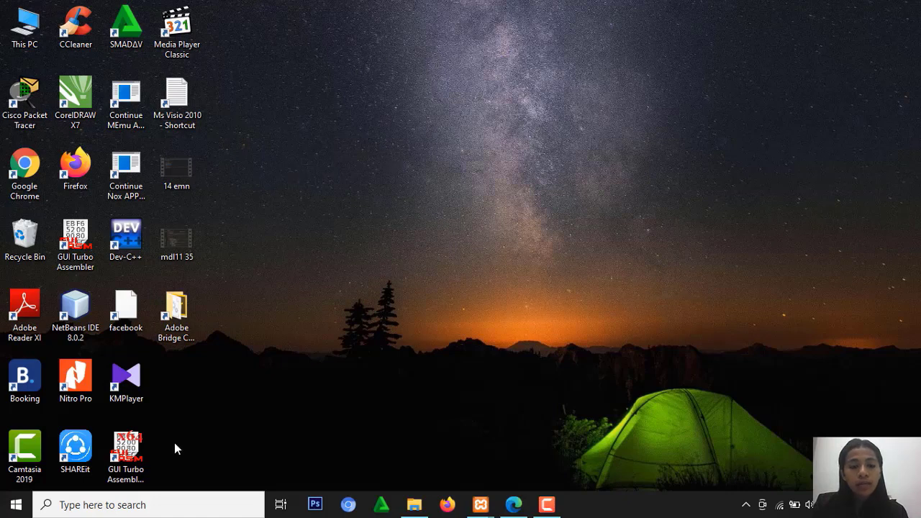
# Open Command Prompt from the recent items in Windows search and change to the root of drive C with cd/.
pyautogui.click(162, 505)
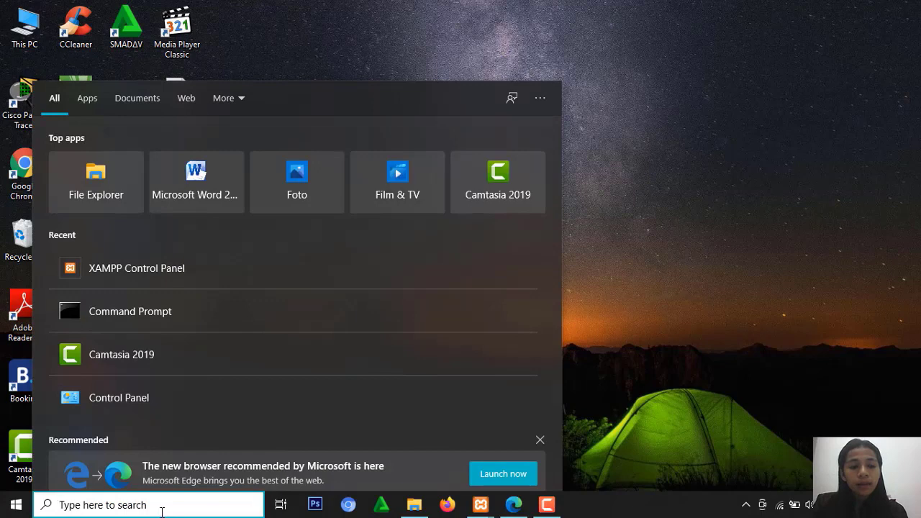
pyautogui.click(197, 301)
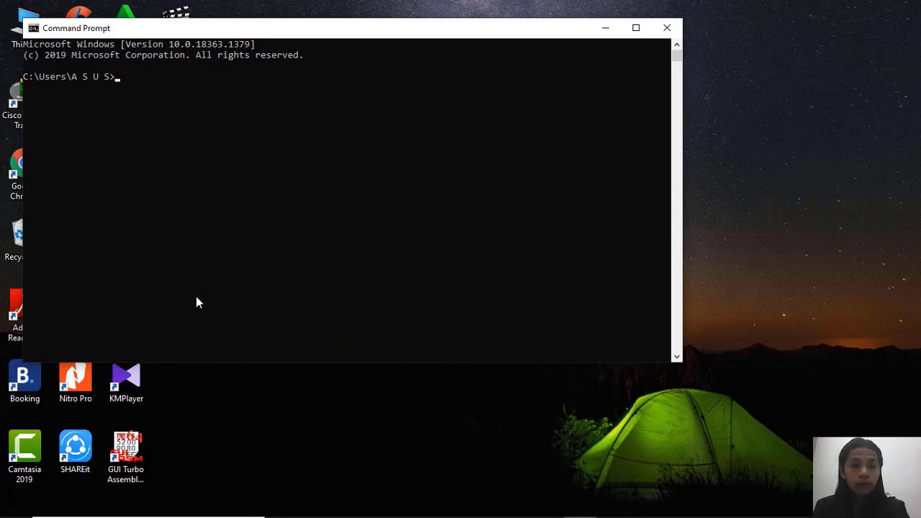
pyautogui.write('cd')
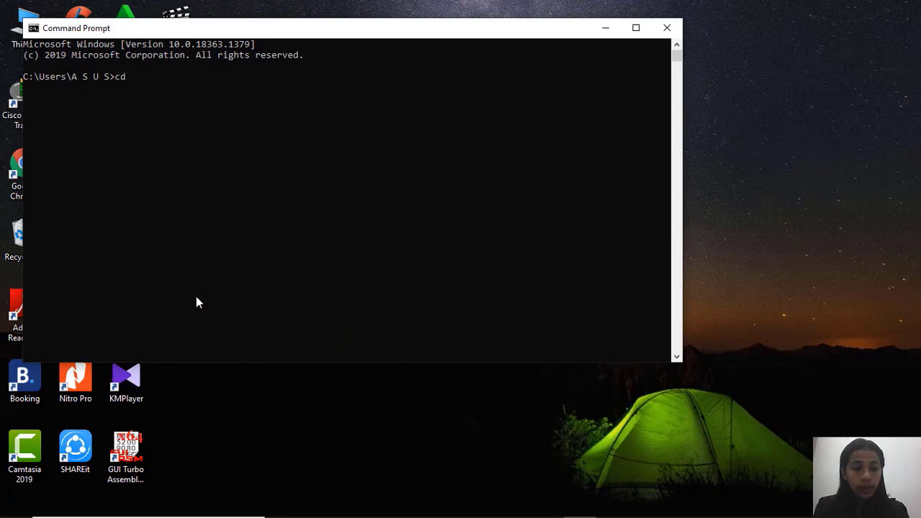
pyautogui.press('Return')
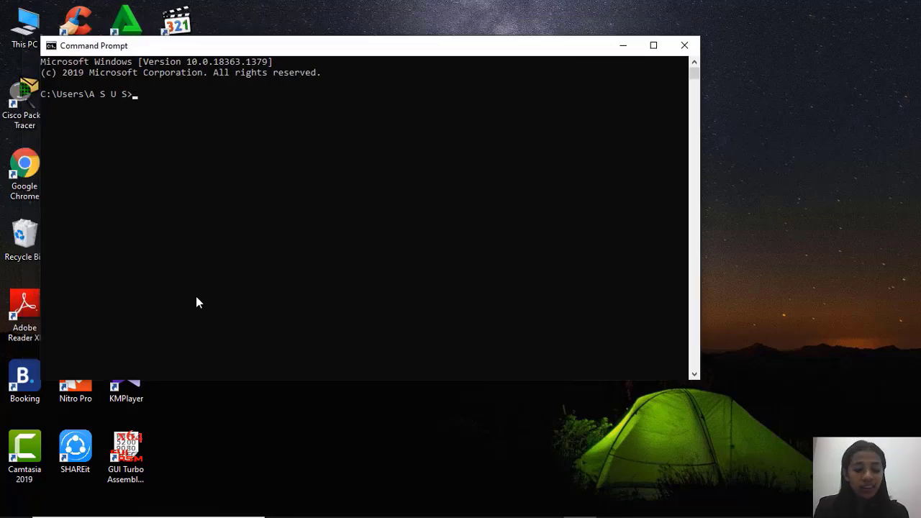
pyautogui.write('cd')
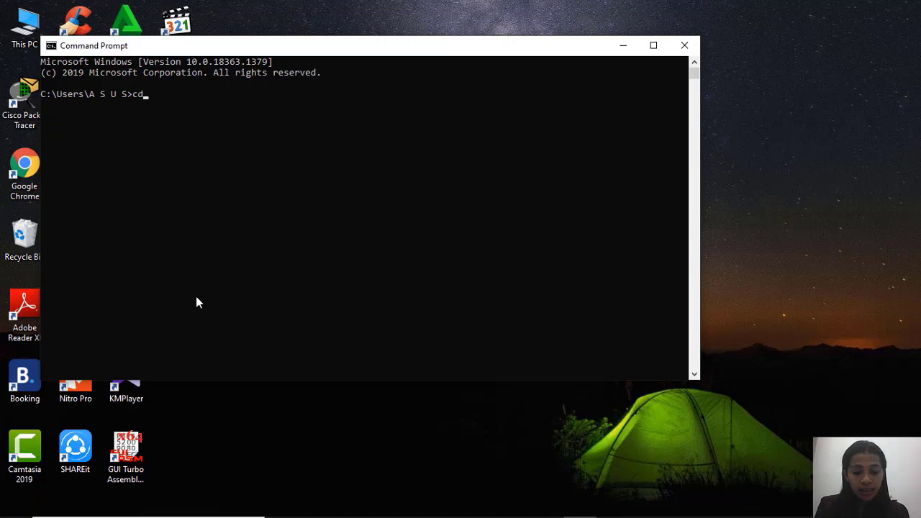
pyautogui.write('/')
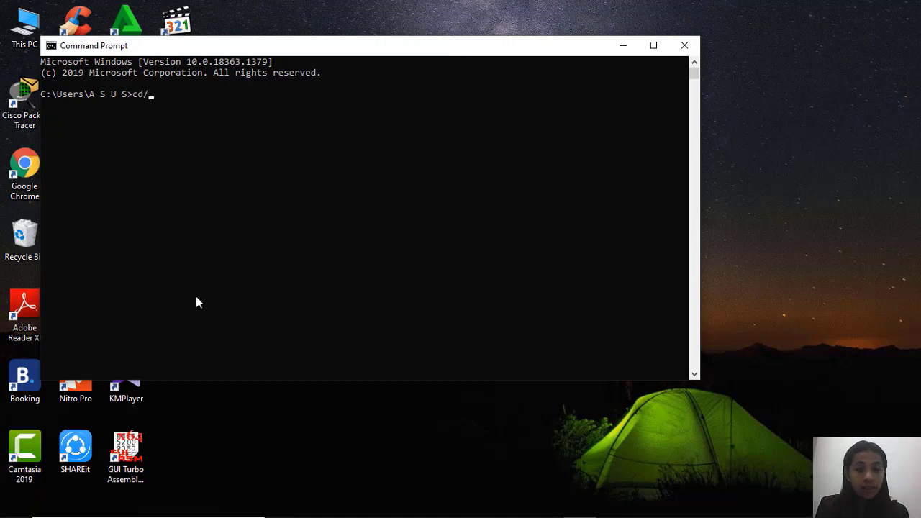
pyautogui.press('Return')
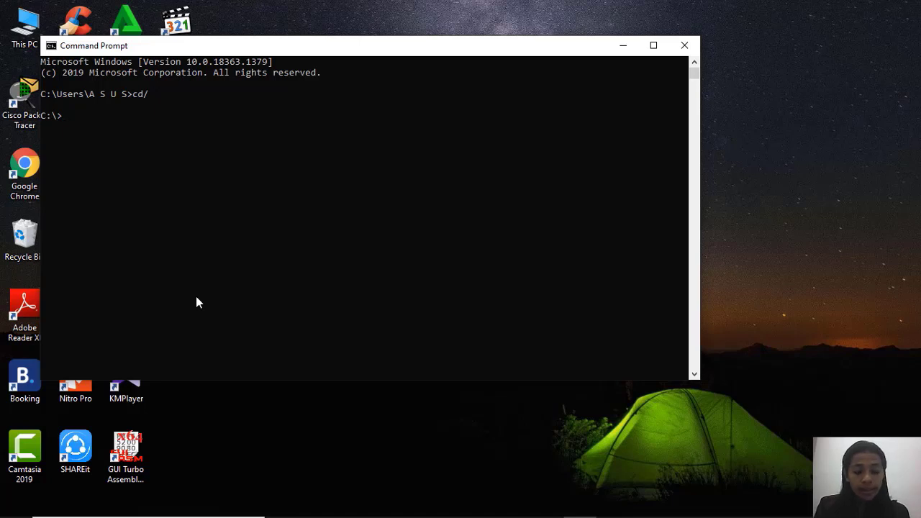
# Try to reach the web folder by running xampp and htdocs as commands from the root of drive C.
pyautogui.write('xampp')
pyautogui.press('Return')
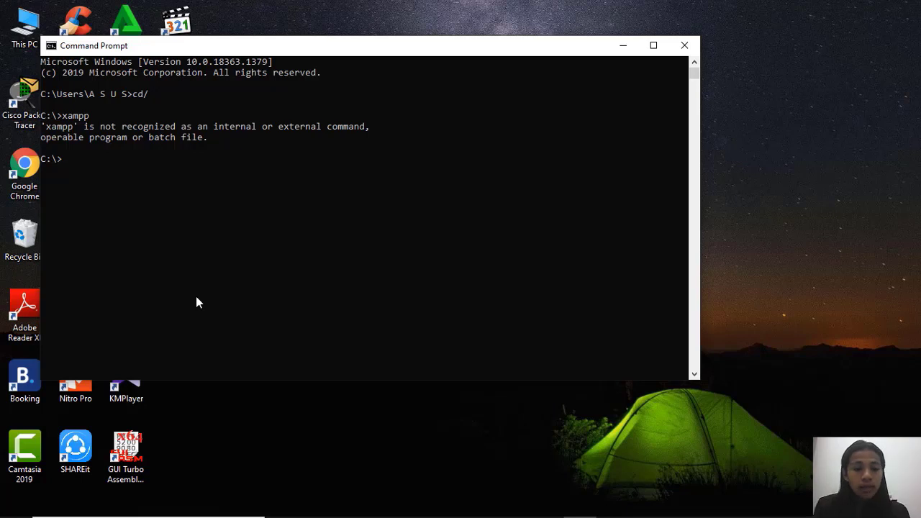
pyautogui.write('htdocs')
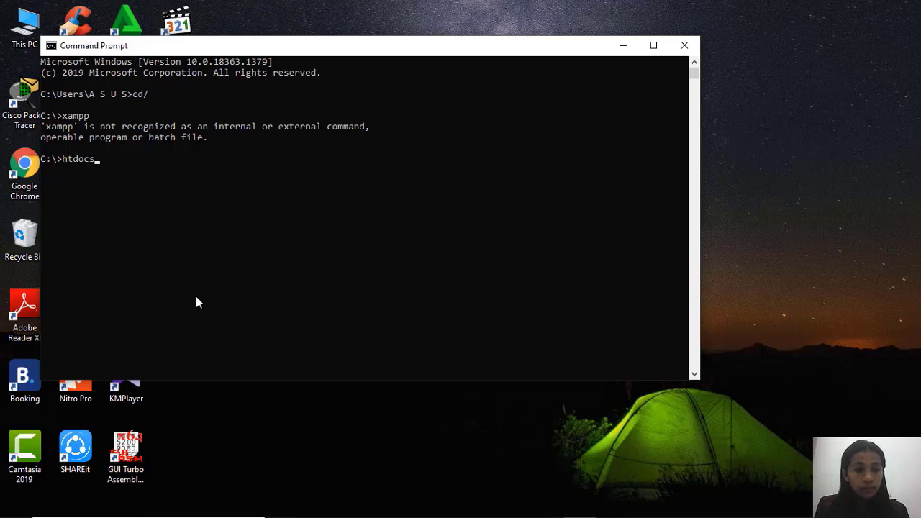
pyautogui.press('Return')
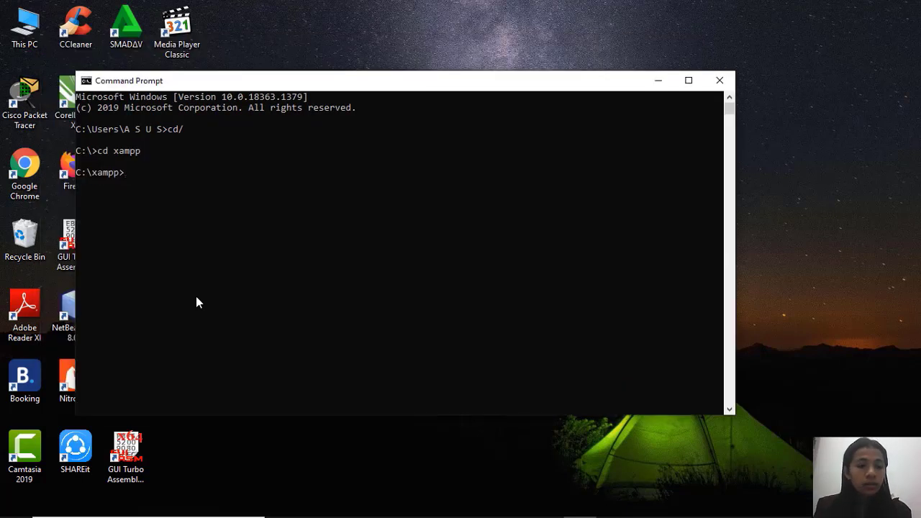
# Change from C:\xampp into its htdocs folder with the command cd htdocs.
pyautogui.write('cd ')
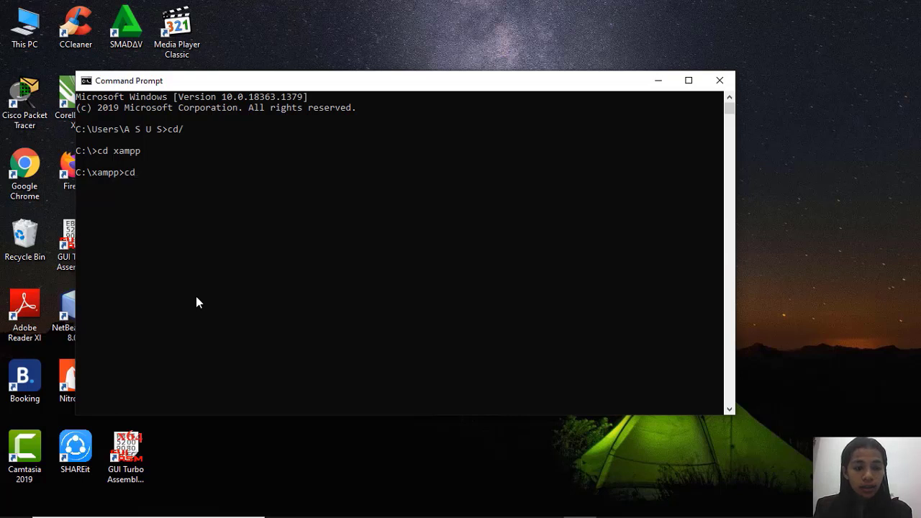
pyautogui.write('htdocs')
pyautogui.press('Return')
# Enter the command composer create-project --prefer-dist at the htdocs prompt, followed by the start of the package name, larave.
pyautogui.write('co')
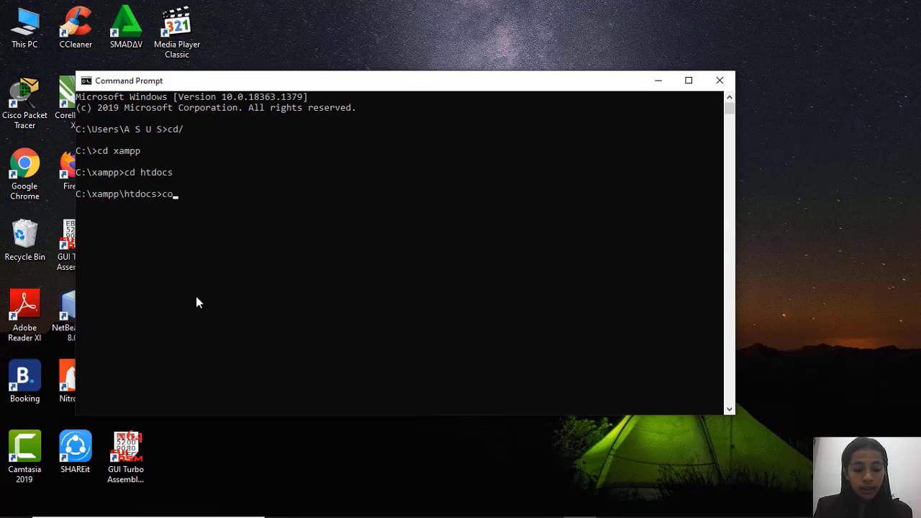
pyautogui.write('mposer')
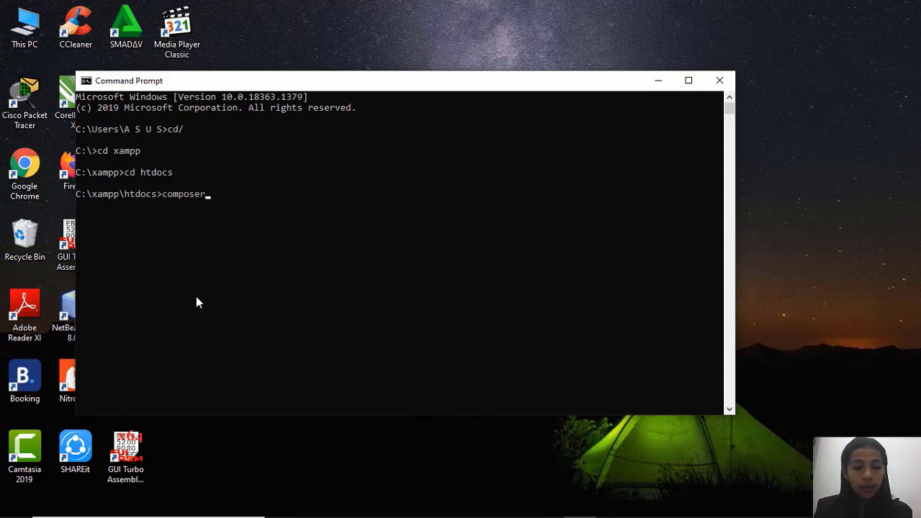
pyautogui.write(' c')
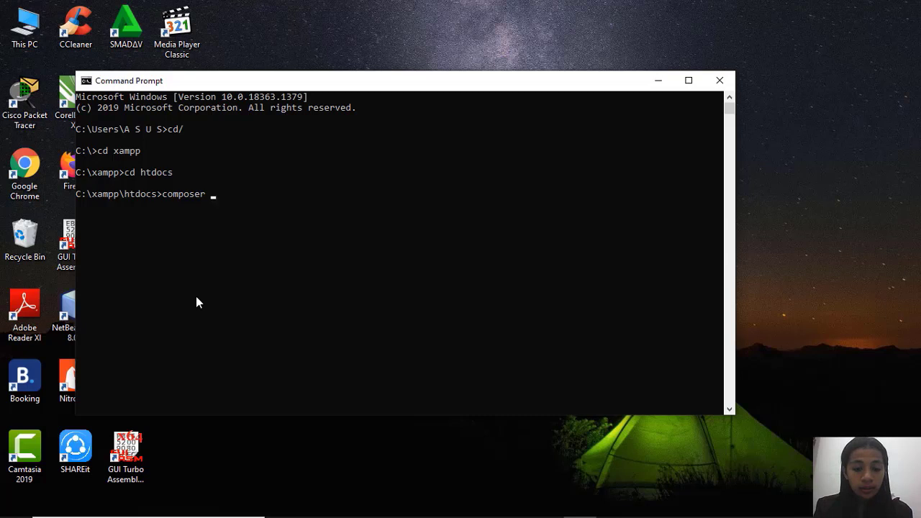
pyautogui.write('rea')
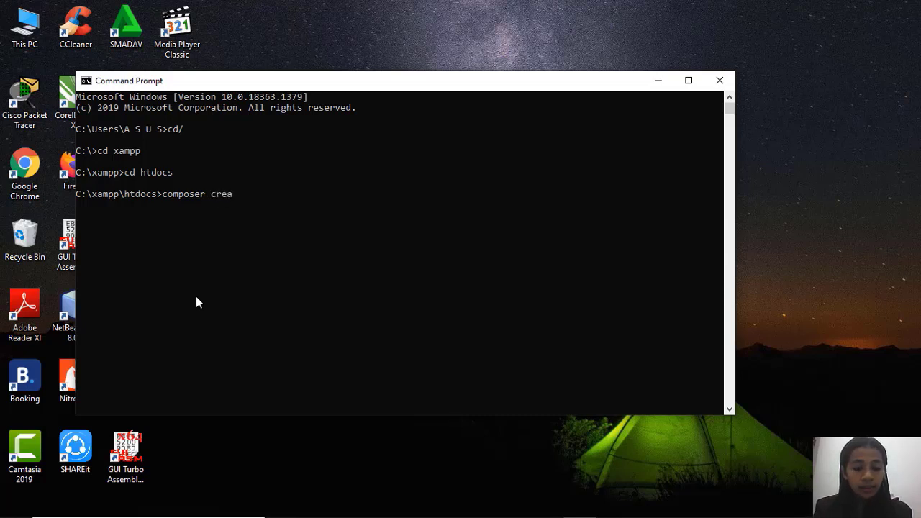
pyautogui.write('te')
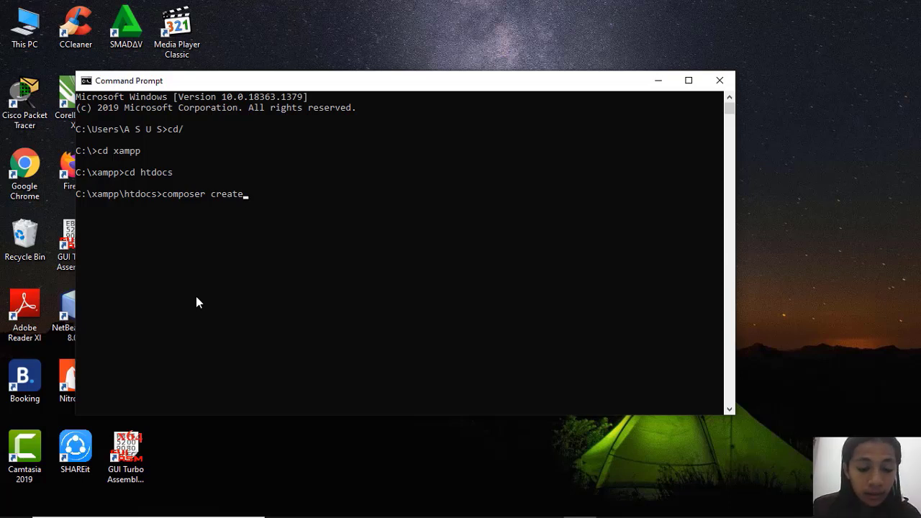
pyautogui.write('-')
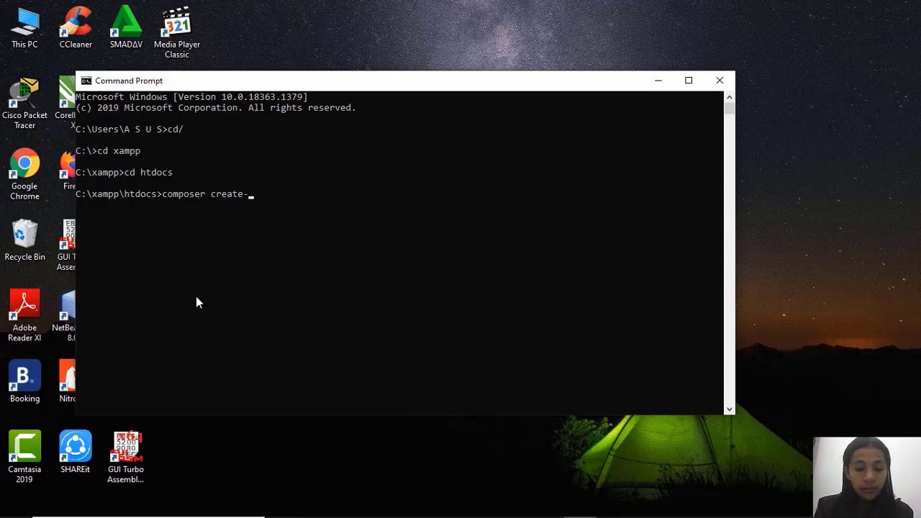
pyautogui.write('project')
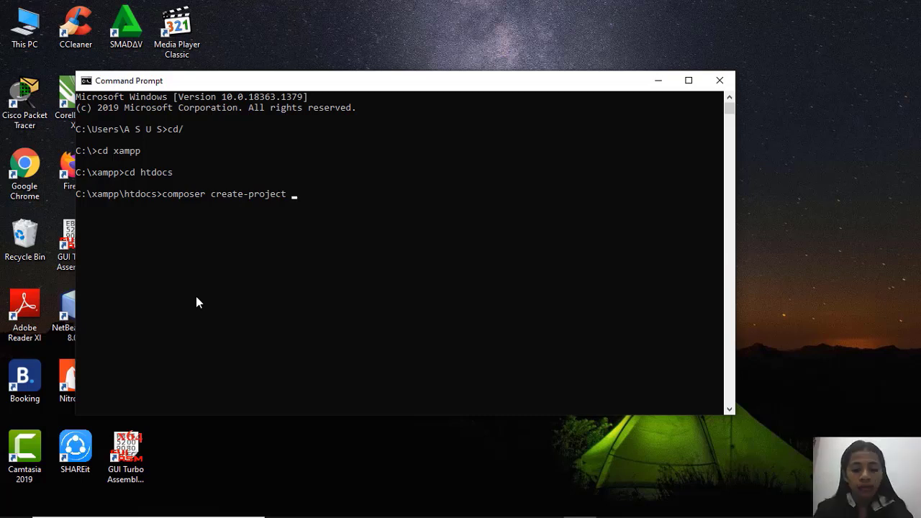
pyautogui.write('--prefer')
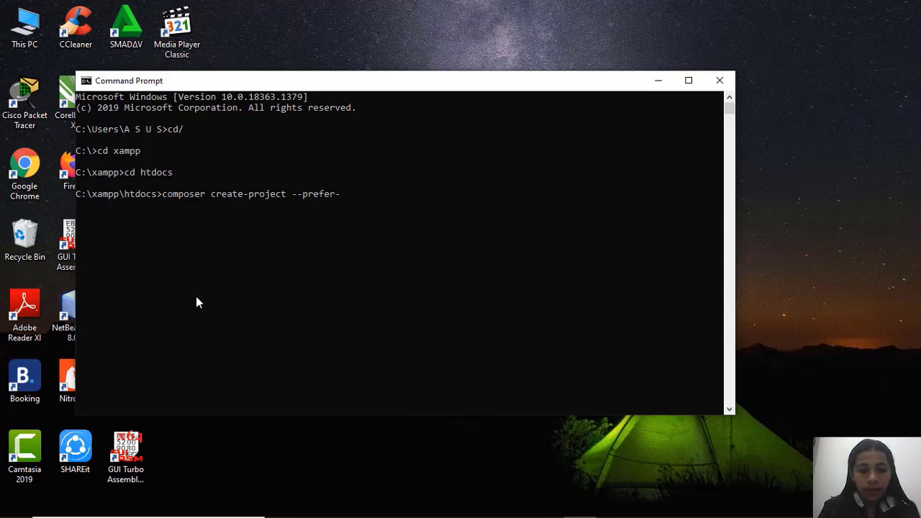
pyautogui.write('-dist')
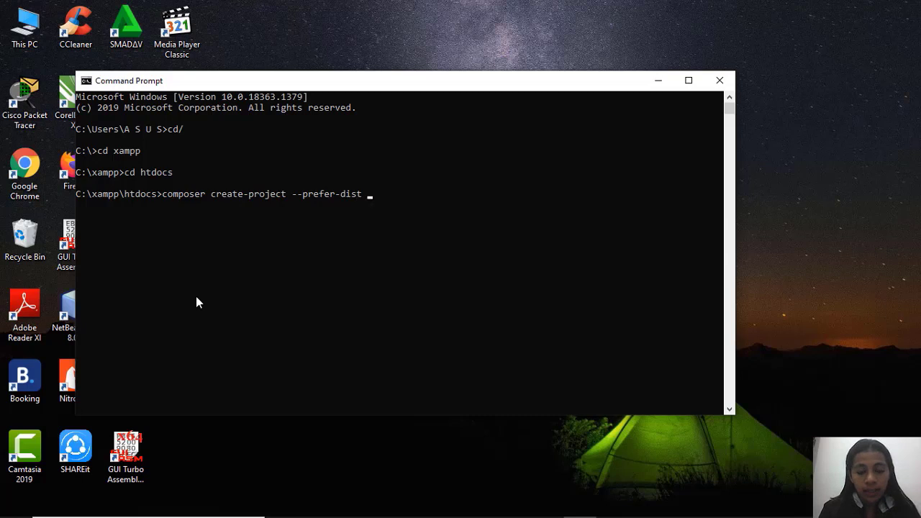
pyautogui.write(' larave')
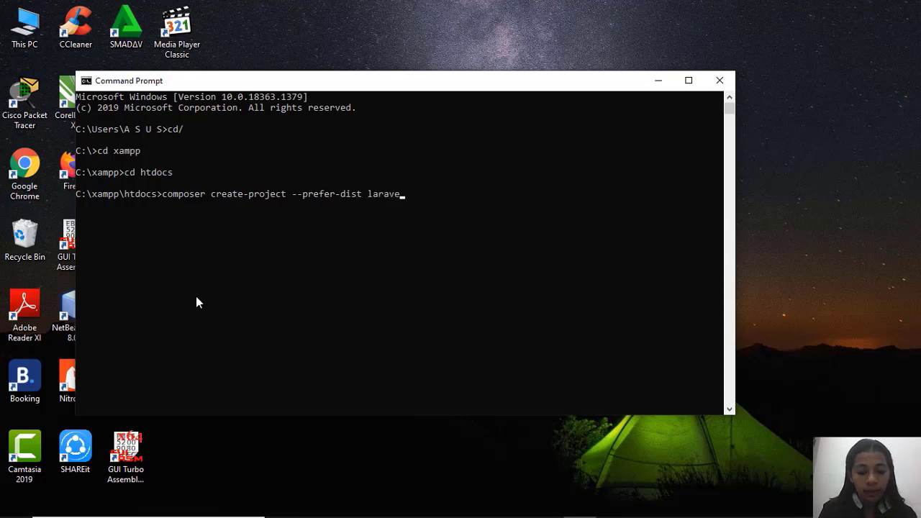
pyautogui.write(';')
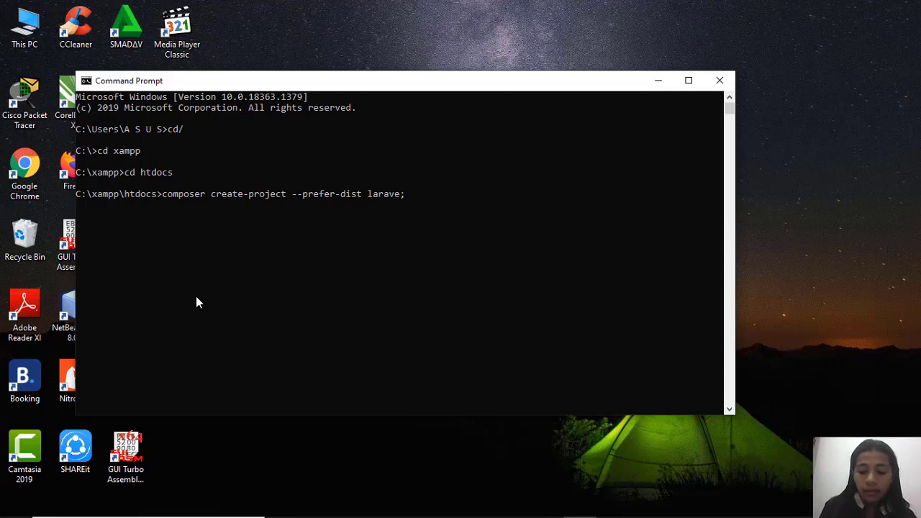
# Complete the Composer command with the package written as larave/laravel and the project folder name kuliah_web.
pyautogui.write('/')
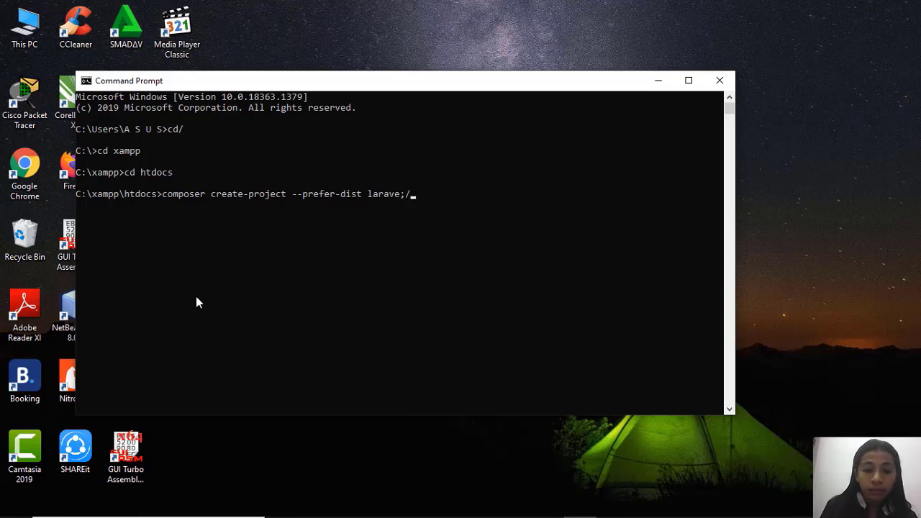
pyautogui.press('BackSpace')
pyautogui.press('BackSpace')
pyautogui.write('/')
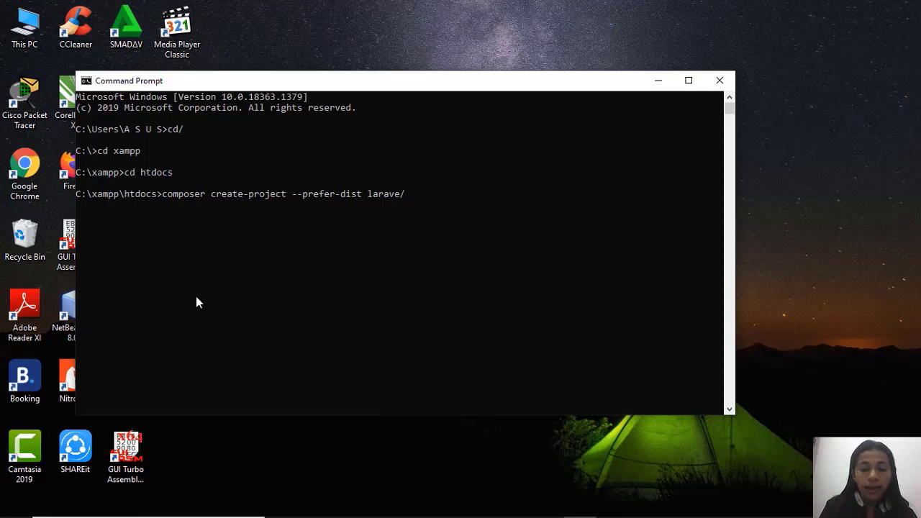
pyautogui.write('larave')
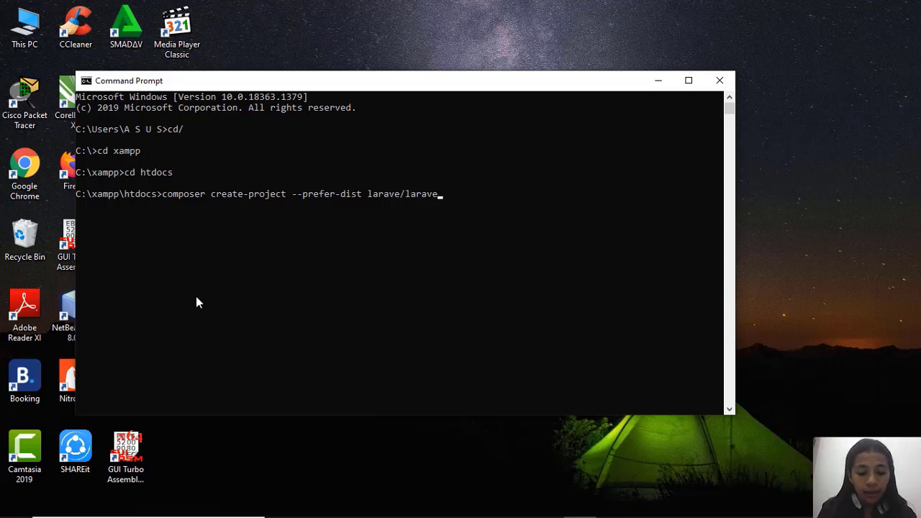
pyautogui.write('l')
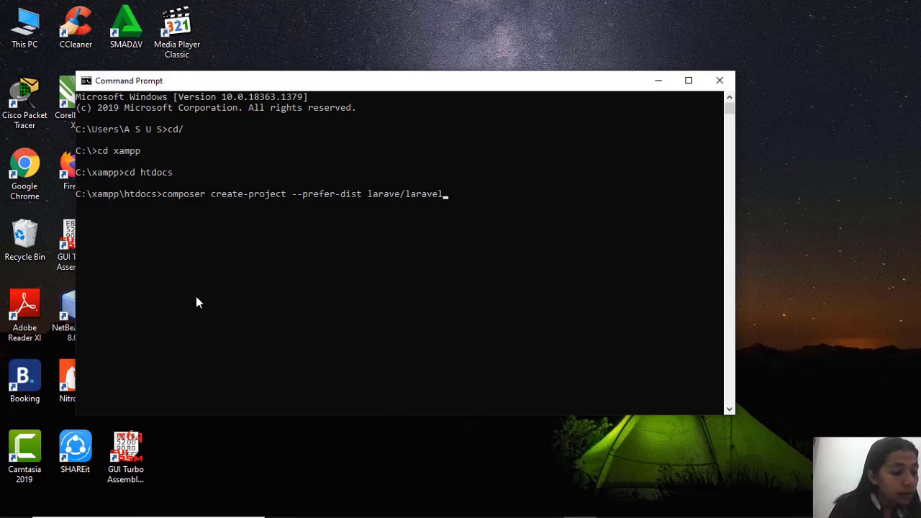
pyautogui.write(' kl')
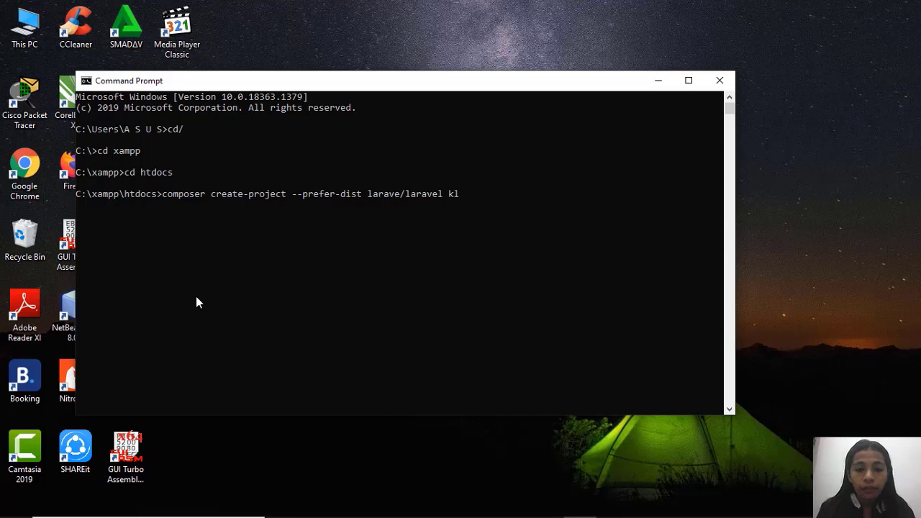
pyautogui.press('BackSpace')
pyautogui.write('uli')
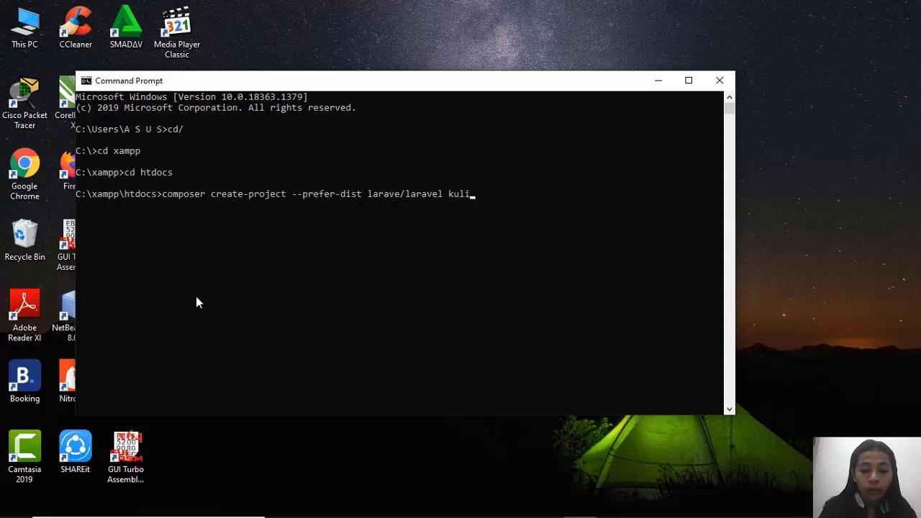
pyautogui.write('ah_')
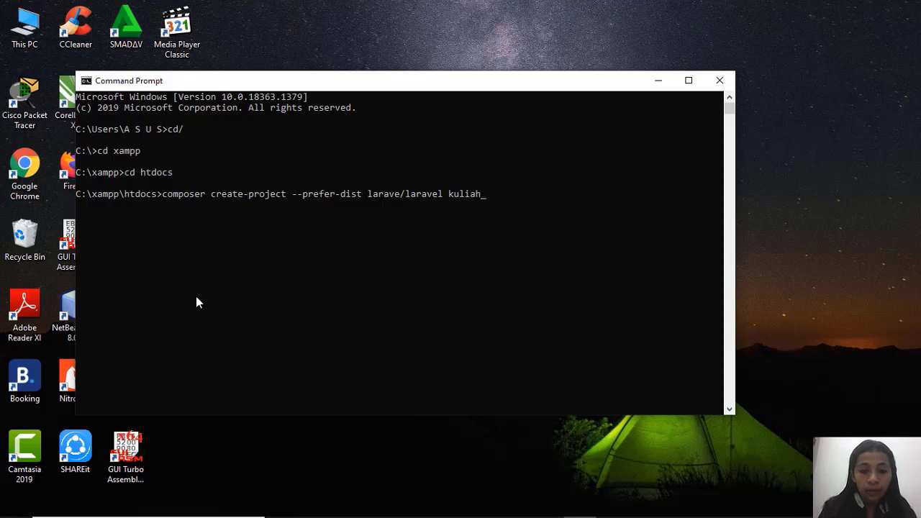
pyautogui.write('web')
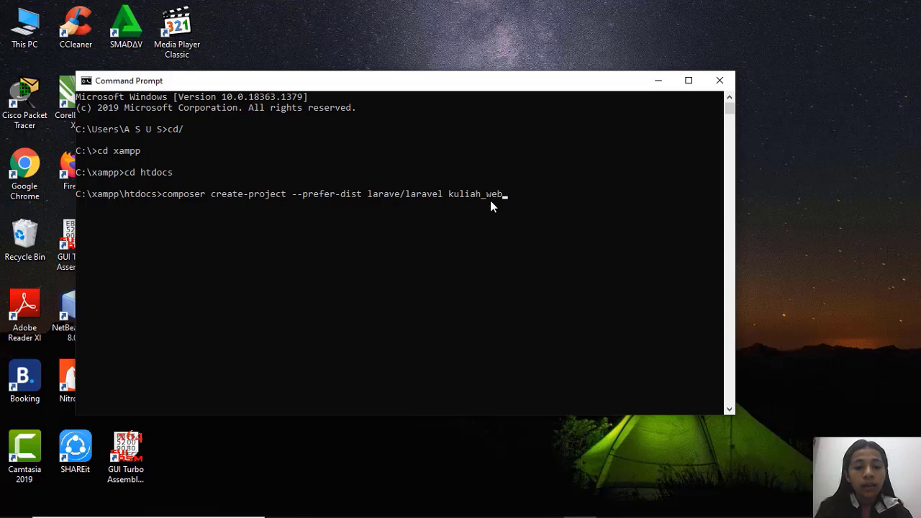
# Correct the package name to laravel/laravel, add the project folder name kuliah_web and run the Composer create-project command.
pyautogui.click(402, 193)
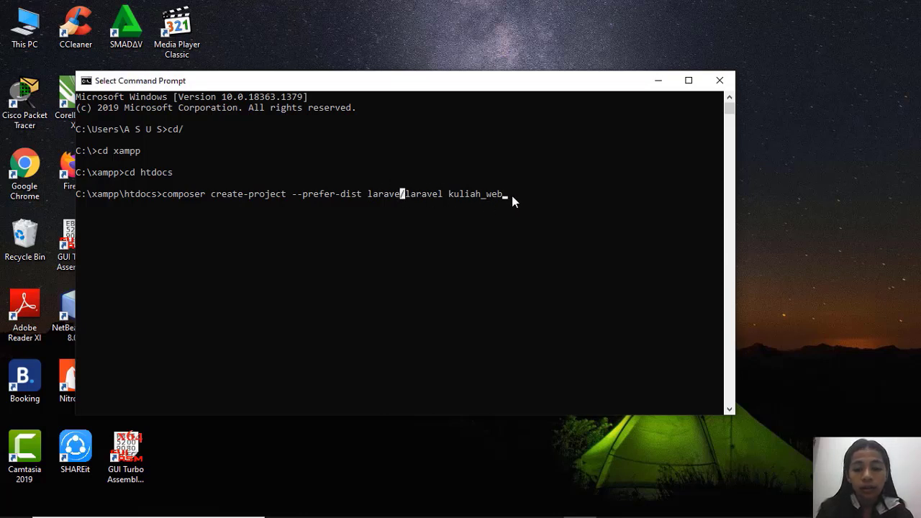
pyautogui.press('BackSpace')
pyautogui.press('BackSpace')
pyautogui.press('BackSpace')
pyautogui.press('BackSpace')
pyautogui.press('BackSpace')
pyautogui.press('BackSpace')
pyautogui.press('BackSpace')
pyautogui.press('BackSpace')
pyautogui.press('BackSpace')
pyautogui.press('BackSpace')
pyautogui.press('BackSpace')
pyautogui.press('BackSpace')
pyautogui.press('BackSpace')
pyautogui.press('BackSpace')
pyautogui.press('BackSpace')
pyautogui.press('BackSpace')
pyautogui.press('BackSpace')
pyautogui.press('BackSpace')
pyautogui.press('BackSpace')
pyautogui.press('BackSpace')
pyautogui.write('e')
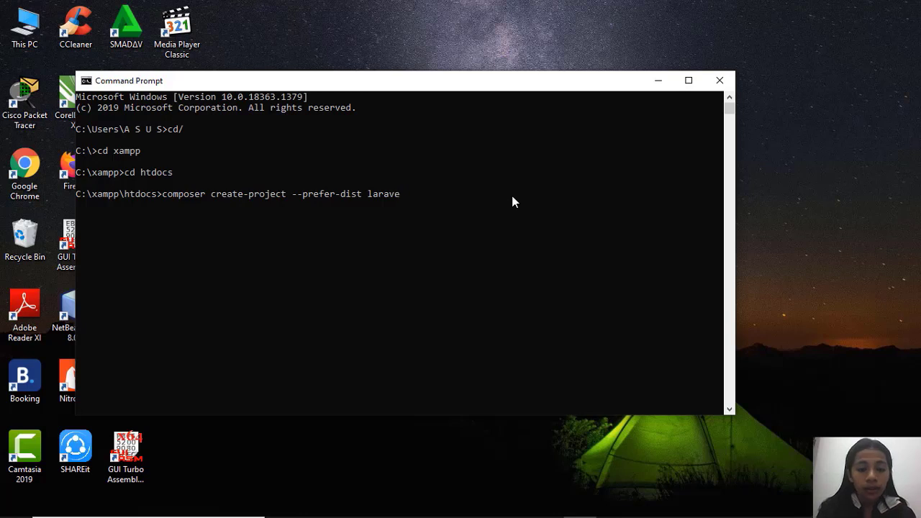
pyautogui.write('l')
pyautogui.write('/')
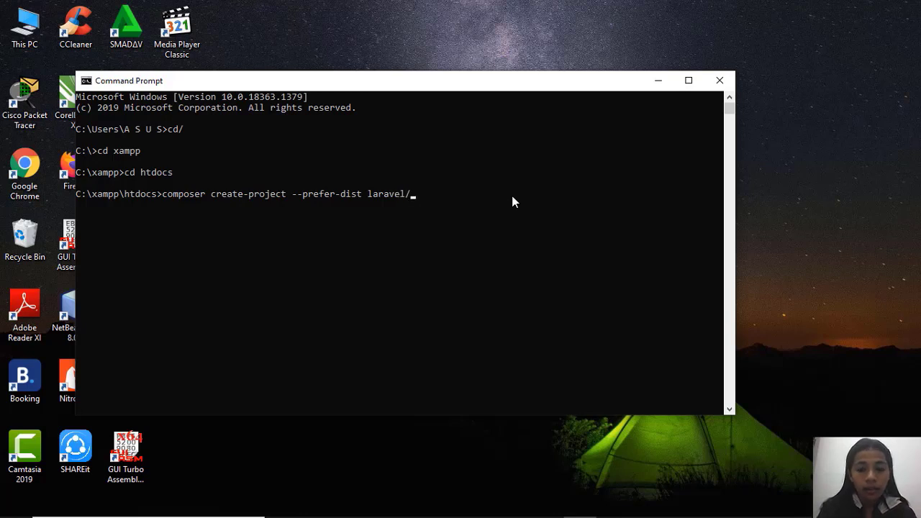
pyautogui.write('laravel')
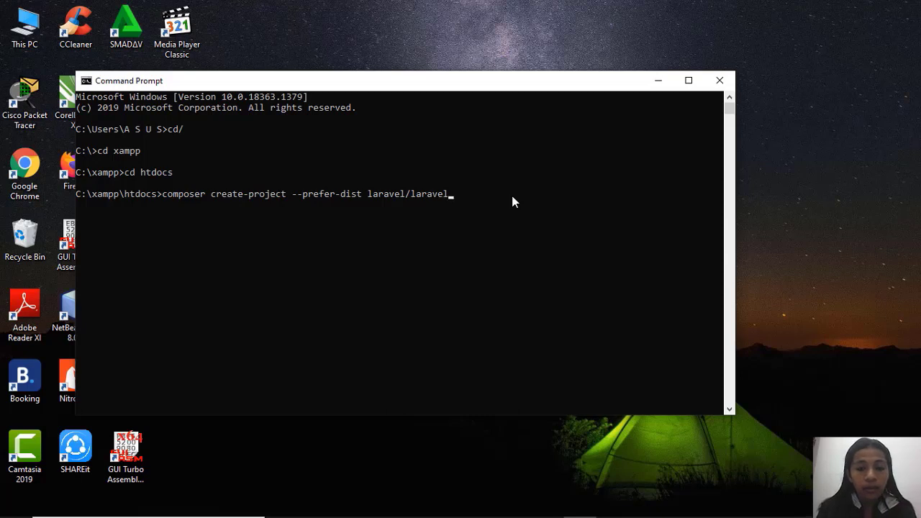
pyautogui.write(' kuli')
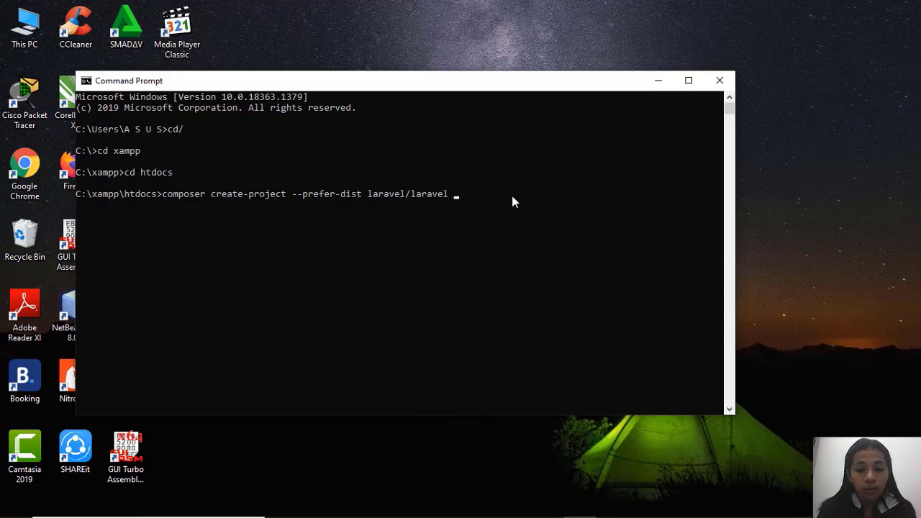
pyautogui.write('ah')
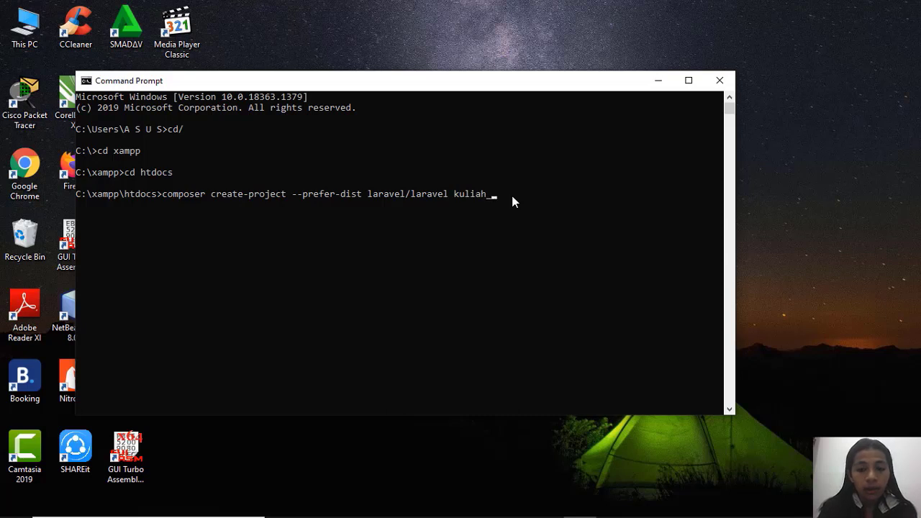
pyautogui.write('_web')
pyautogui.press('Return')
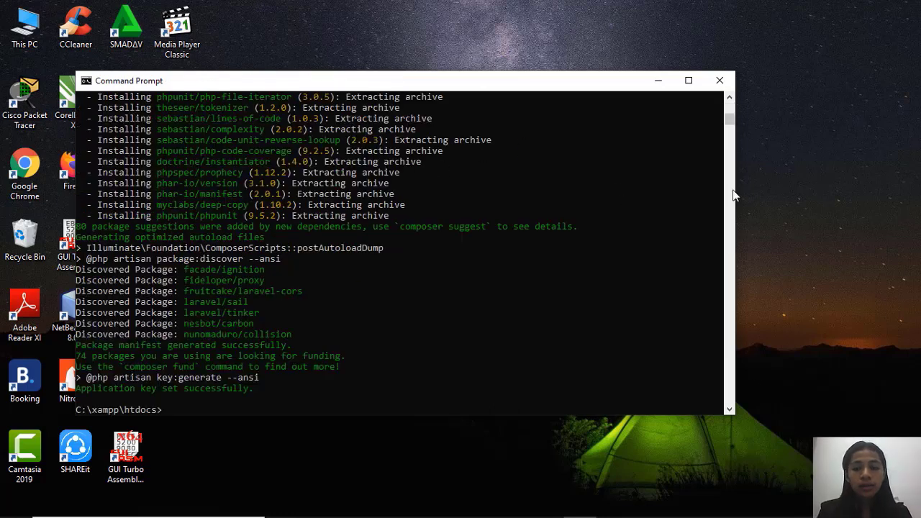
# Change from htdocs into the new project folder with the command cd kuliah_web.
pyautogui.moveTo(729, 126)
pyautogui.mouseDown()
pyautogui.moveTo(730, 162)
pyautogui.moveTo(727, 101)
pyautogui.moveTo(733, 127)
pyautogui.mouseUp()
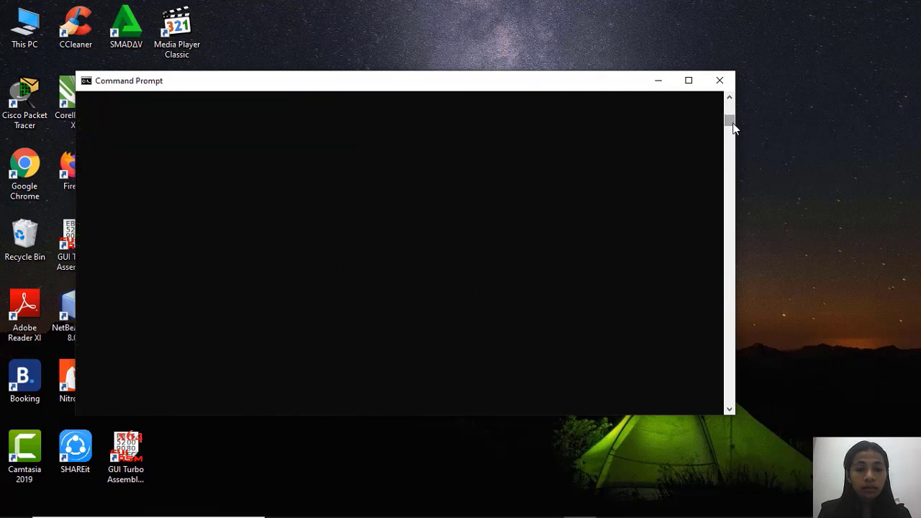
pyautogui.click(405, 149)
pyautogui.press('Up')
pyautogui.press('Up')
pyautogui.press('Up')
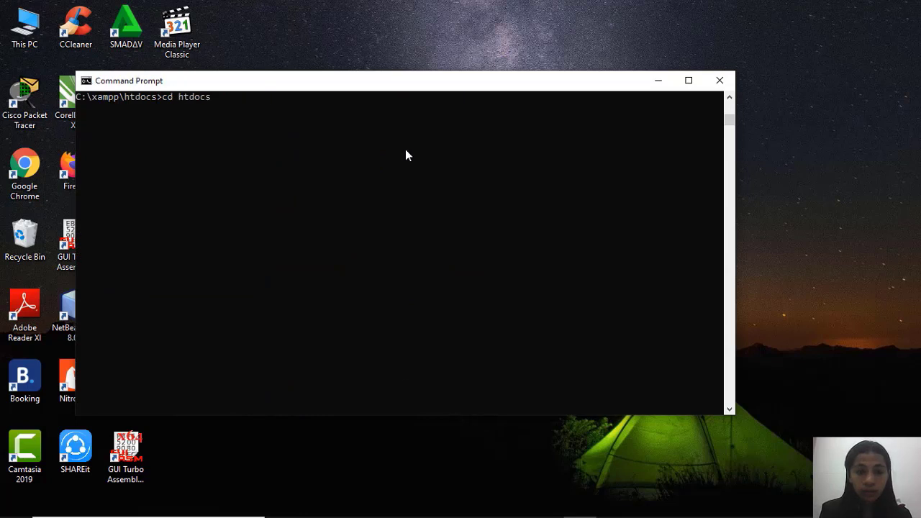
pyautogui.press('Up')
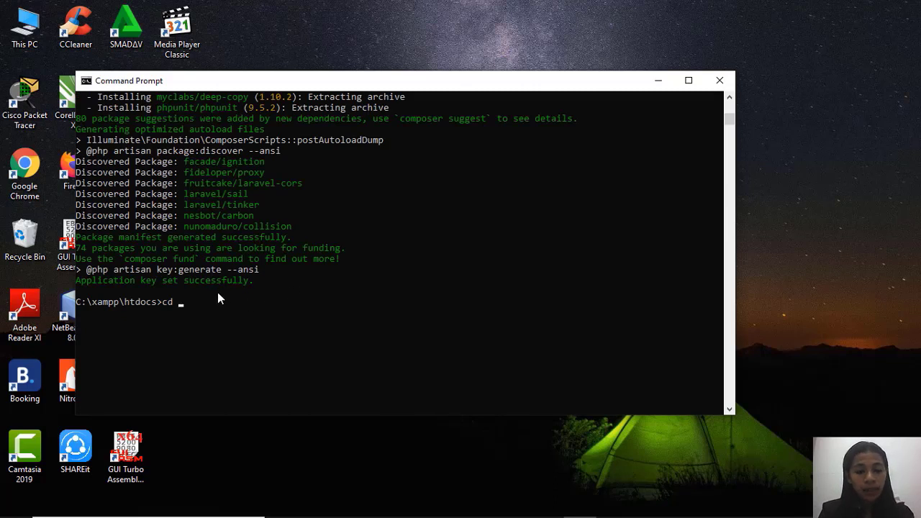
pyautogui.write('kuliah_web')
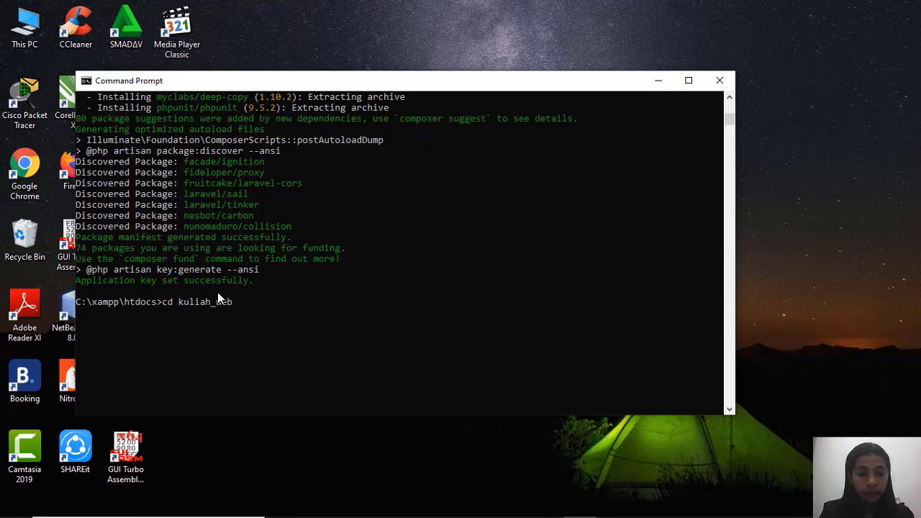
pyautogui.press('Return')
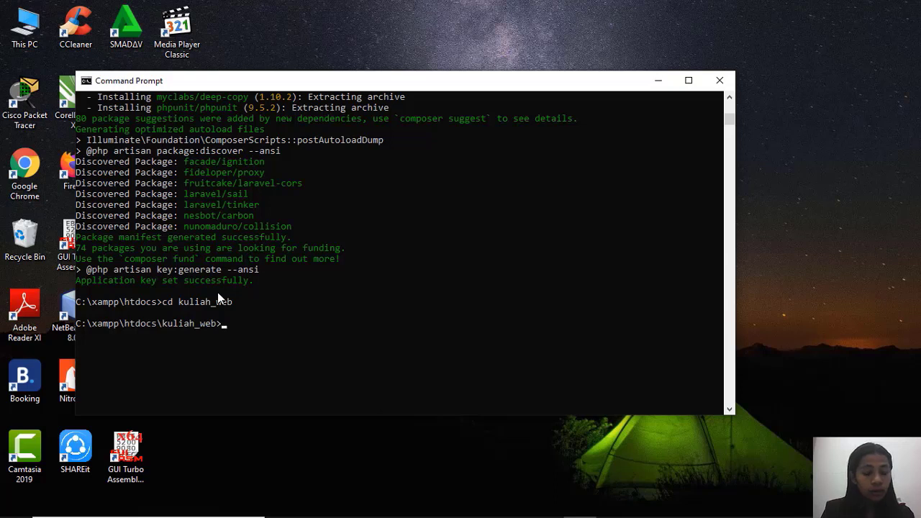
# Start the Laravel development server from the kuliah_web folder with the command php artisan serve.
pyautogui.write('php')
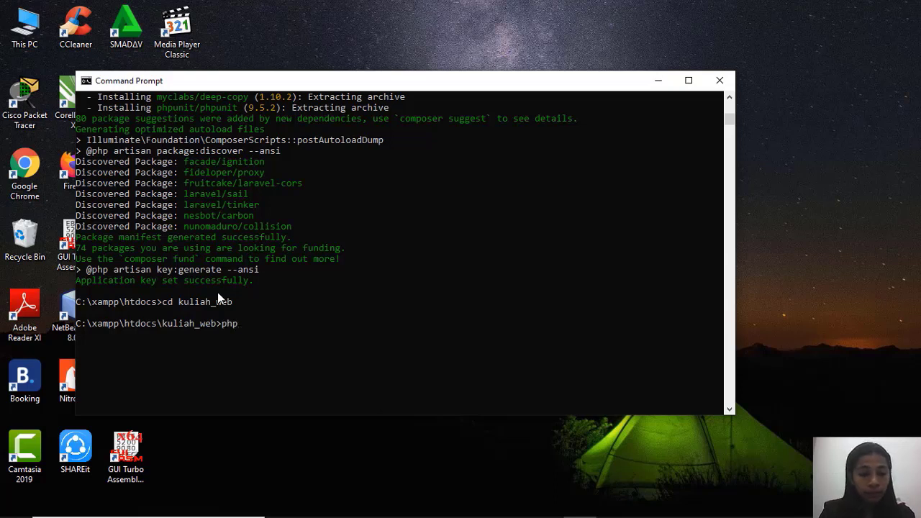
pyautogui.write(' artisan ')
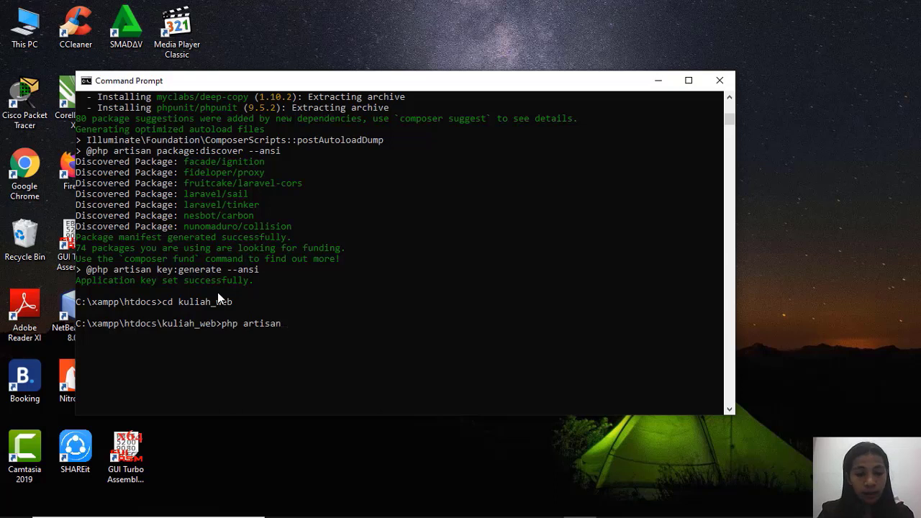
pyautogui.write('serve')
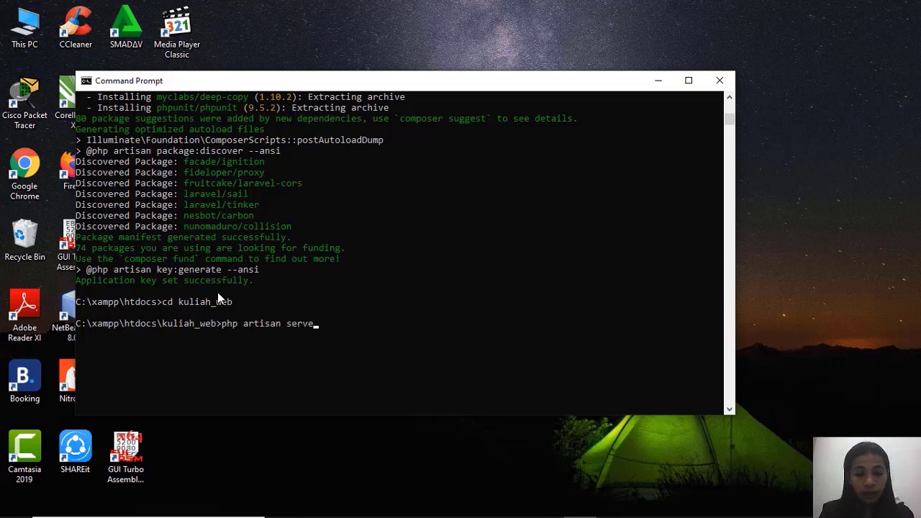
pyautogui.press('Return')
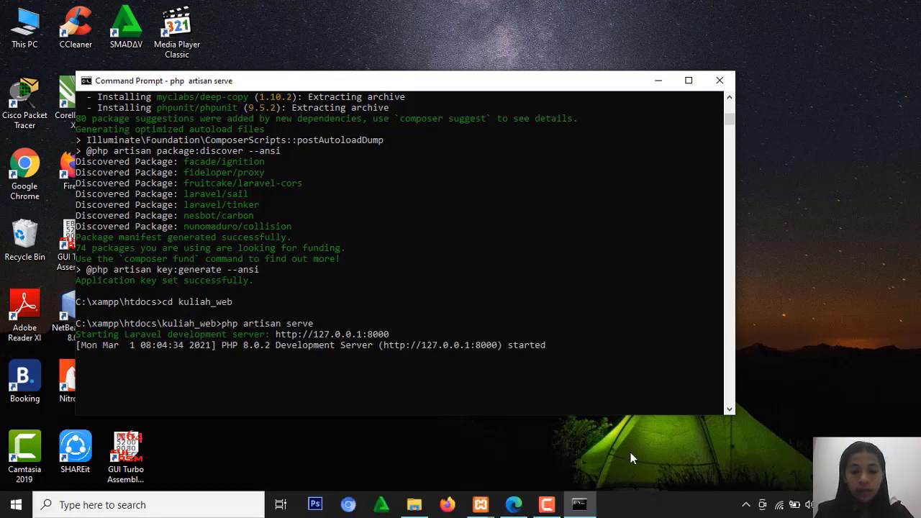
pyautogui.click(546, 504)
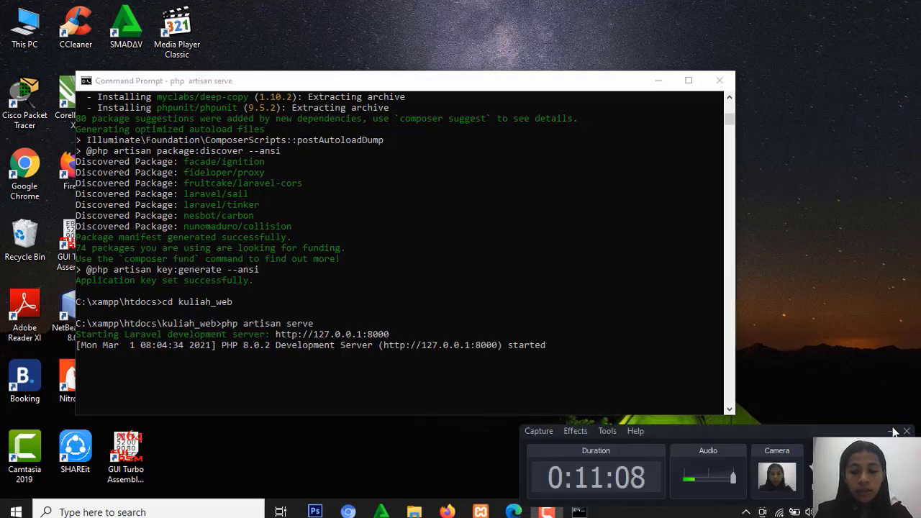
pyautogui.click(891, 433)
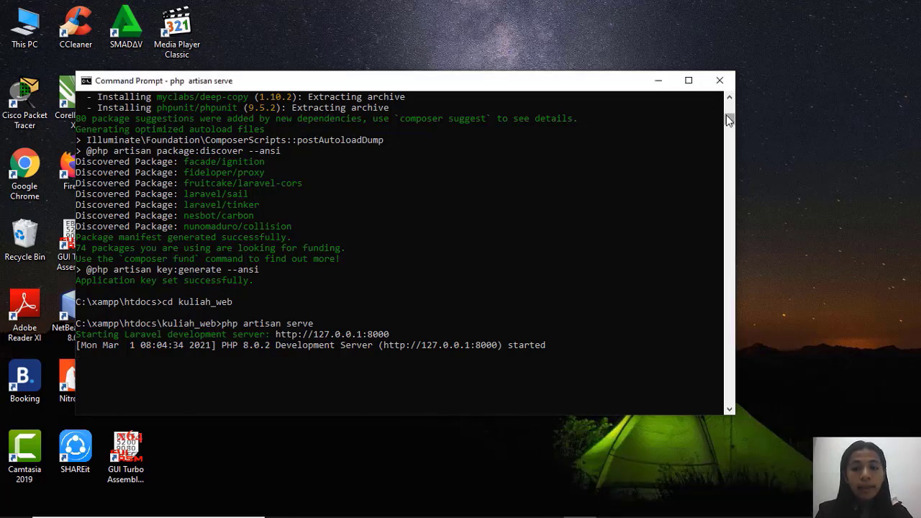
# Review the terminal output back to the first commands, including the Composer create-project command, and close the Command Prompt window.
pyautogui.moveTo(728, 115); pyautogui.dragTo(735, 83)
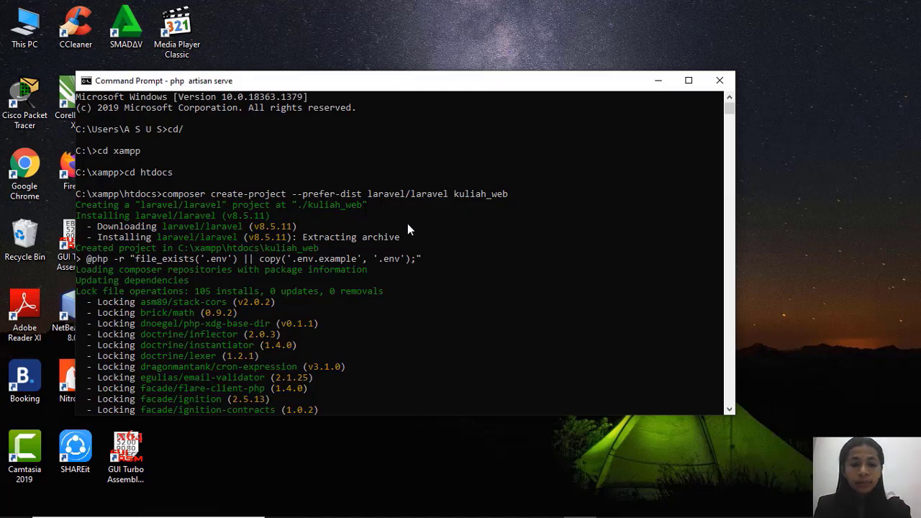
pyautogui.click(719, 81)
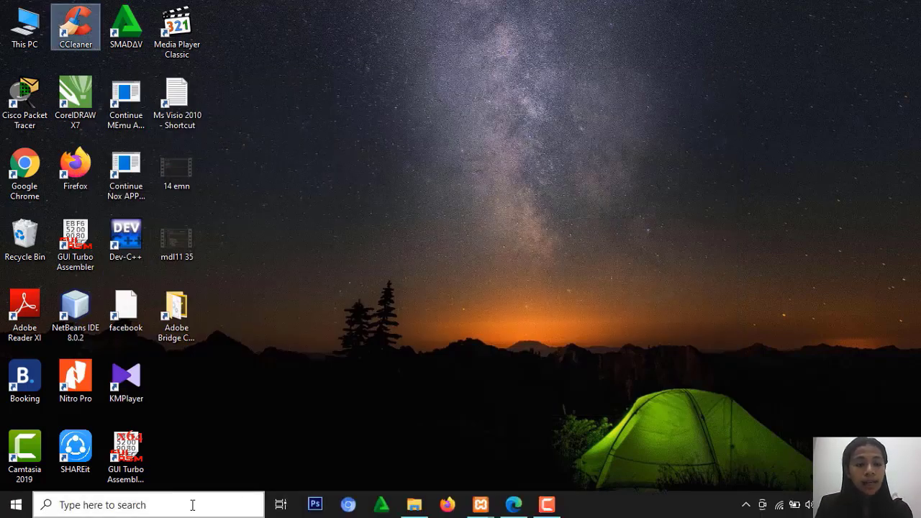
pyautogui.click(192, 505)
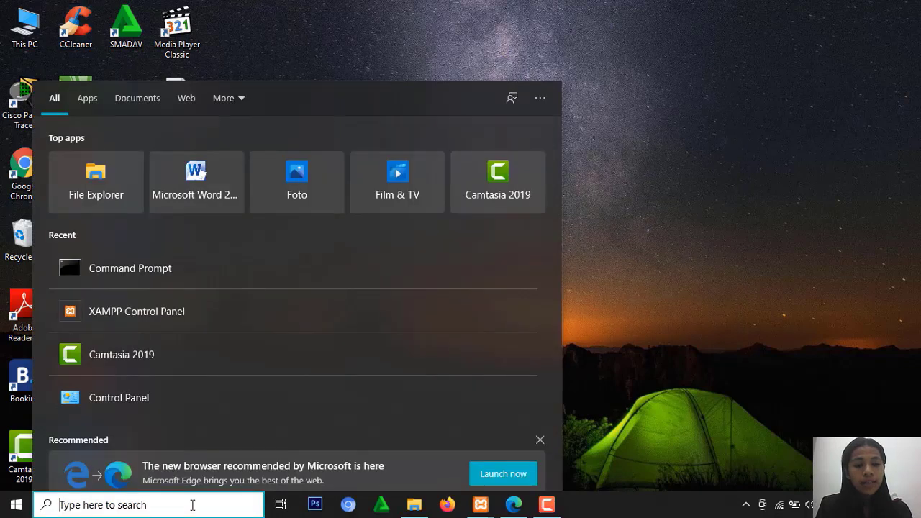
pyautogui.click(710, 99)
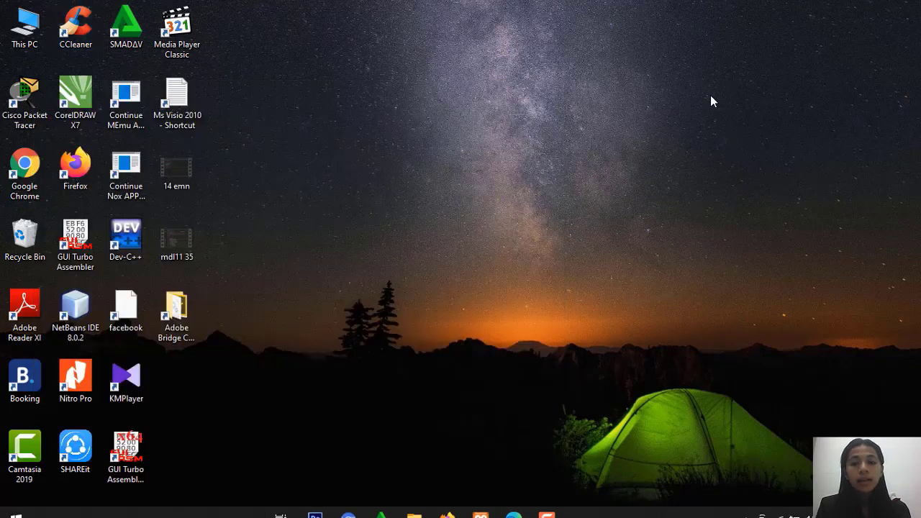
# Switch to Google Chrome and try to load localhost:8000 in a new tab.
pyautogui.click(14, 184)
pyautogui.doubleClick(15, 184)
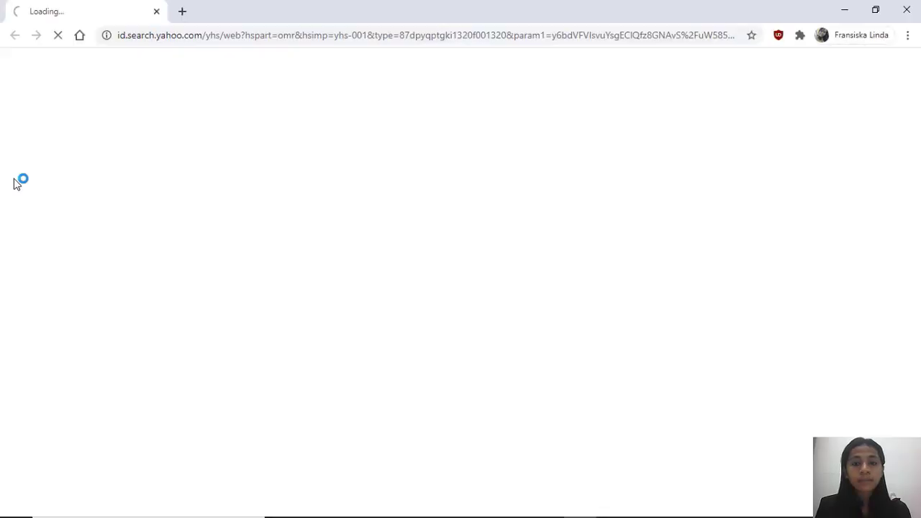
pyautogui.click(182, 11)
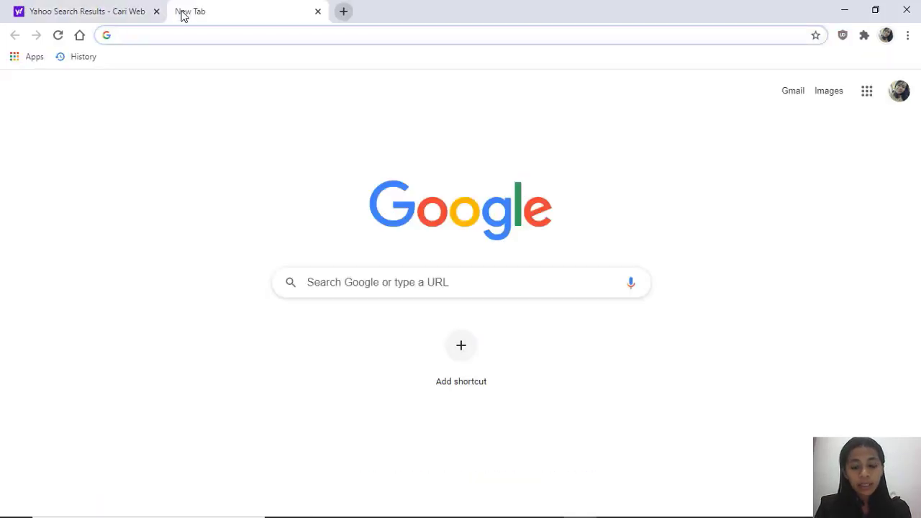
pyautogui.write('l')
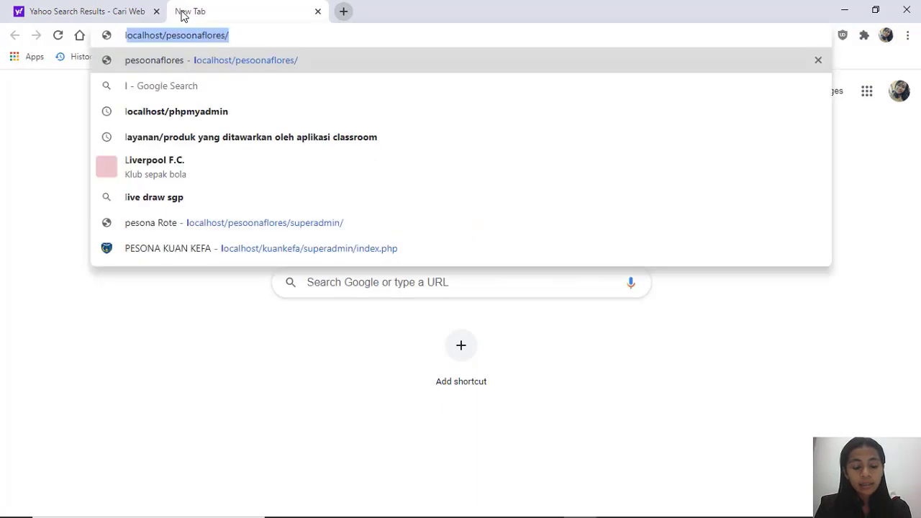
pyautogui.write('ocalhost')
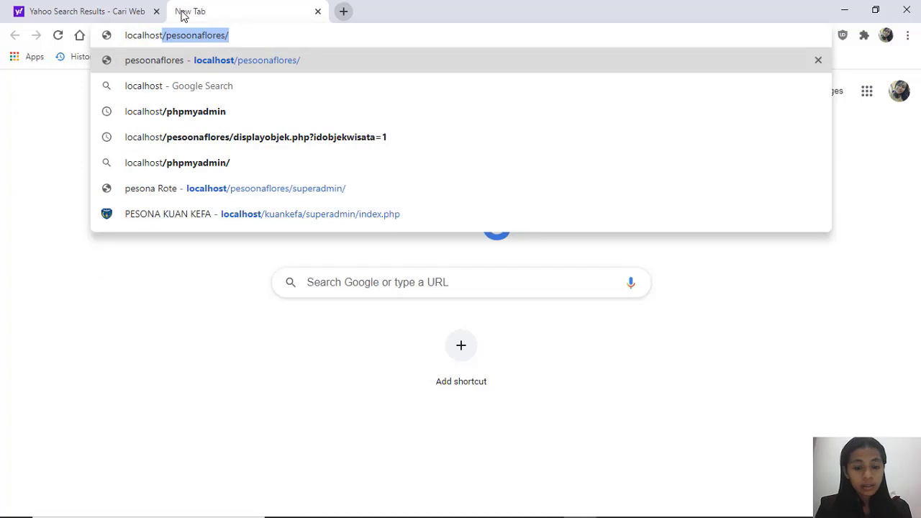
pyautogui.press('Delete')
pyautogui.write(':')
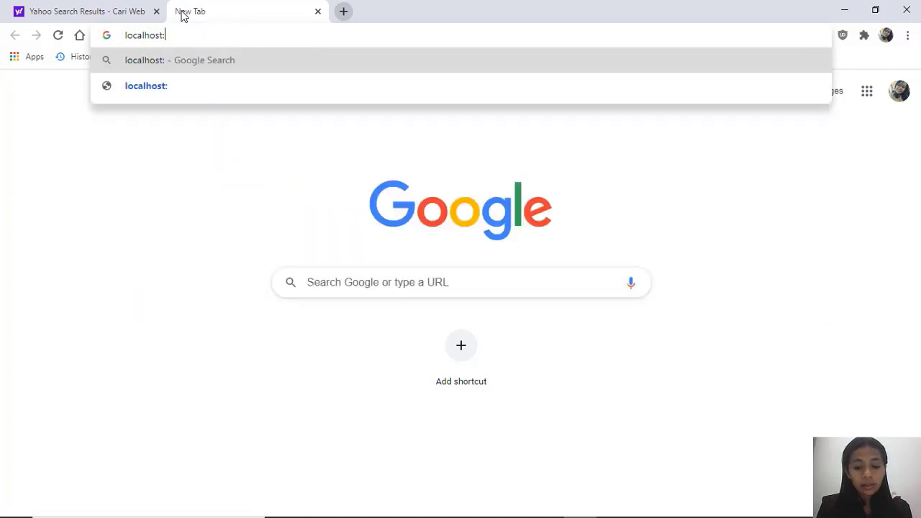
pyautogui.write('8000')
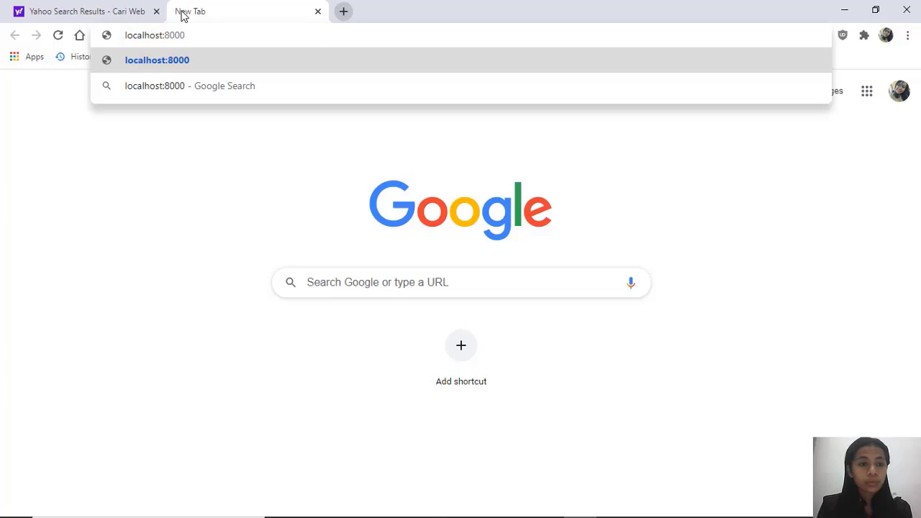
pyautogui.press('Return')
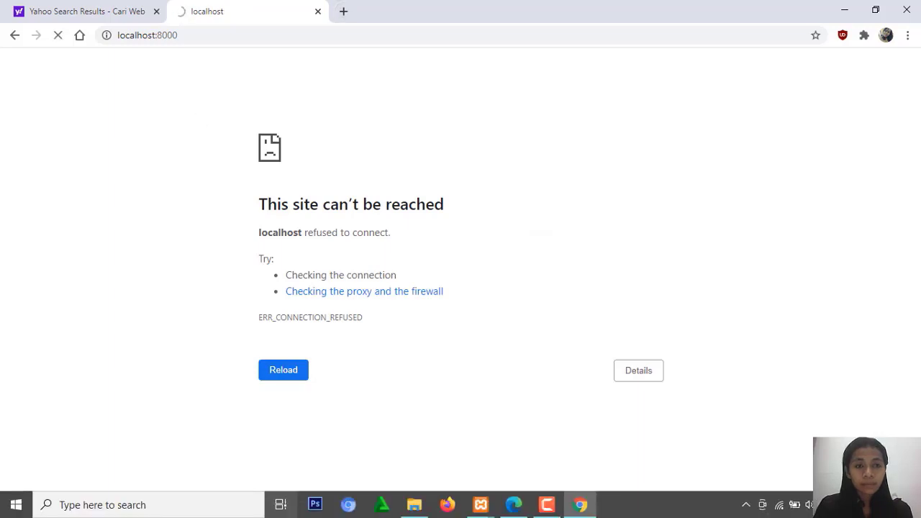
# Check the Apache and MySQL modules in the XAMPP Control Panel, and close the localhost:8000 browser tab.
pyautogui.click(213, 506)
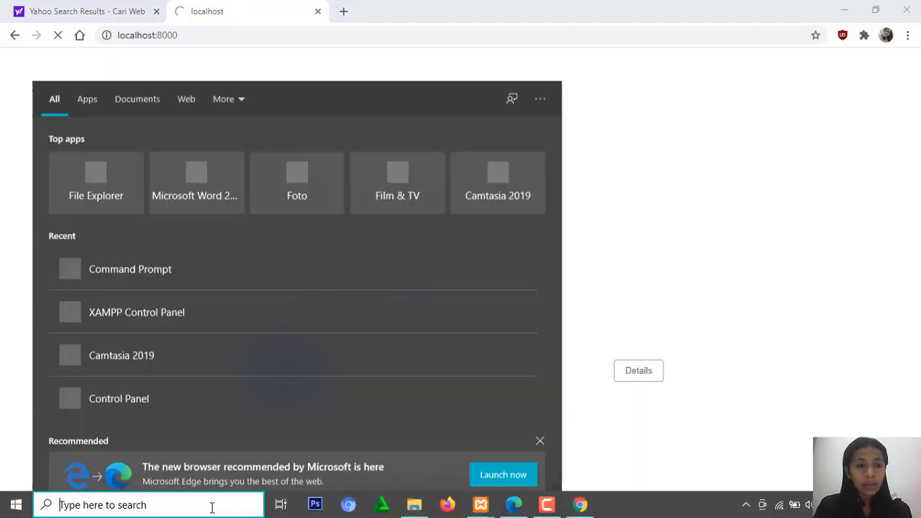
pyautogui.write('xaMPP Control Panel')
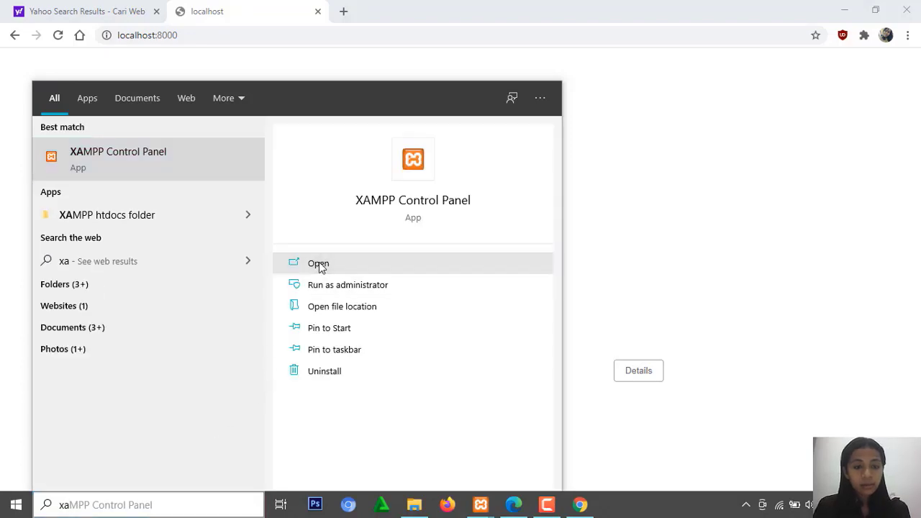
pyautogui.click(318, 264)
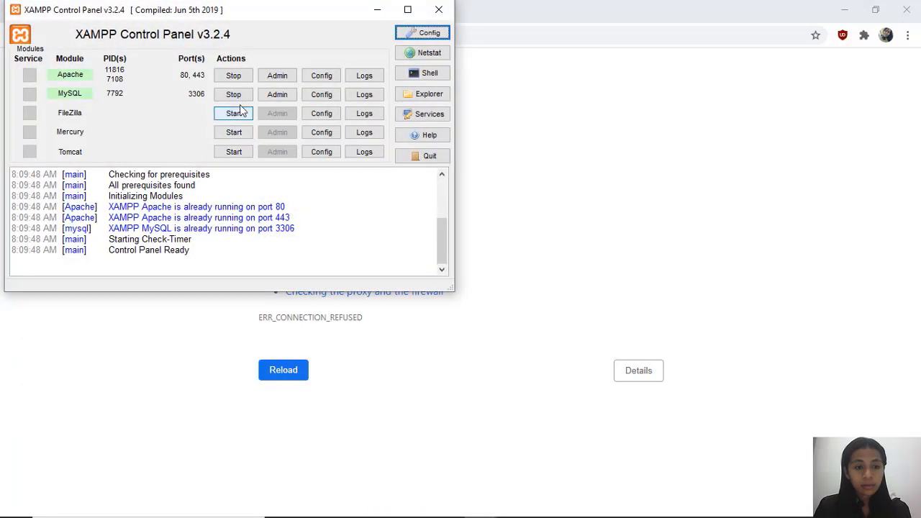
pyautogui.click(376, 10)
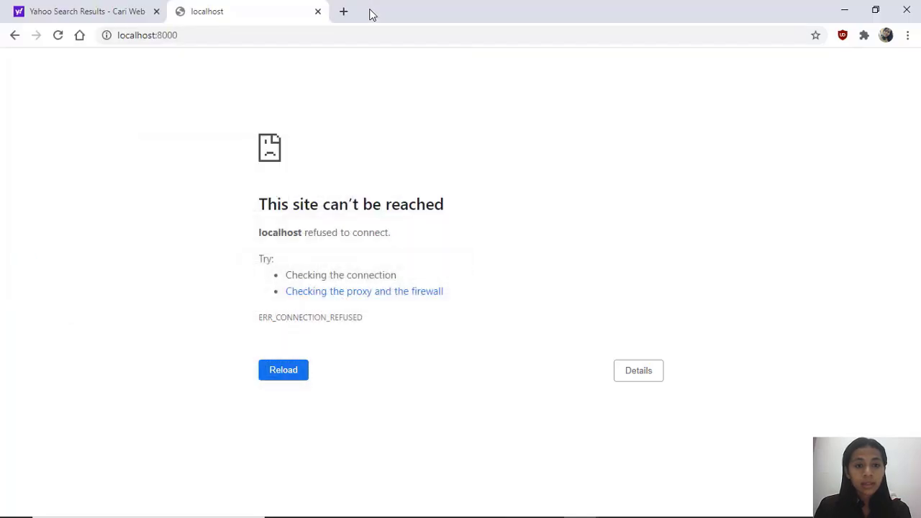
pyautogui.hotkey('ctrl', 'w')
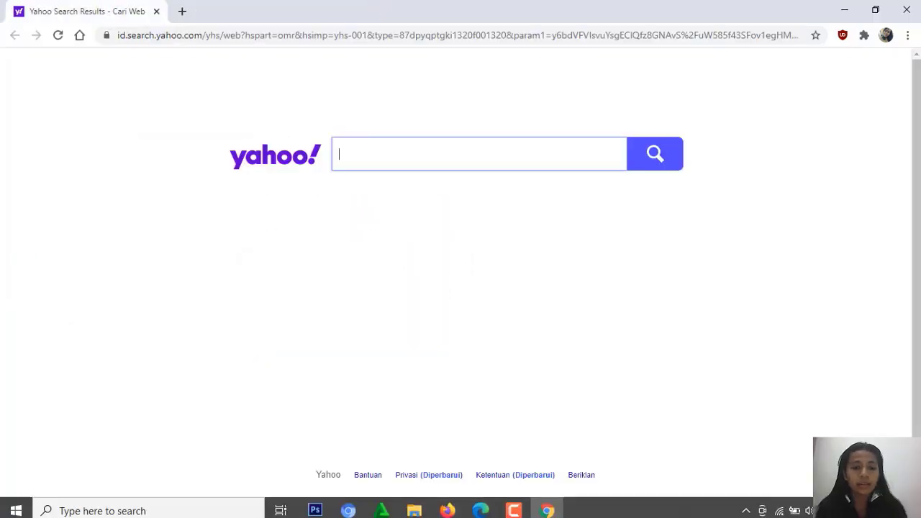
# Start the Apache and MySQL modules in the XAMPP Control Panel and minimize its window.
pyautogui.click(172, 507)
pyautogui.write('xa')
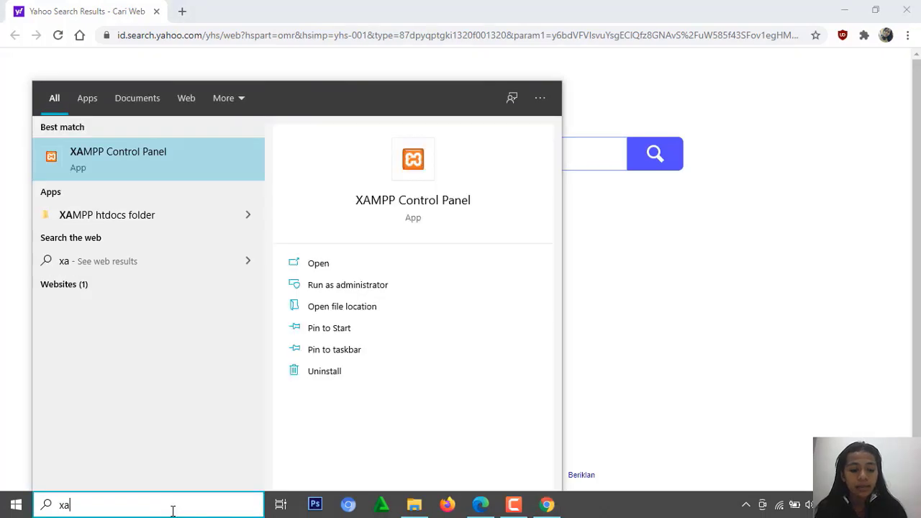
pyautogui.press('Return')
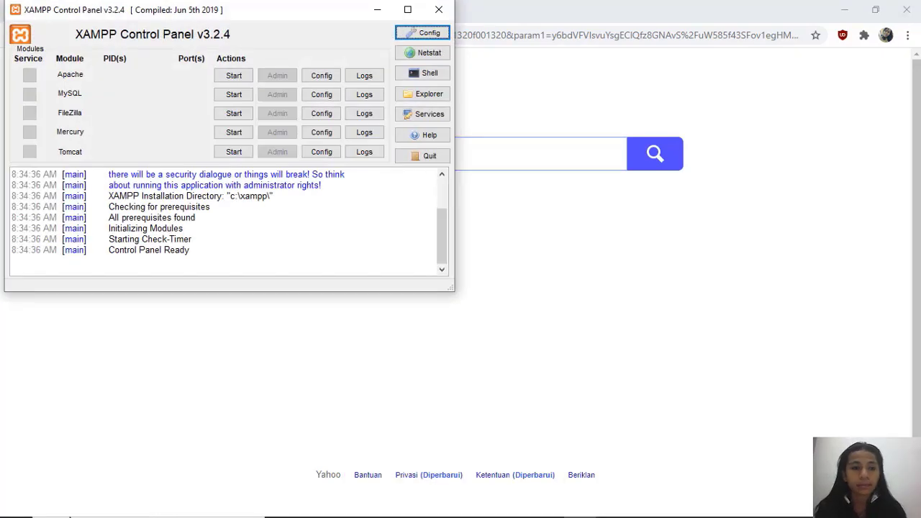
pyautogui.click(234, 76)
pyautogui.click(233, 94)
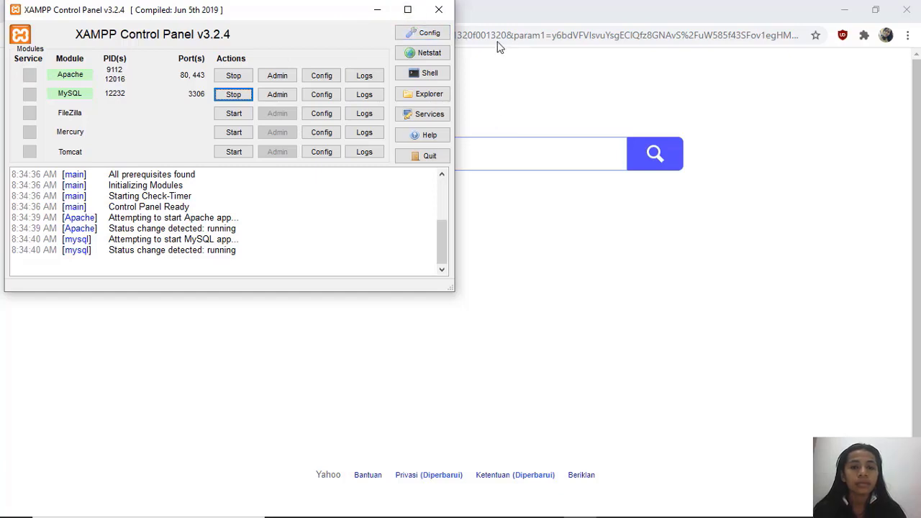
pyautogui.click(374, 10)
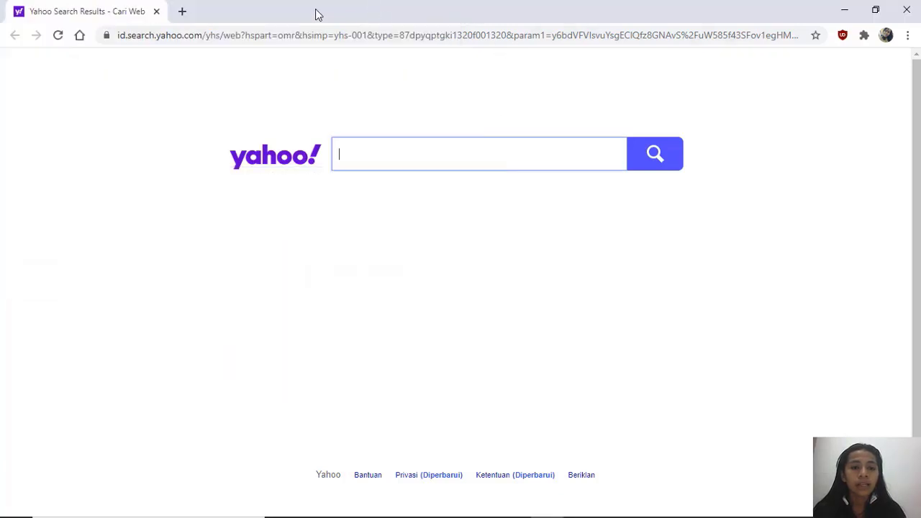
# Load the Laravel project's public page at localhost/kuliah_web/public/ in a new Chrome tab.
pyautogui.click(181, 12)
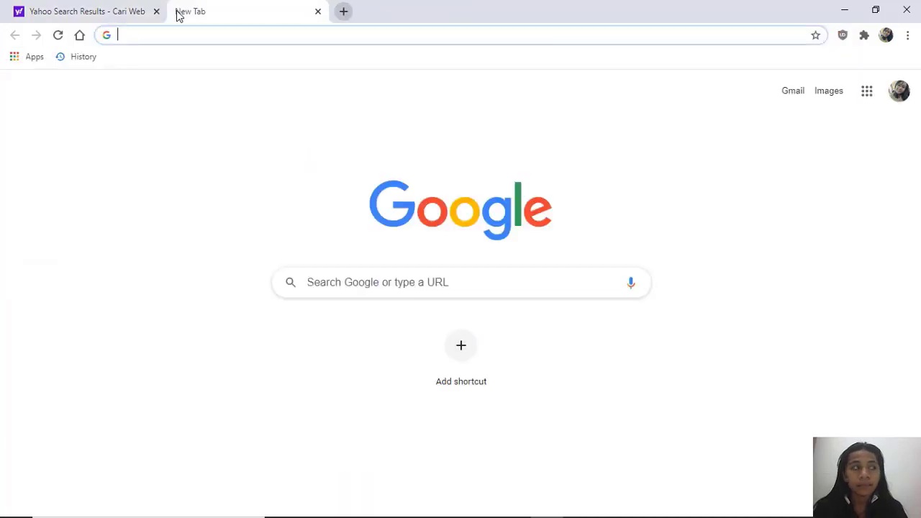
pyautogui.write('lo')
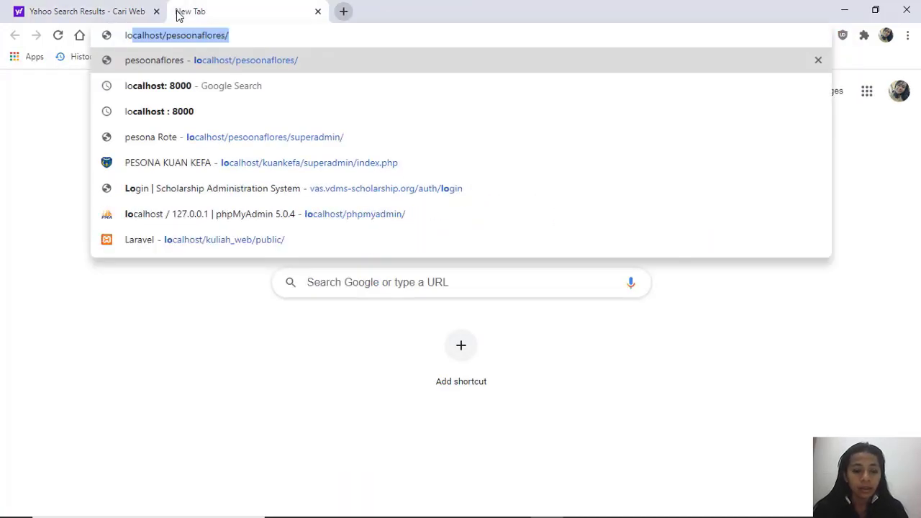
pyautogui.write('calho')
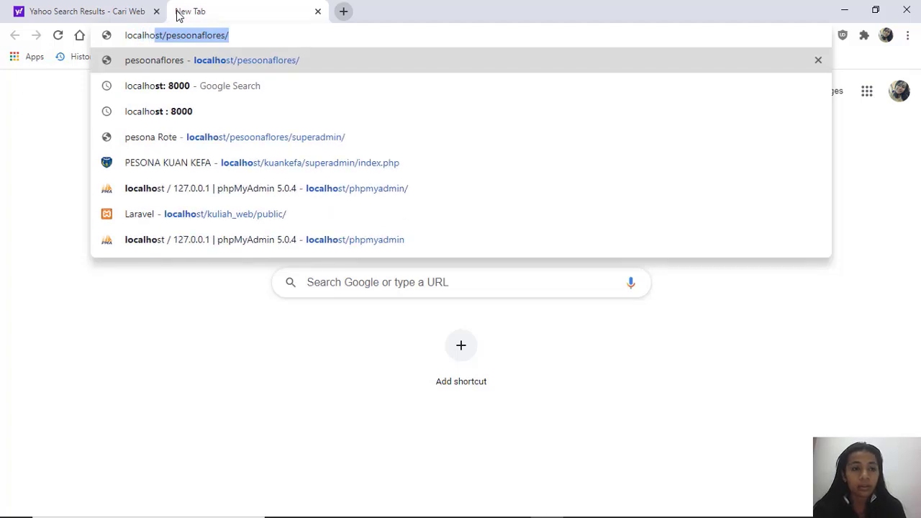
pyautogui.write('st')
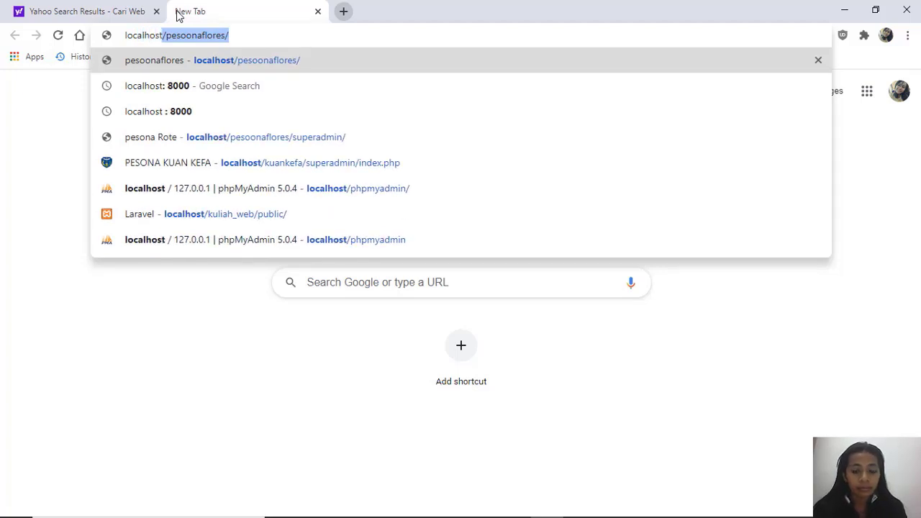
pyautogui.write('/')
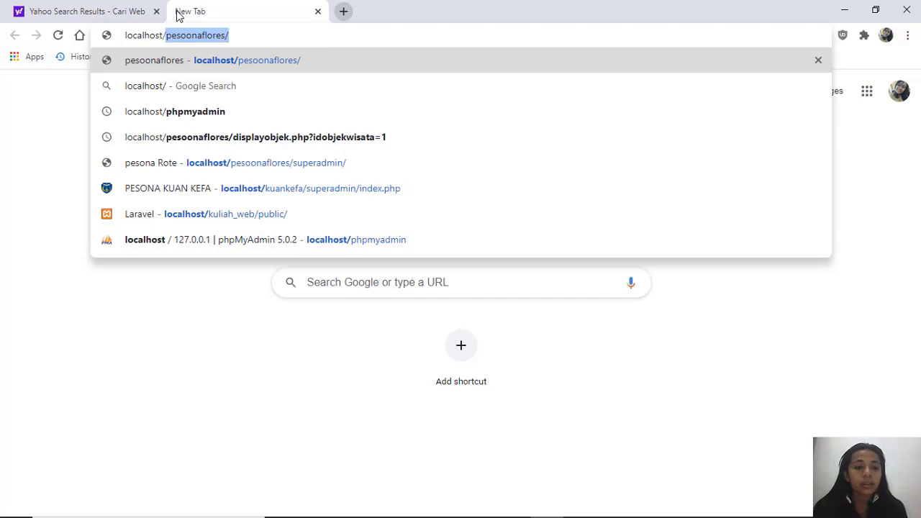
pyautogui.write('kuliah_web/public')
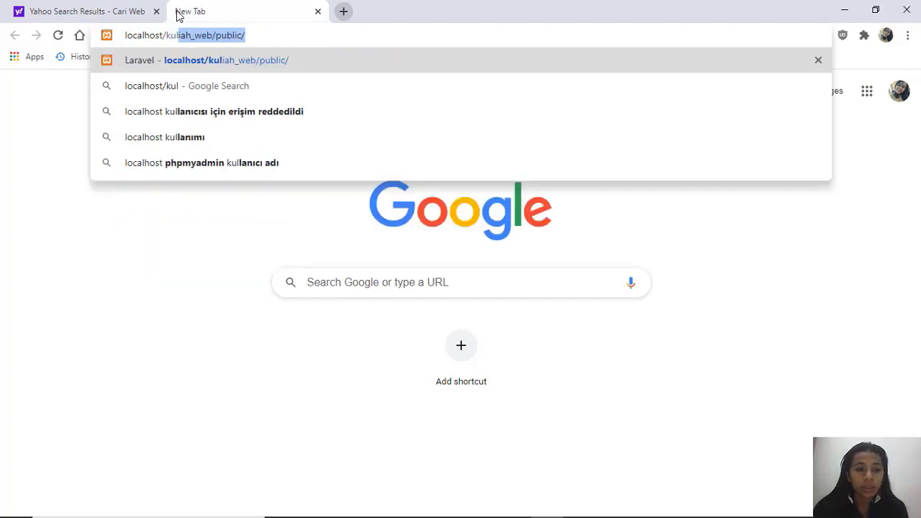
pyautogui.press('Return')
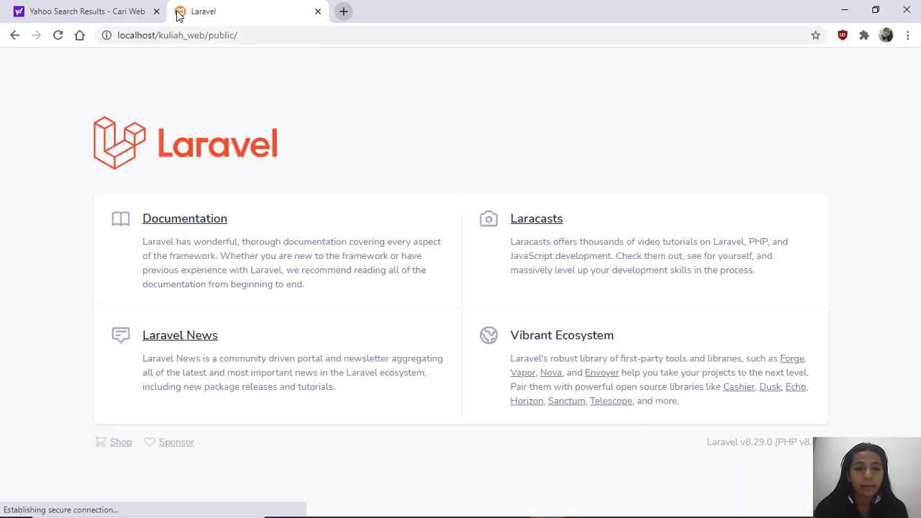